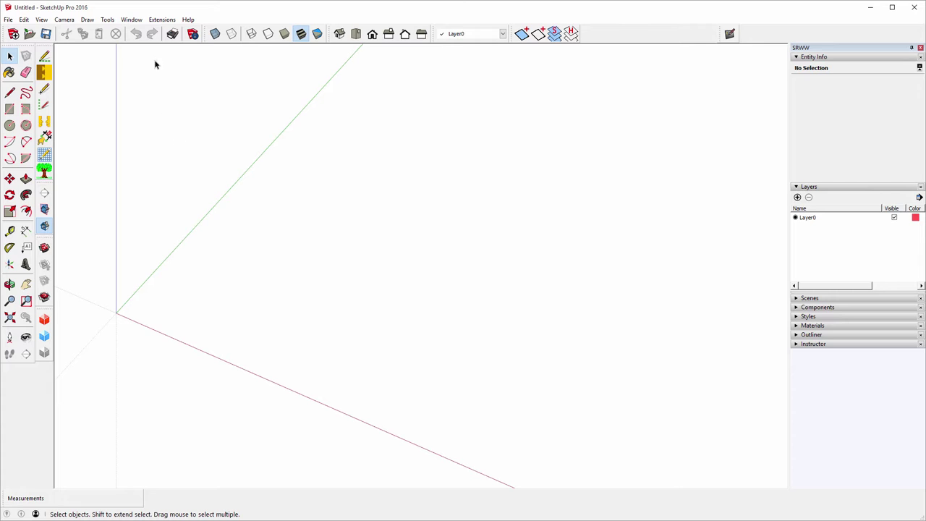
- Install the extension file cabwriter_cutlist_bridge_installation 10-20-15.rbz from the CabWriter and CutList Bridge Distribution folder, granting it file system access
left_click(132, 19)
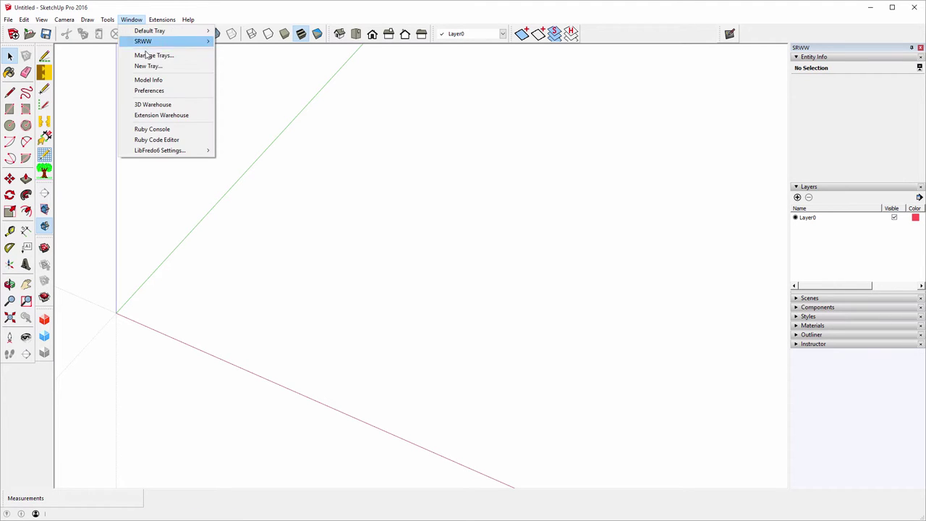
left_click(160, 92)
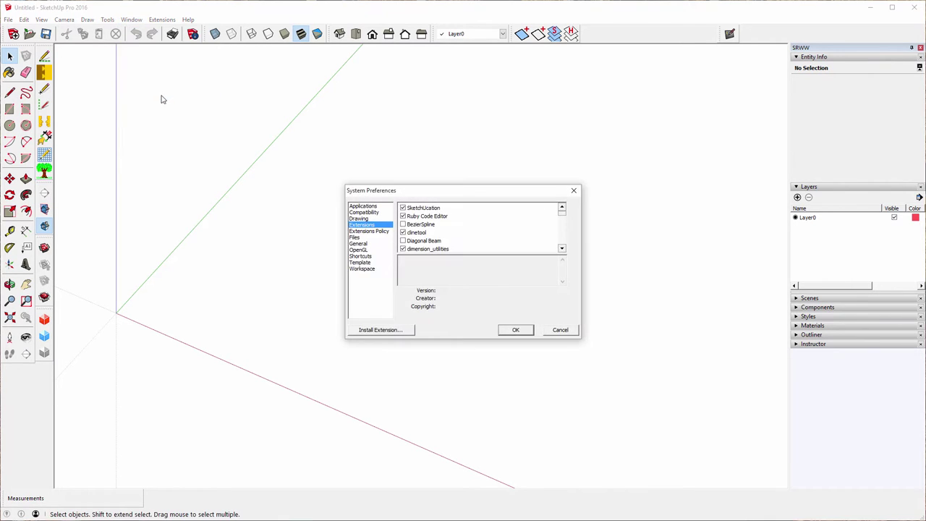
left_click(379, 332)
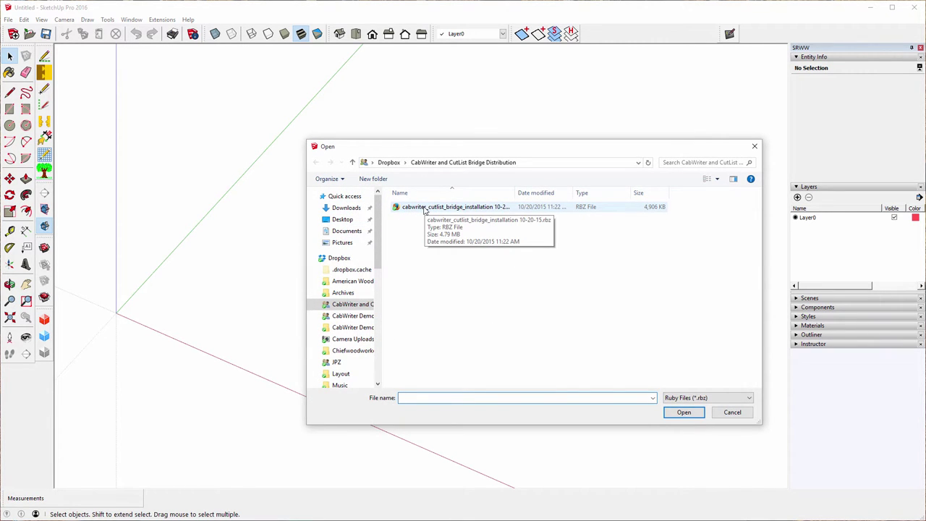
left_click(426, 208)
left_click(688, 412)
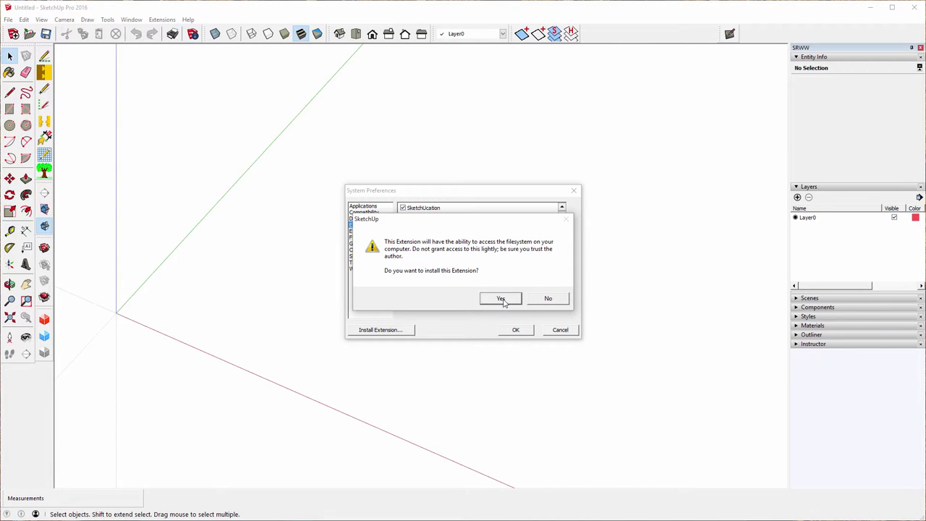
left_click(504, 300)
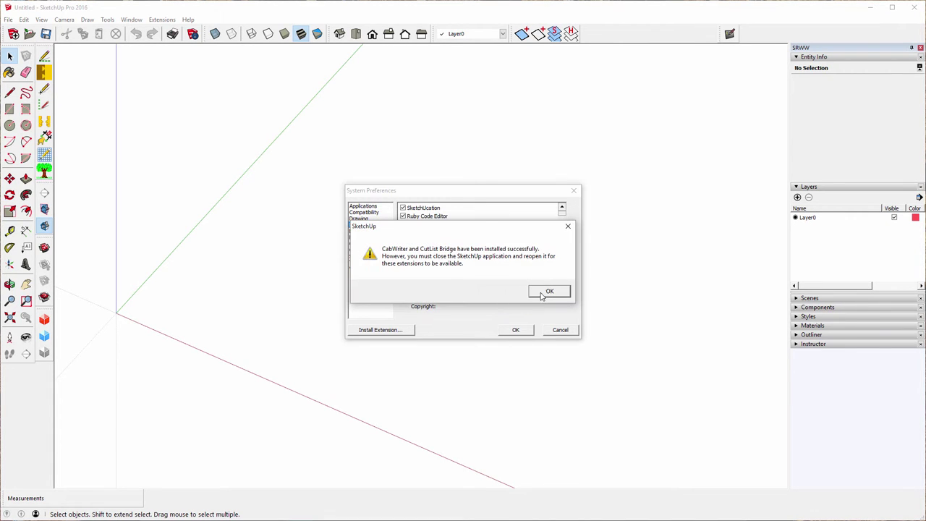
left_click(544, 292)
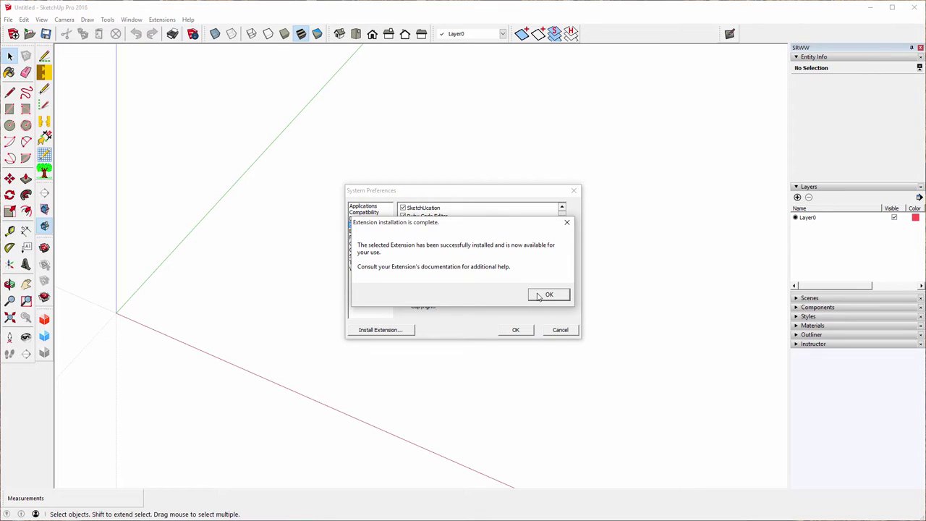
left_click(538, 297)
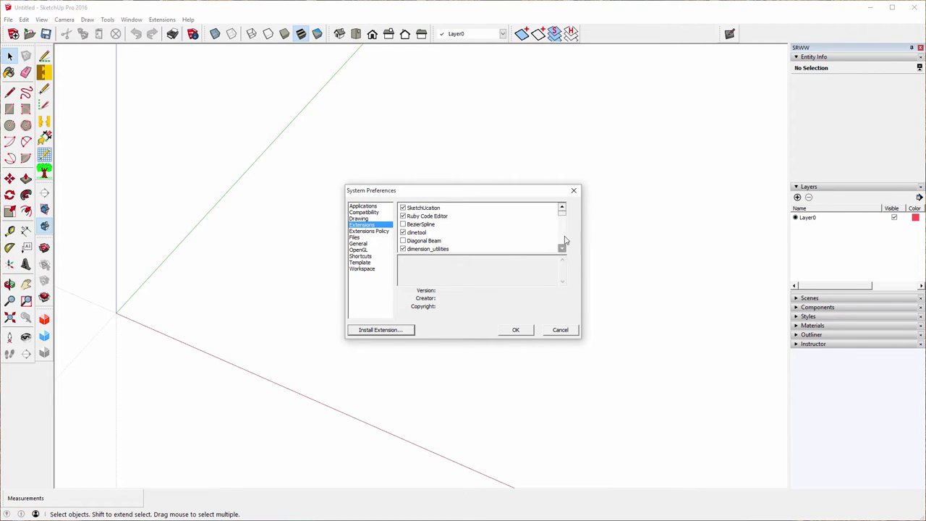
- Look through the installed extensions list, accept the preferences and close SketchUp to restart it
left_click_drag(562, 217, 555, 253)
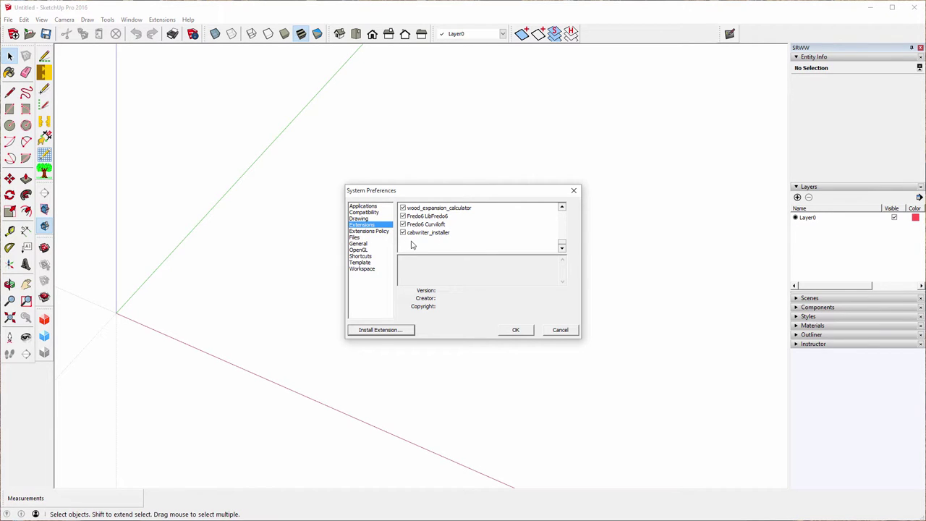
left_click(517, 331)
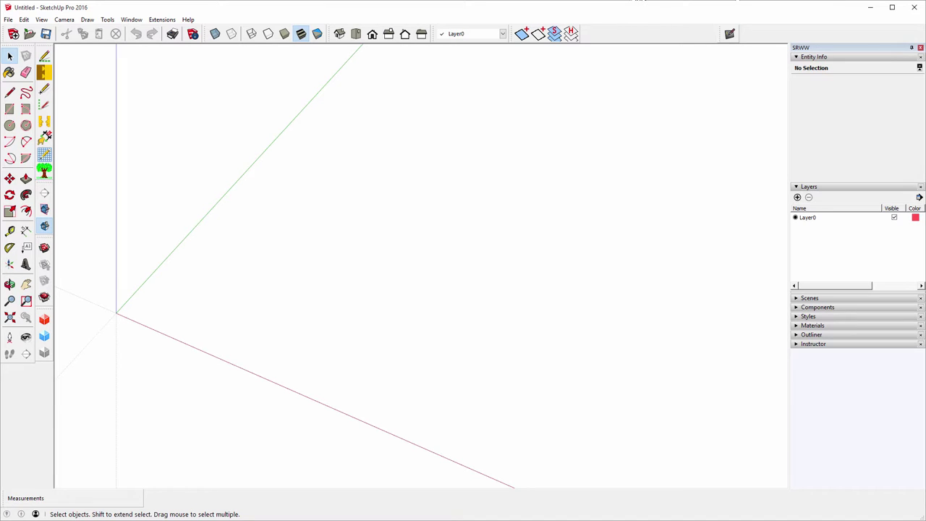
left_click(914, 7)
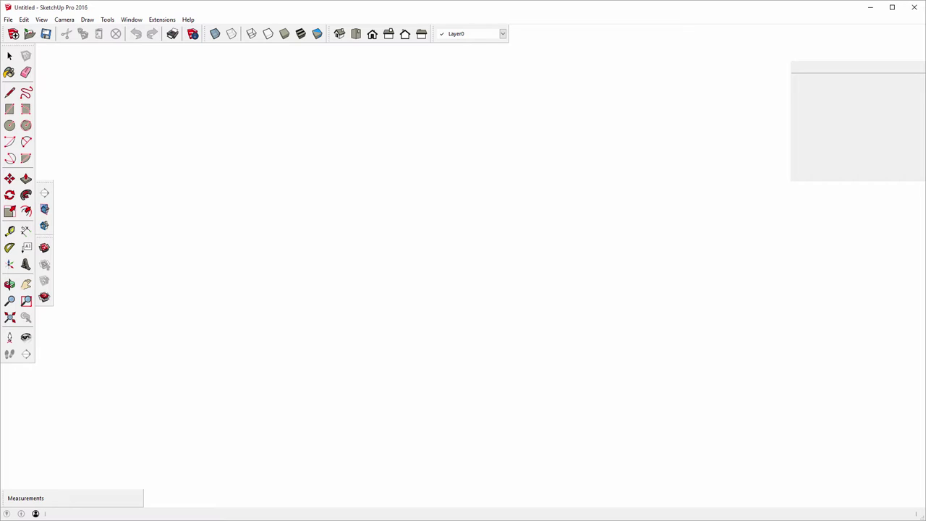
- Make sure the CabWriter and CutList Bridge extensions are enabled in the system preferences, and accept the settings
left_click(132, 20)
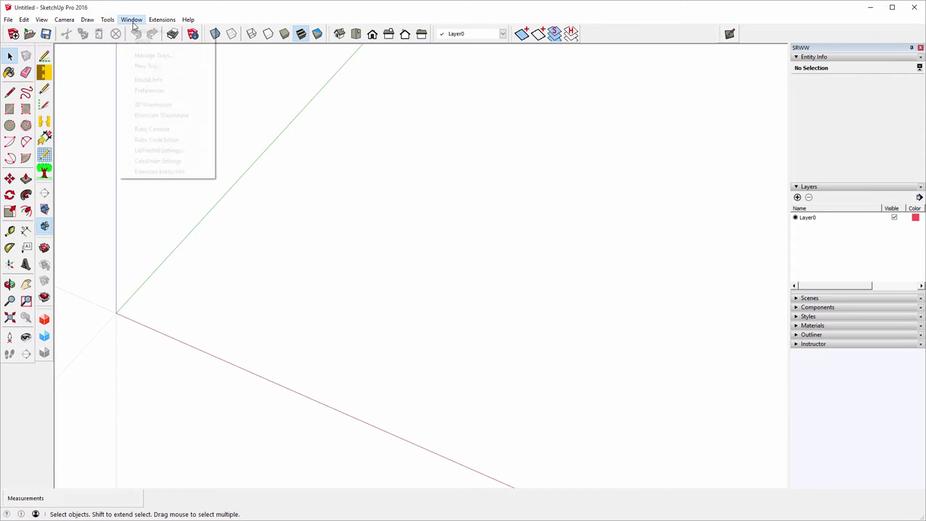
left_click(153, 91)
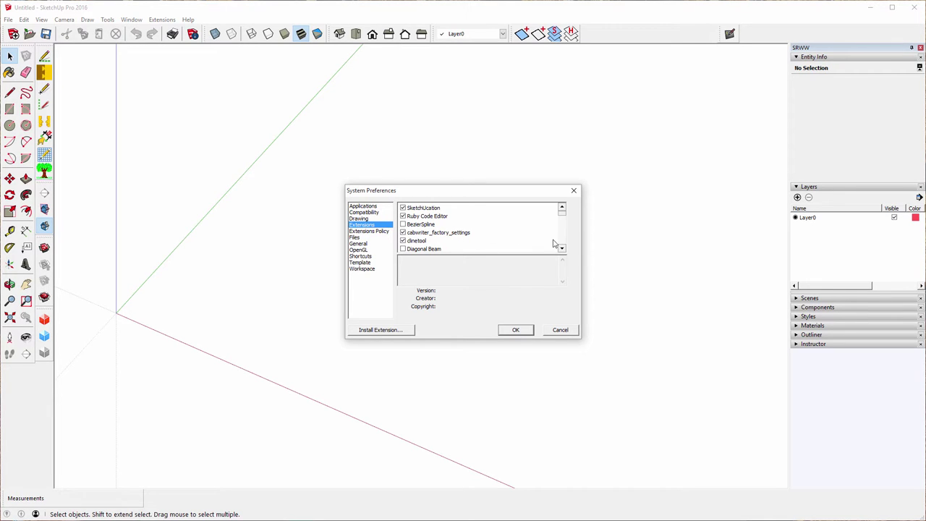
left_click_drag(563, 215, 570, 253)
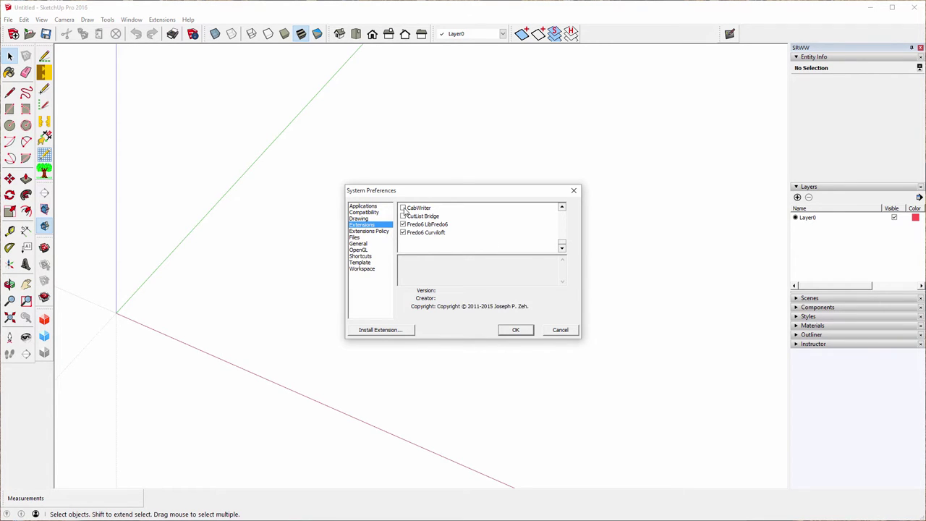
scroll(409, 211, "up", 5)
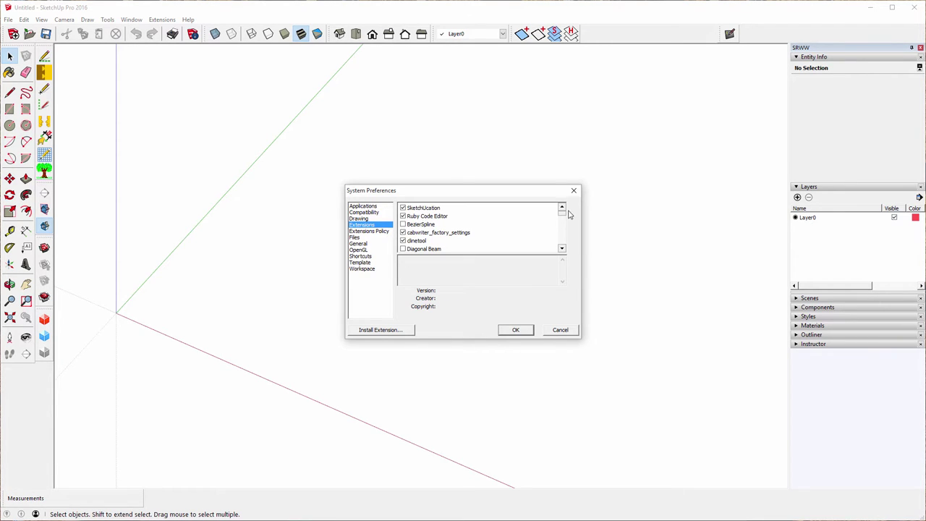
left_click_drag(562, 216, 562, 246)
left_click(403, 216)
left_click(516, 330)
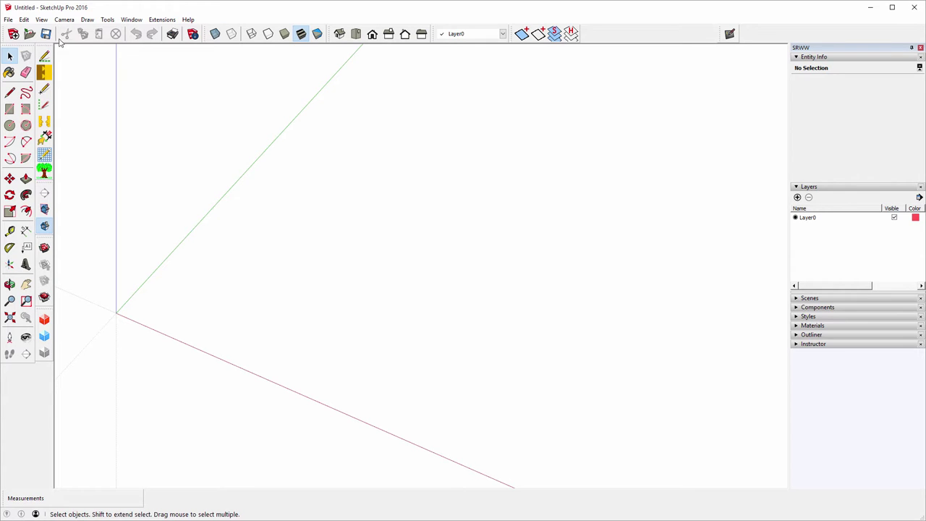
- Show the CabWriter toolbar and place it floating over the upper middle of the drawing area
left_click(42, 20)
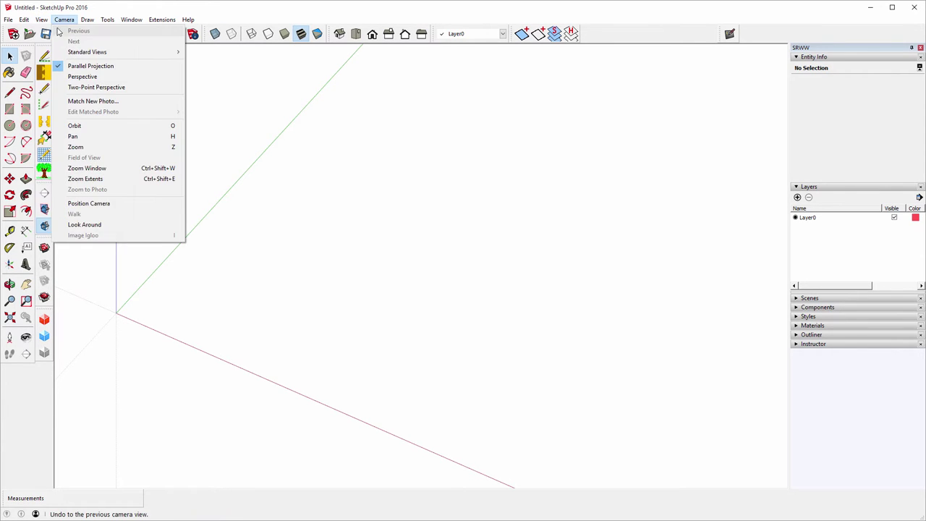
left_click(60, 31)
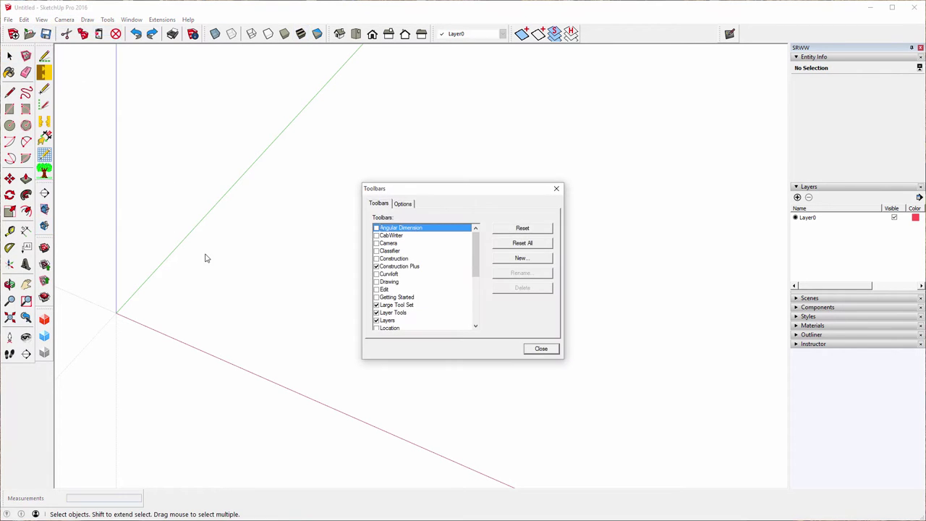
left_click(376, 236)
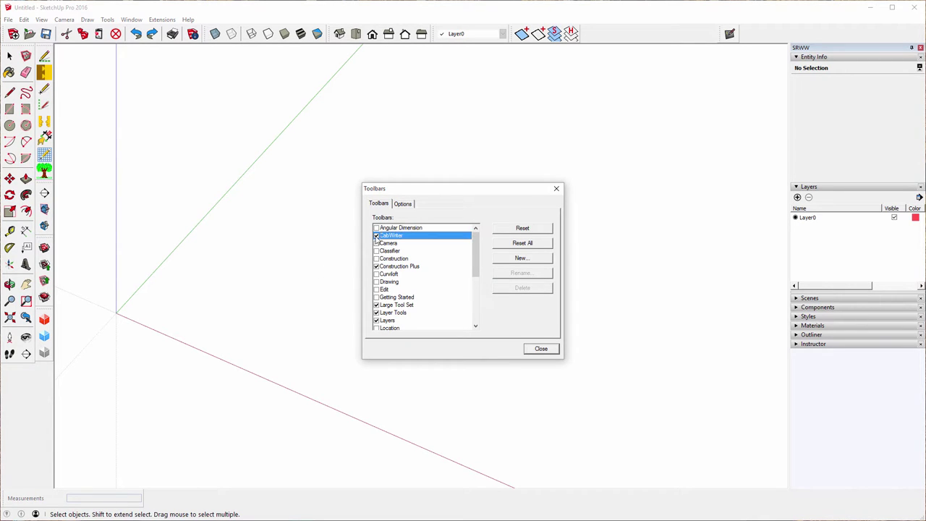
left_click(542, 349)
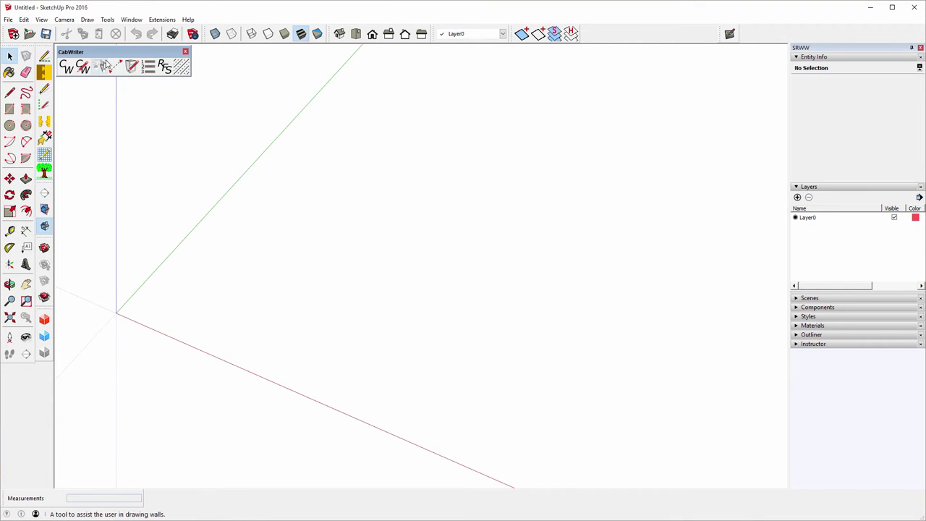
left_click_drag(114, 55, 430, 107)
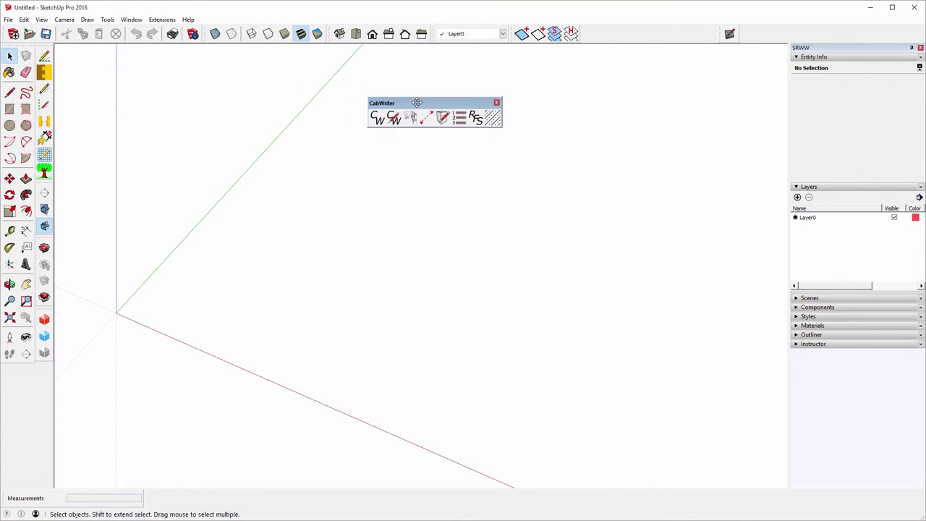
- Examine the commands that CabWriter and CutList Bridge add for projects, exporting, editing, drawing, settings and extended entity info
left_click(9, 21)
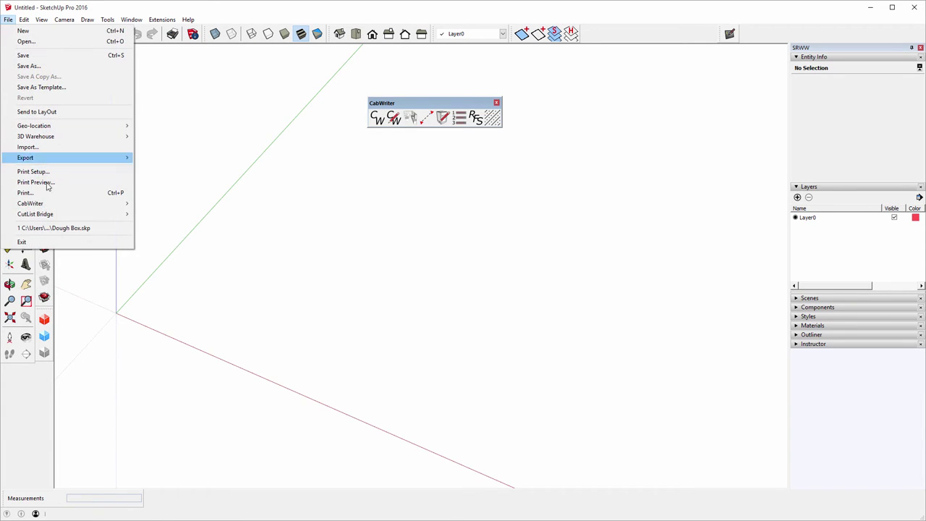
mouse_move(51, 209)
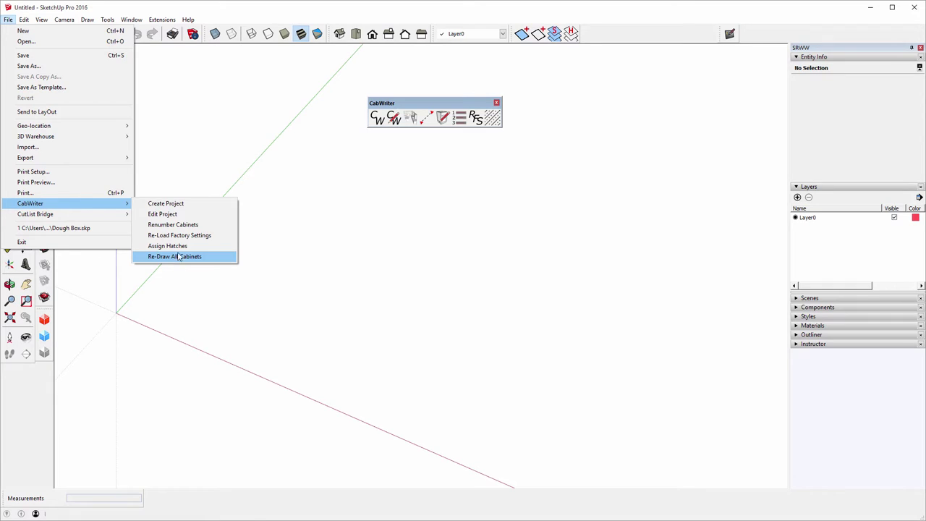
mouse_move(112, 217)
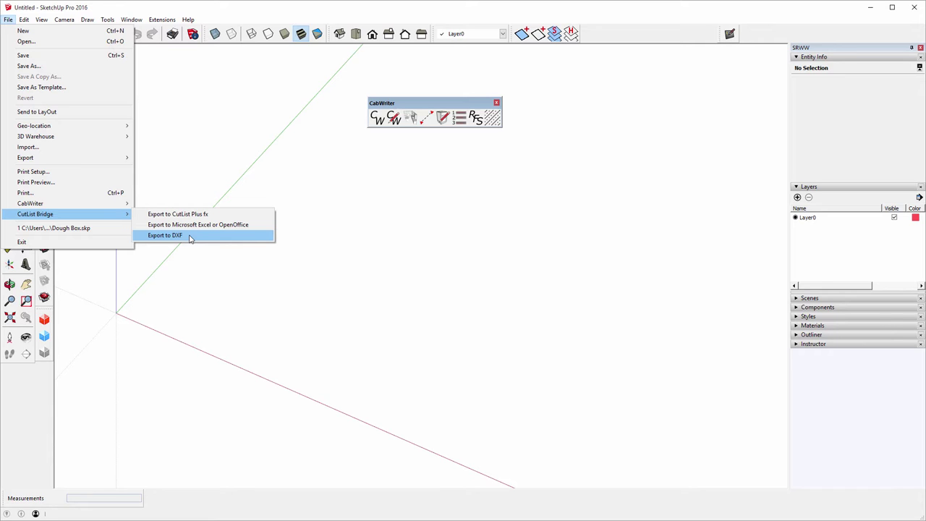
left_click(190, 236)
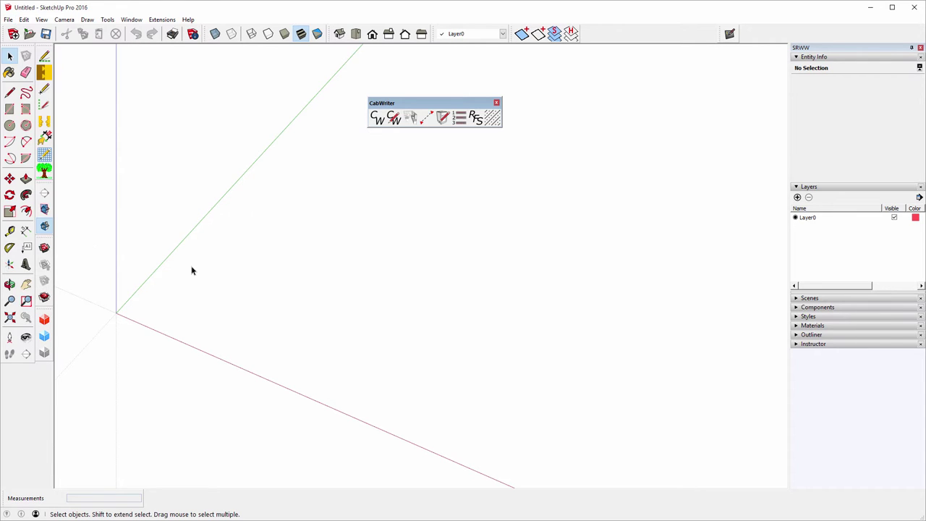
left_click(24, 20)
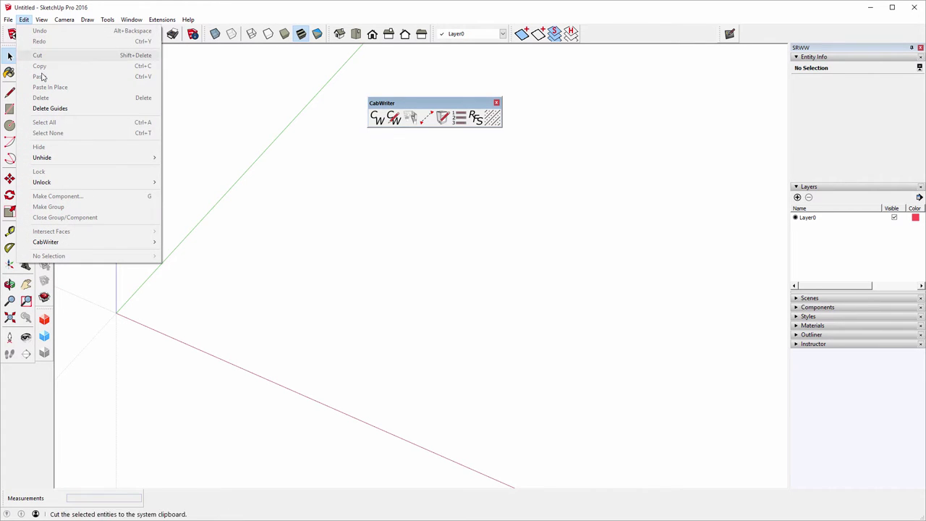
mouse_move(87, 245)
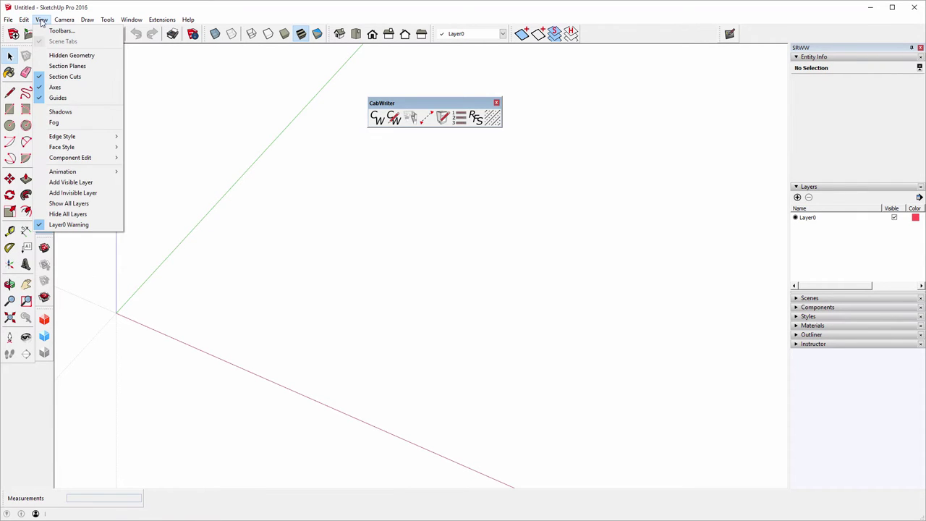
mouse_move(91, 24)
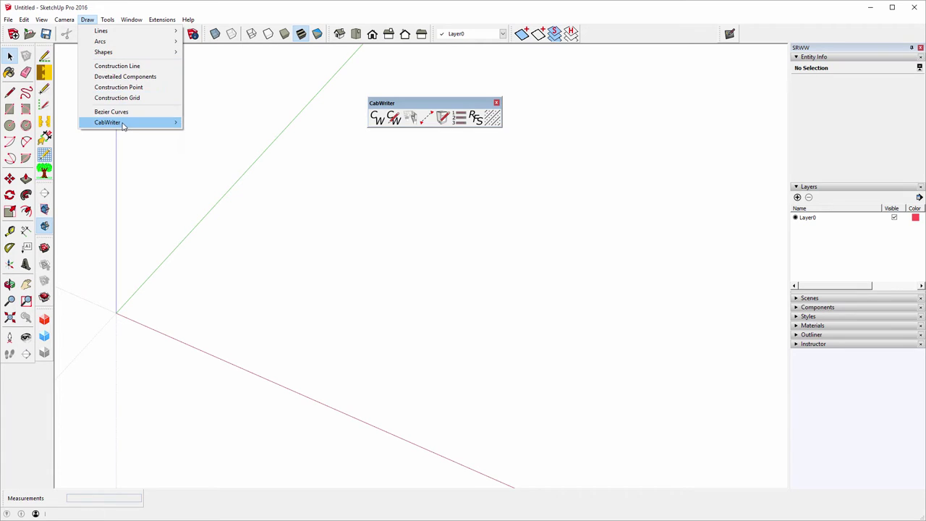
mouse_move(123, 126)
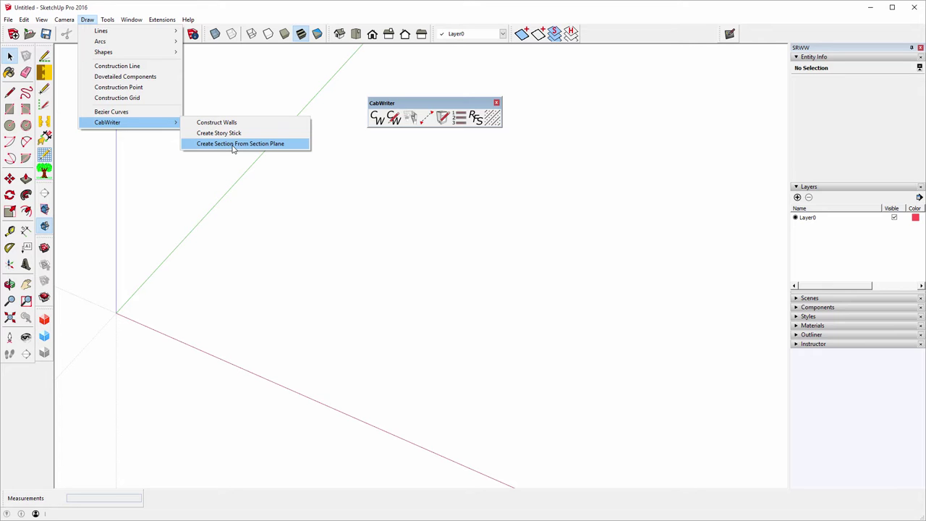
left_click(230, 202)
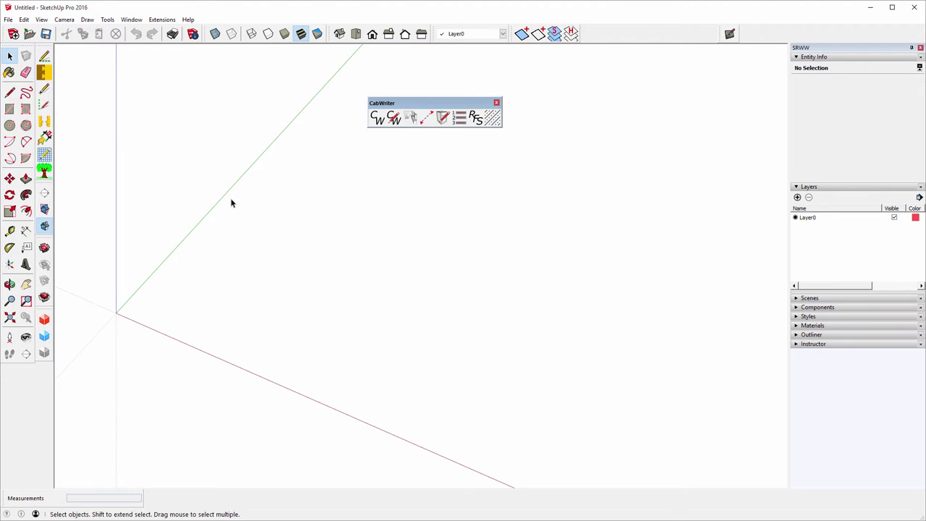
left_click(131, 20)
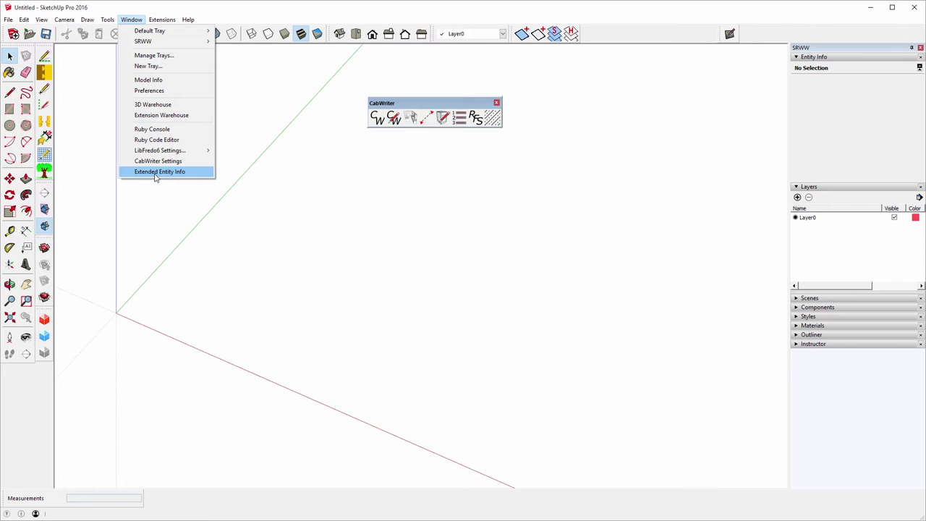
left_click(253, 192)
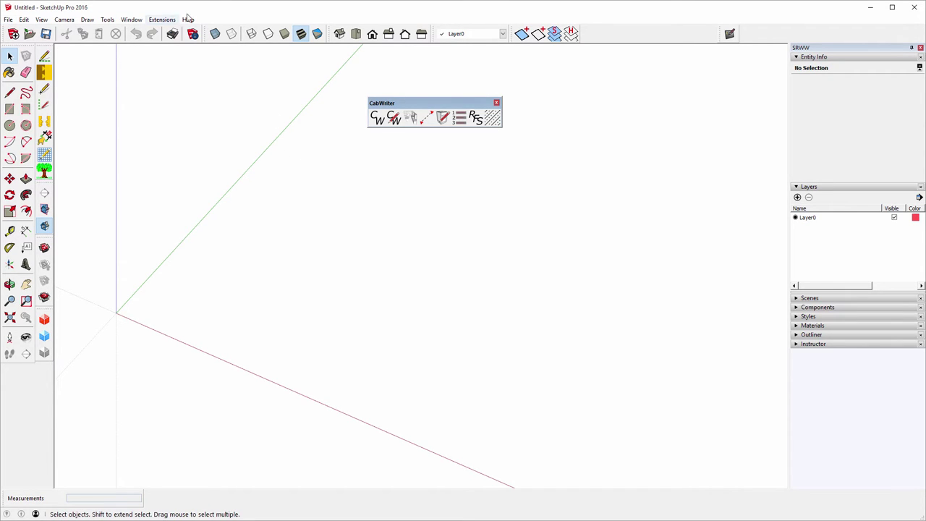
- Save the model on the Desktop under the file name Introductory_CabWriter
left_click(9, 20)
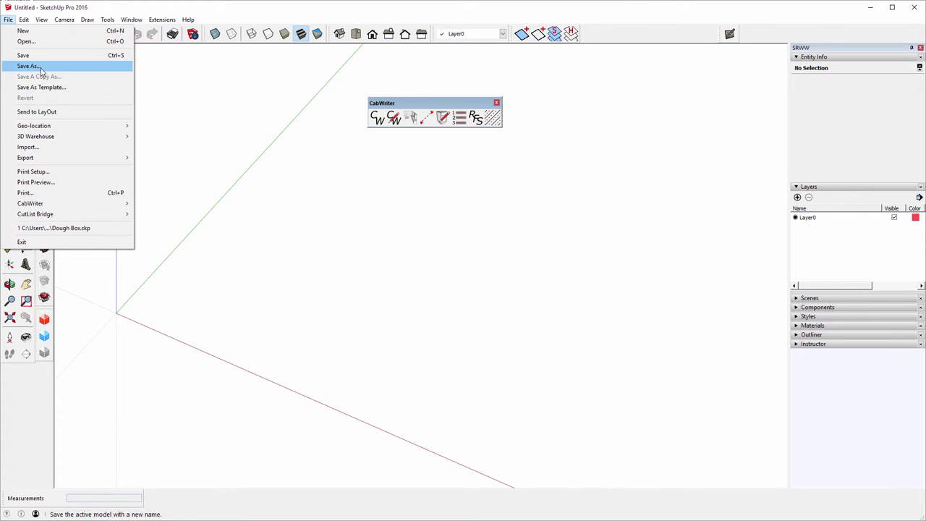
left_click(29, 66)
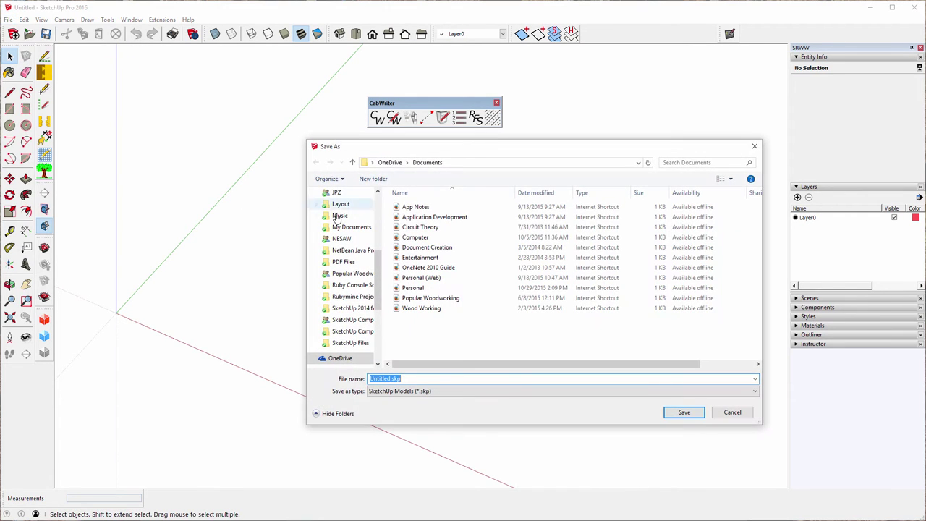
scroll(347, 267, "up", 5)
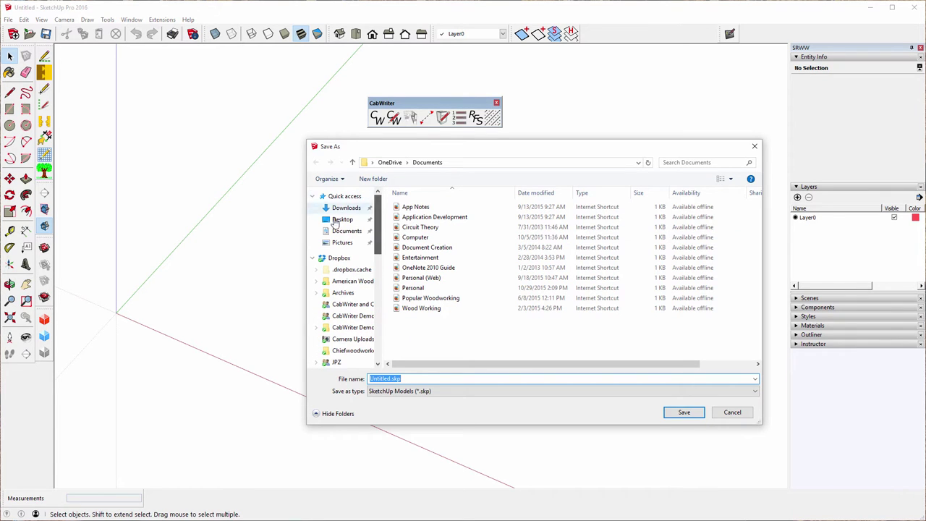
left_click(339, 220)
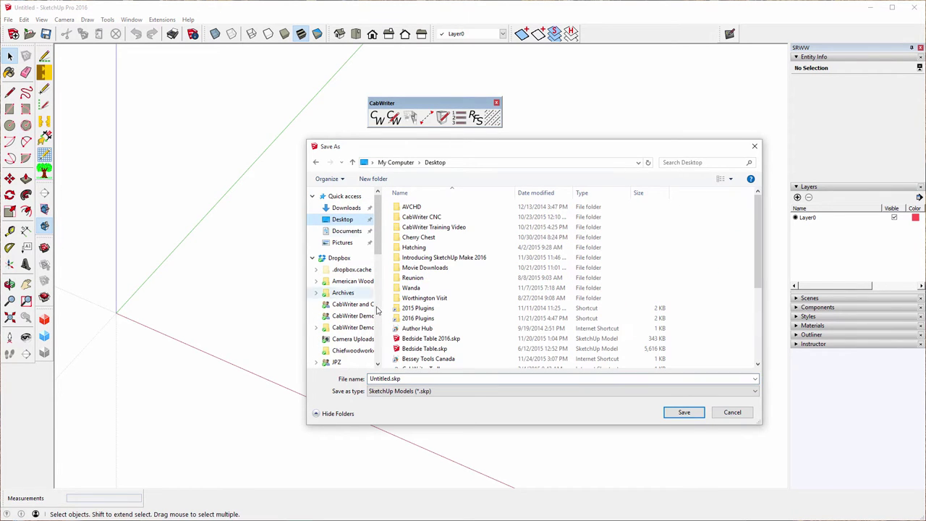
left_click(391, 379)
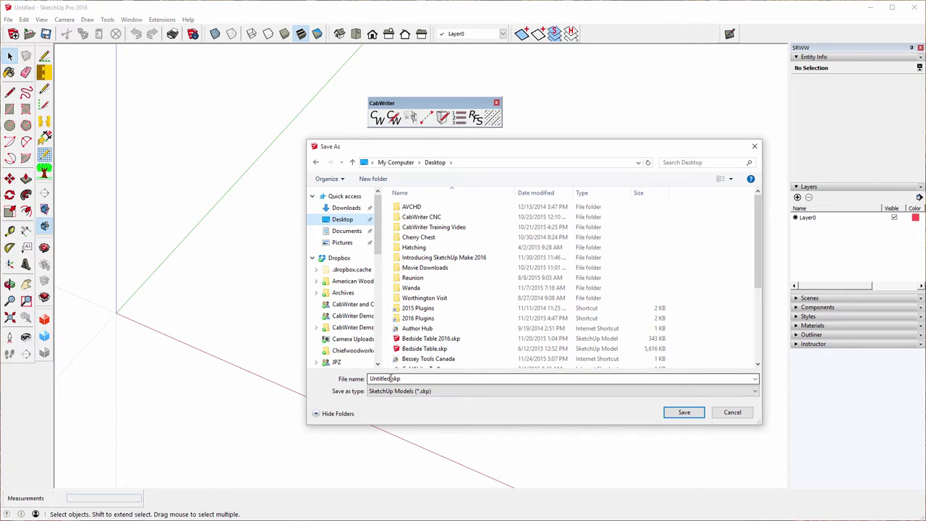
double_click(391, 378)
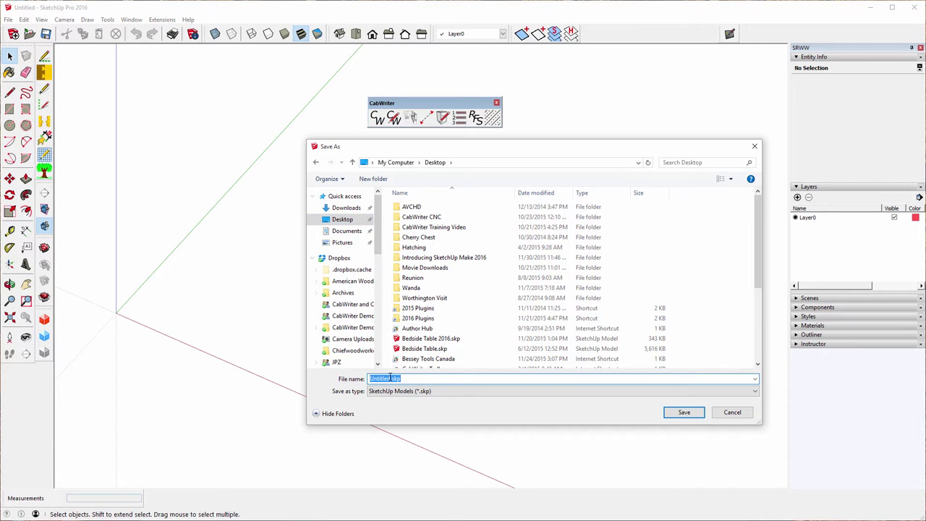
left_click(391, 379)
double_click(370, 378)
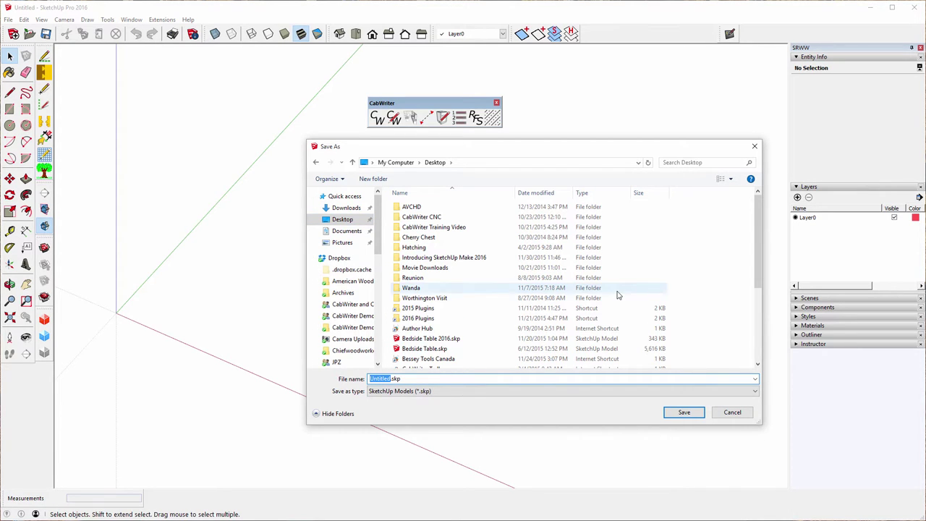
type("Introductory_CabWriter")
left_click(681, 413)
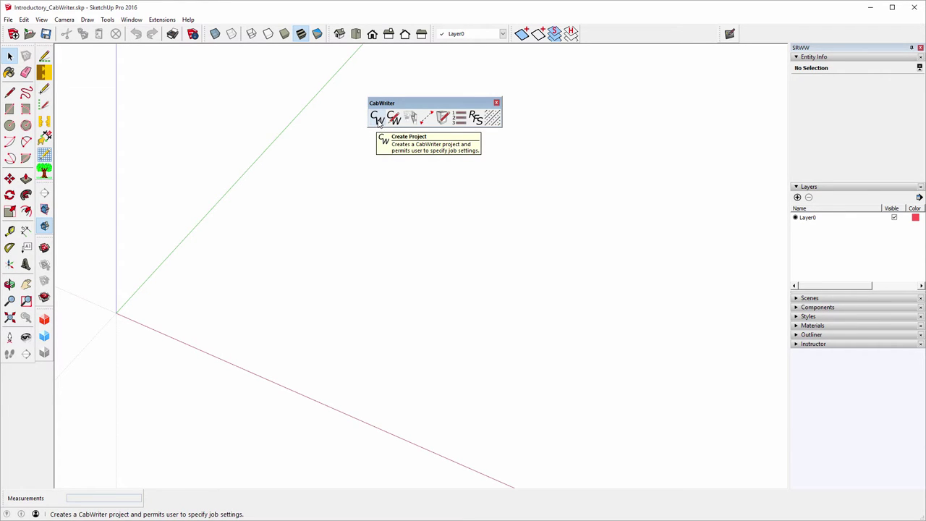
- Create a CabWriter project with the prefilled project and client information, and reopen its details for review
left_click(378, 120)
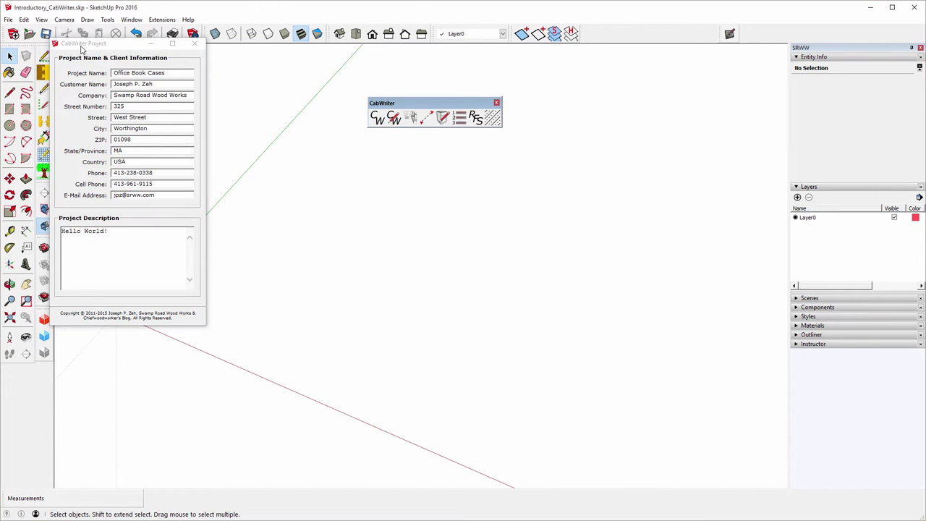
left_click_drag(81, 47, 447, 163)
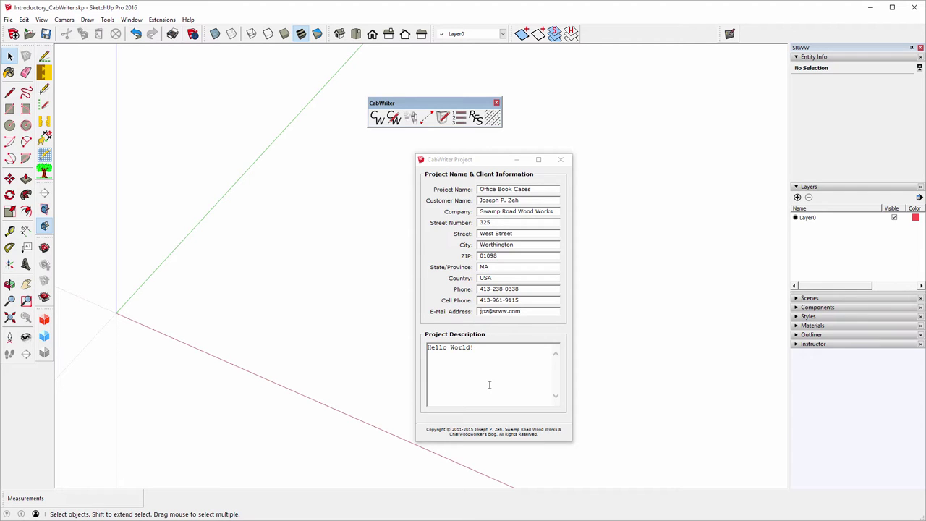
left_click(558, 162)
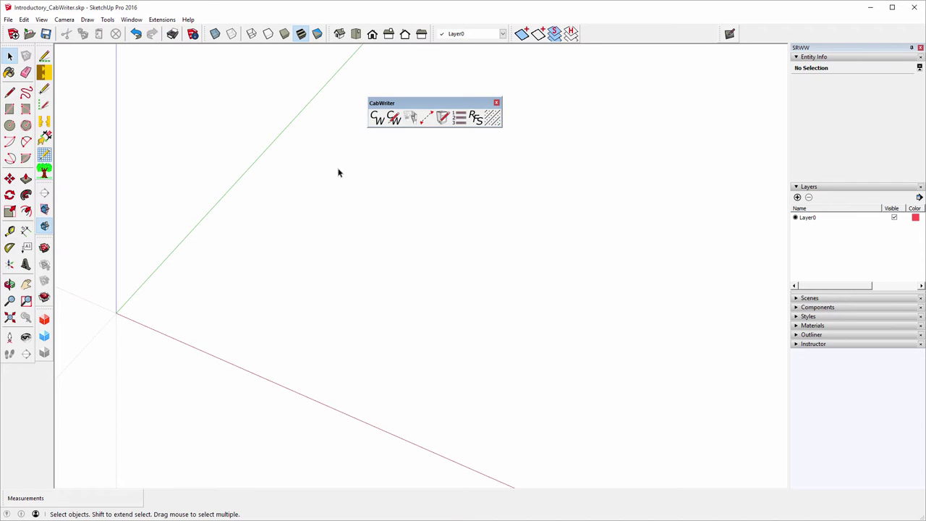
left_click(395, 118)
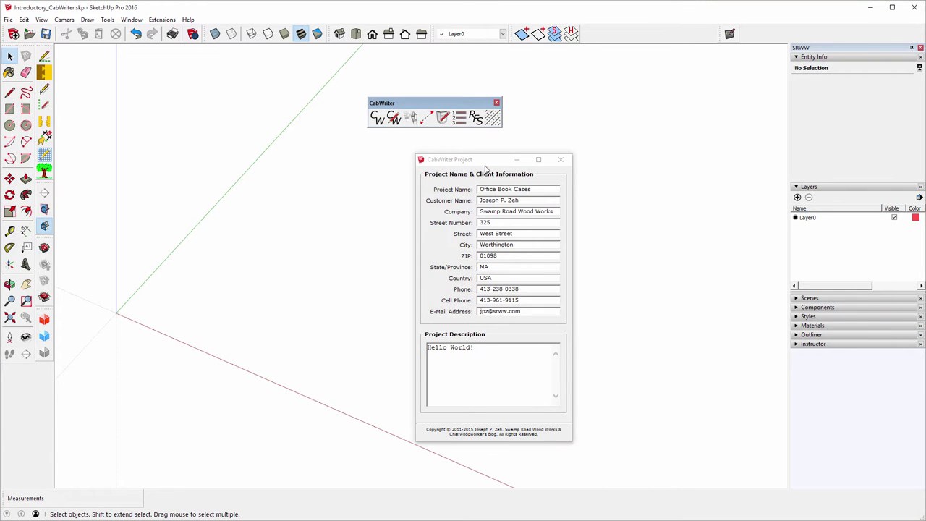
left_click(565, 161)
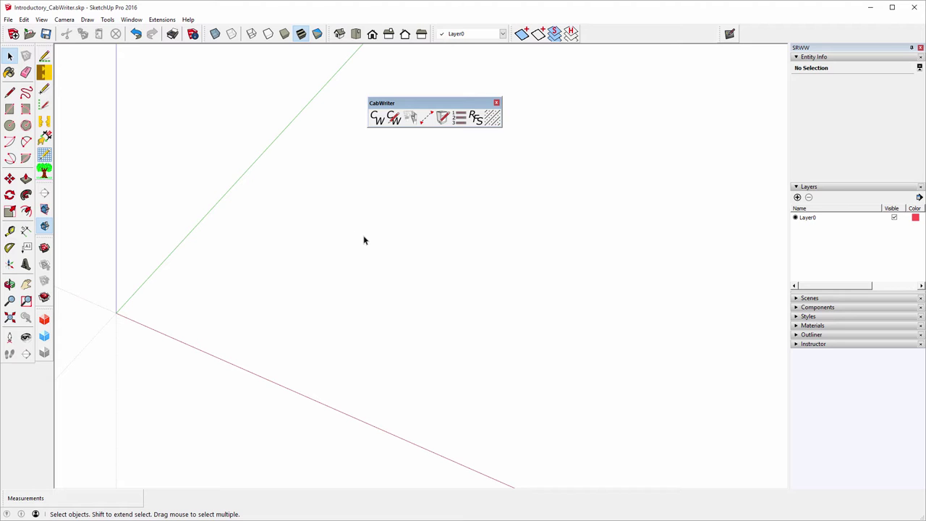
- Draw an 8' CabWriter wall from the origin along the red axis, toggling the wall direction so its thickness lies on the negative green side
left_click(409, 119)
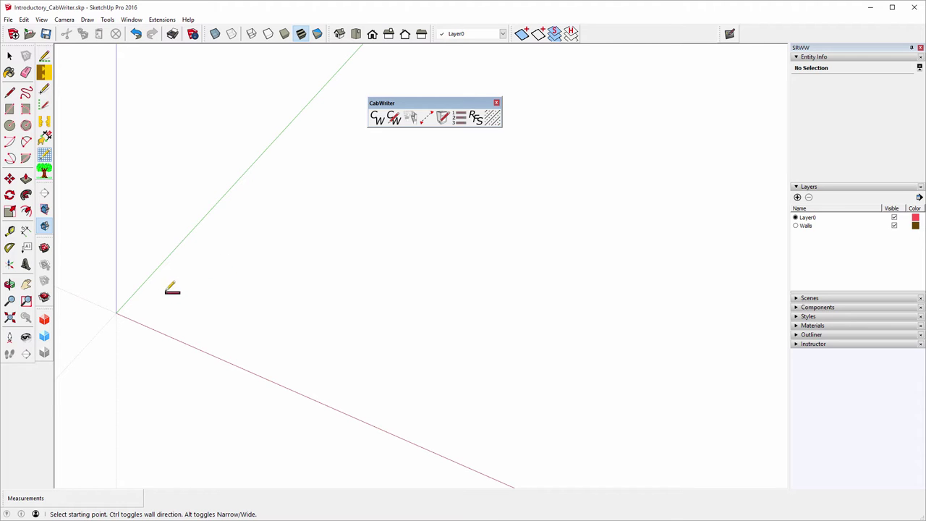
left_click(117, 312)
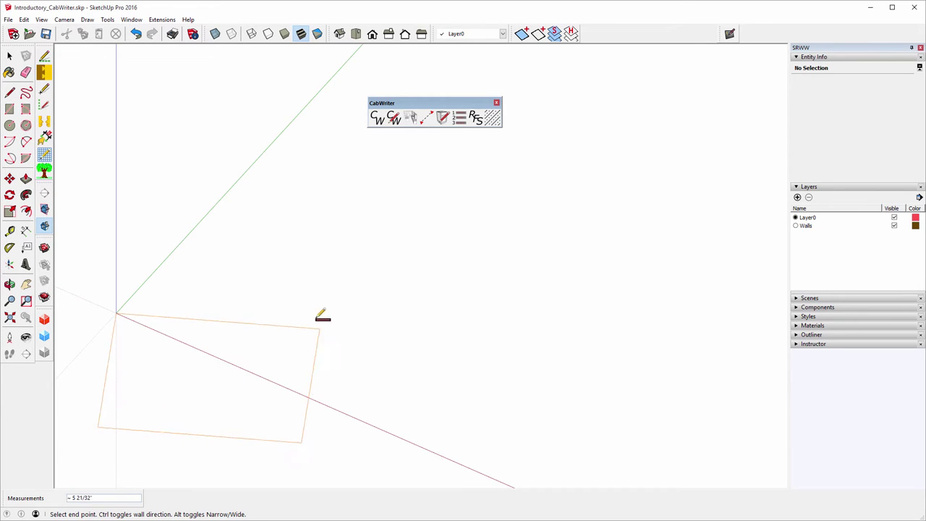
scroll(318, 306, "down", 2)
scroll(159, 250, "down", 3)
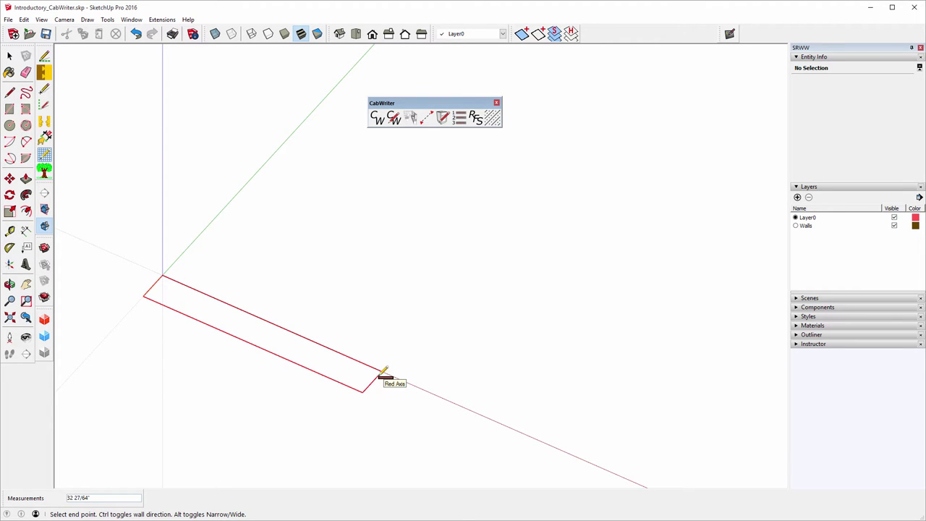
key("ctrl")
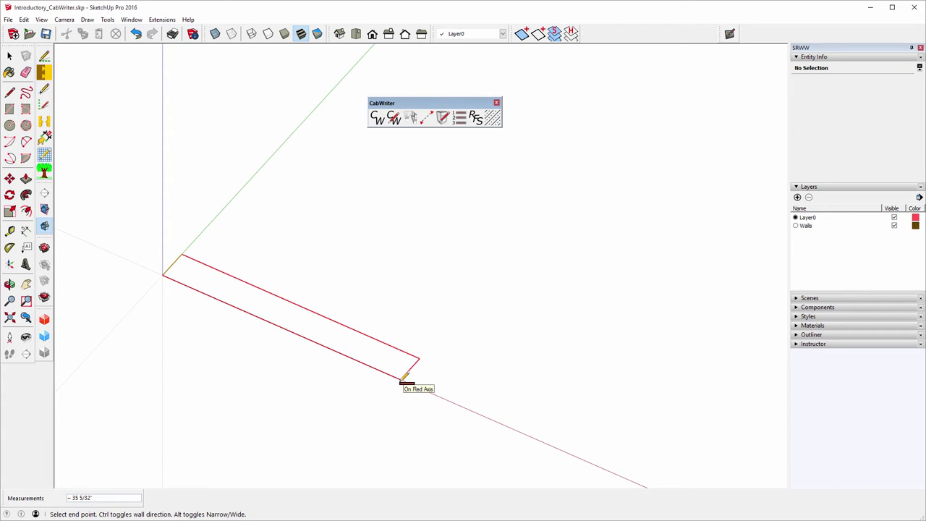
key("ctrl")
key("ctrl")
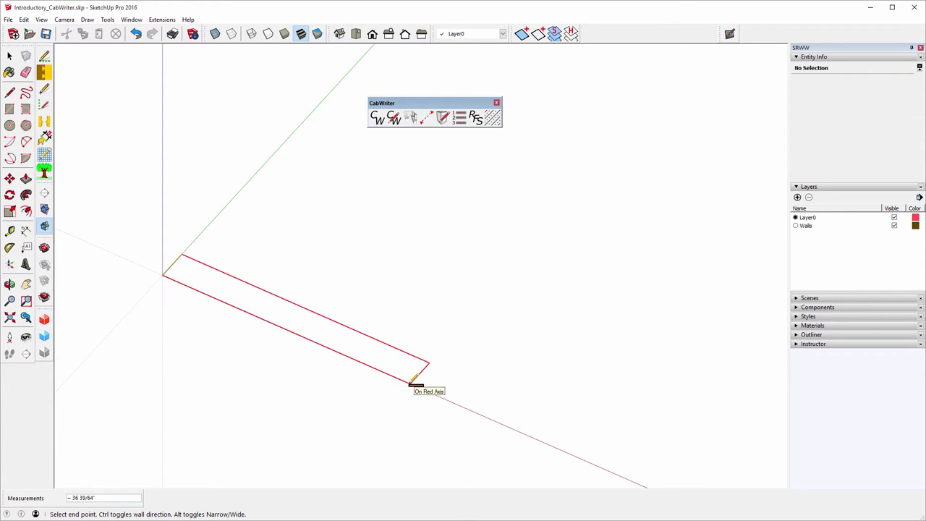
key("ctrl")
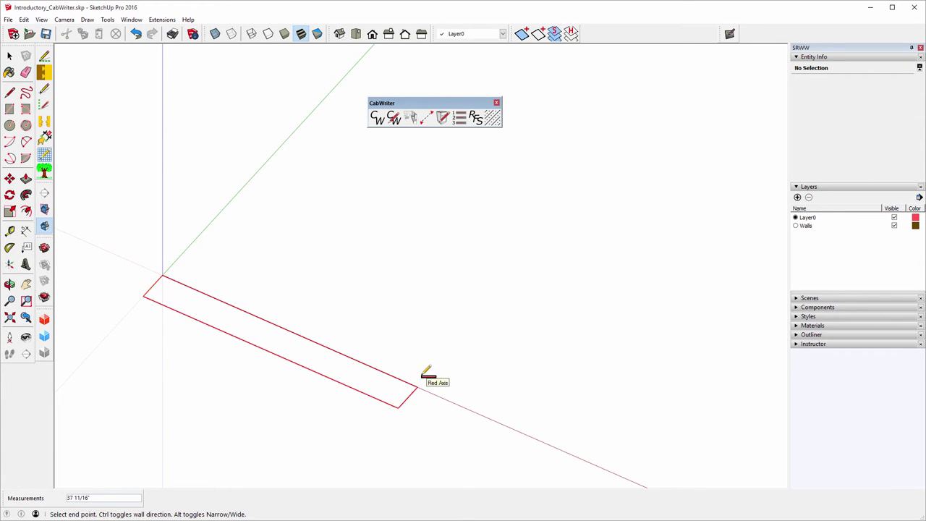
key("ctrl")
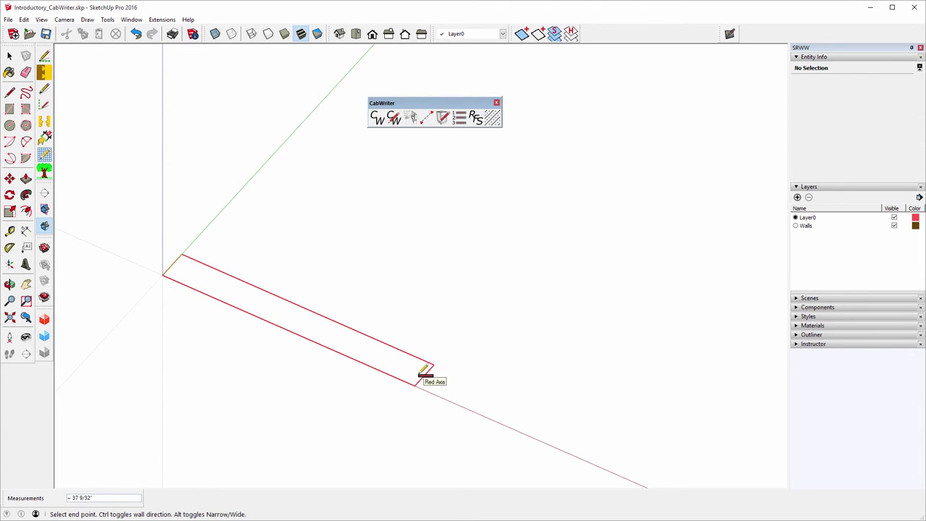
key("ctrl")
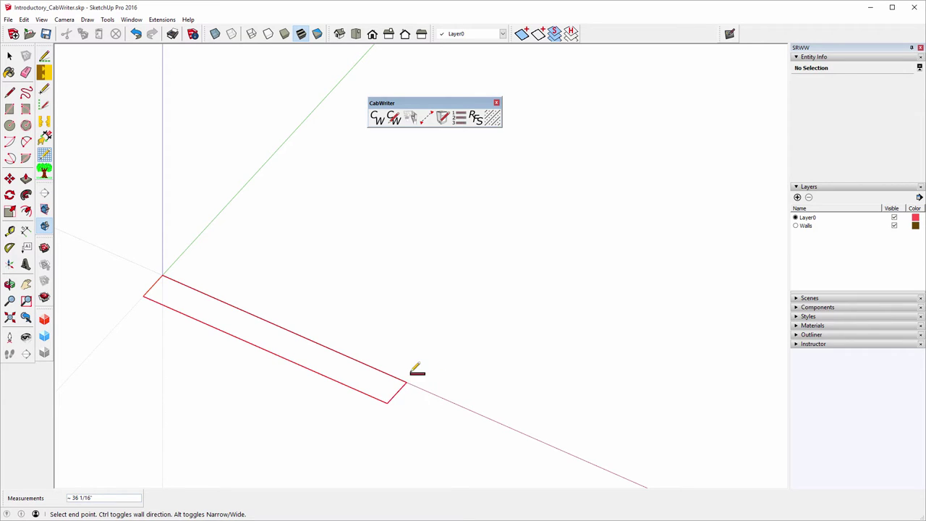
key("ctrl")
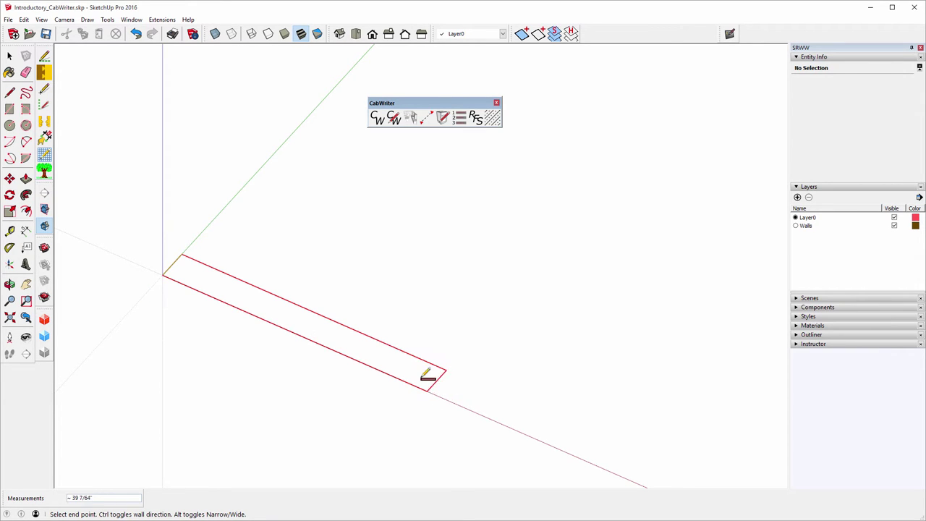
key("ctrl")
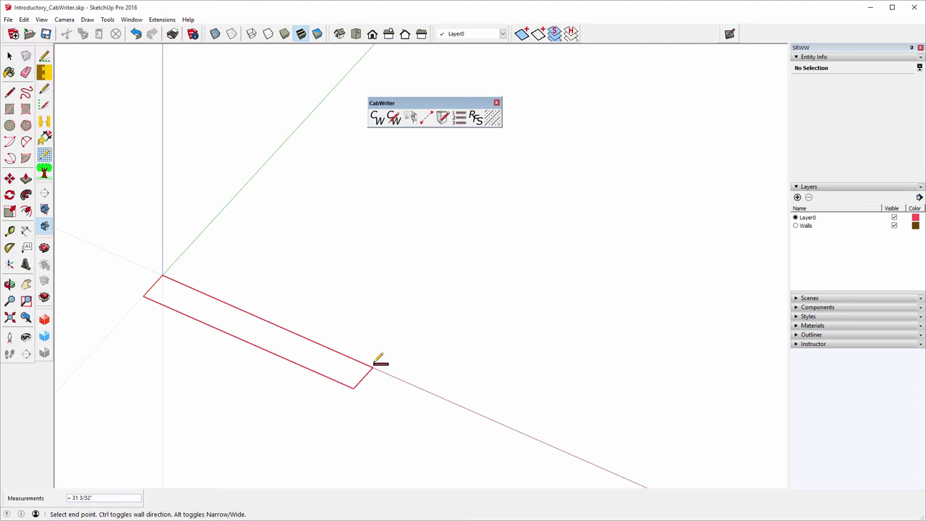
type("8")
key("Return")
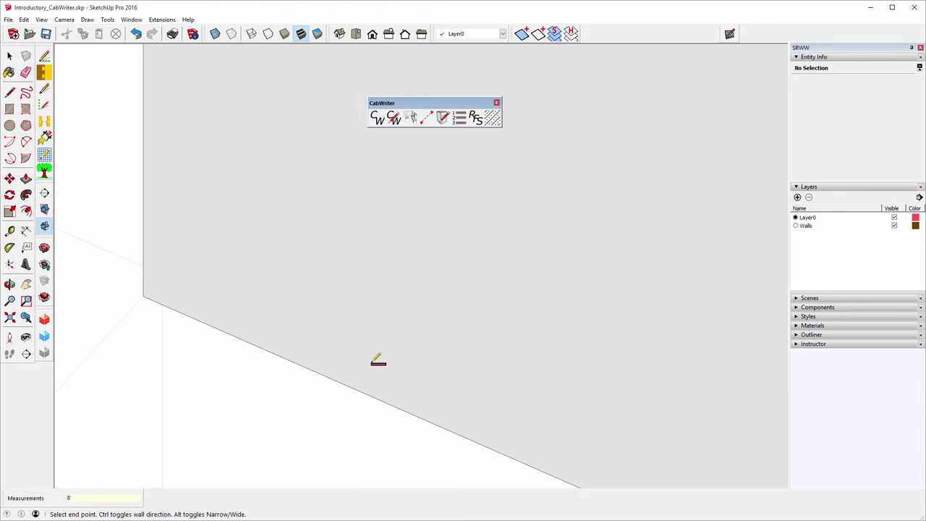
key("Escape")
- Measure the wall's height along its front vertical edge at the origin end, without placing a dimension
scroll(268, 295, "down", 5)
scroll(253, 324, "down", 2)
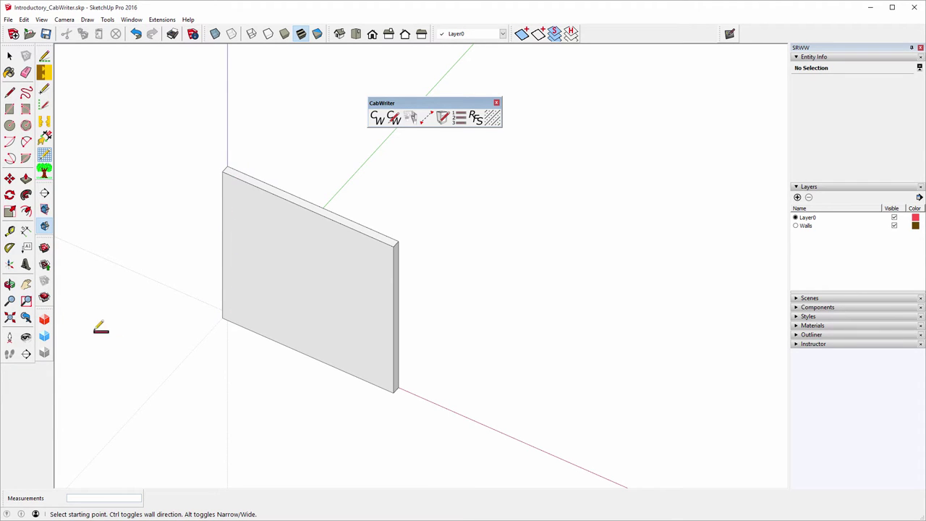
left_click(26, 231)
left_click(222, 319)
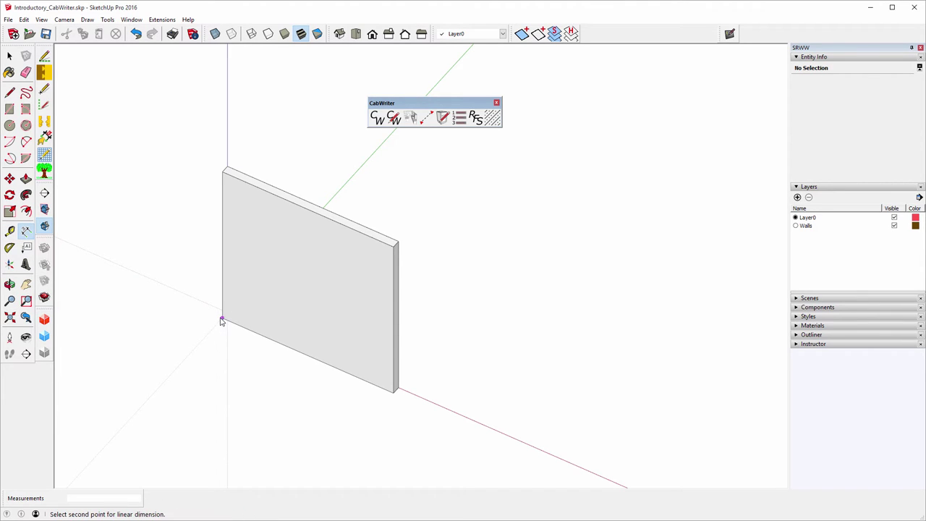
left_click(223, 173)
left_click(223, 175)
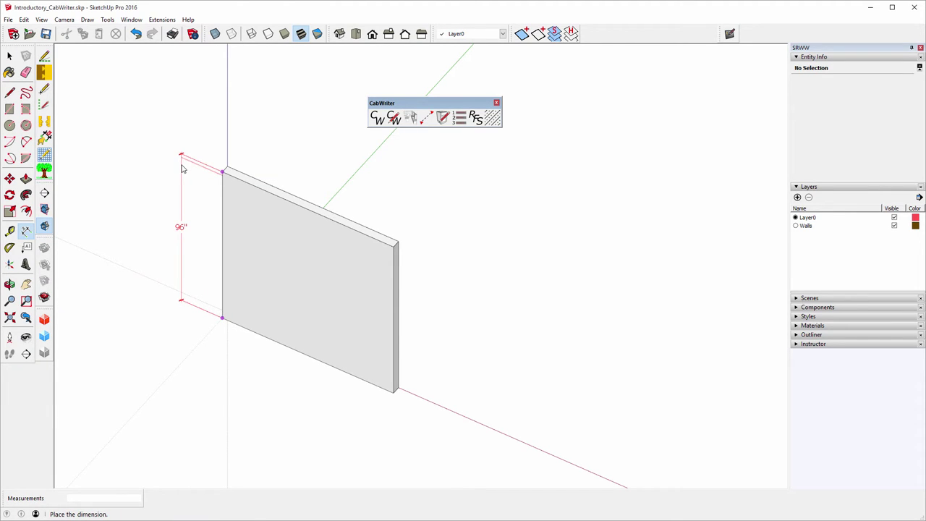
key("Escape")
- Draw a 12' wall from the origin along the green axis, and show the inside corner of the two walls
scroll(188, 304, "down", 2)
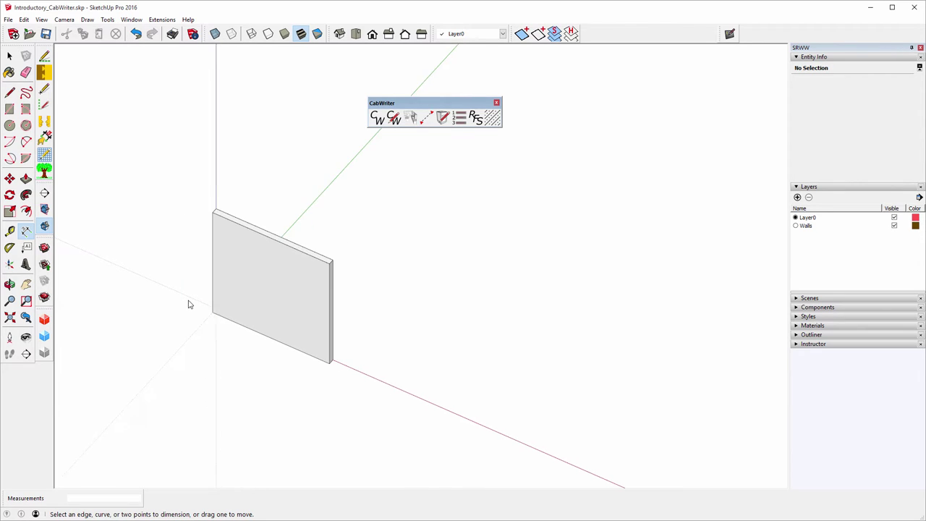
scroll(186, 303, "down", 1)
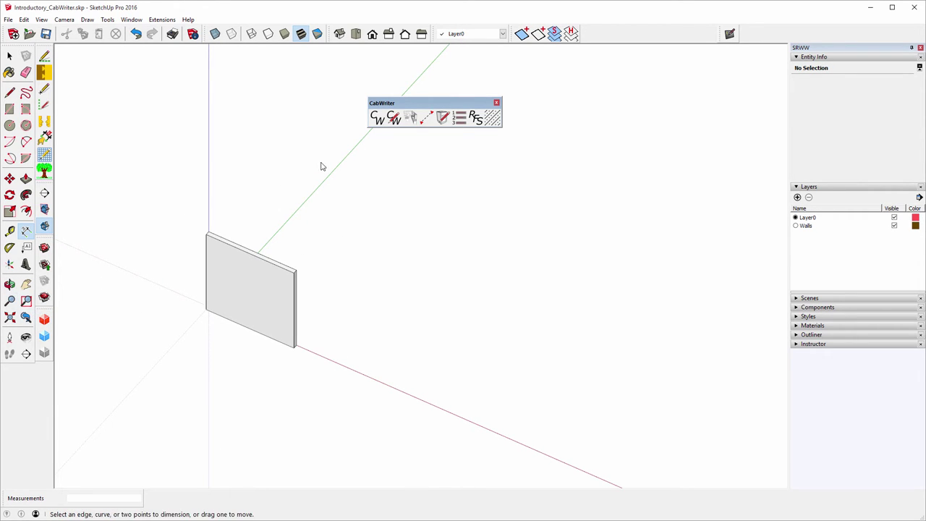
left_click(420, 119)
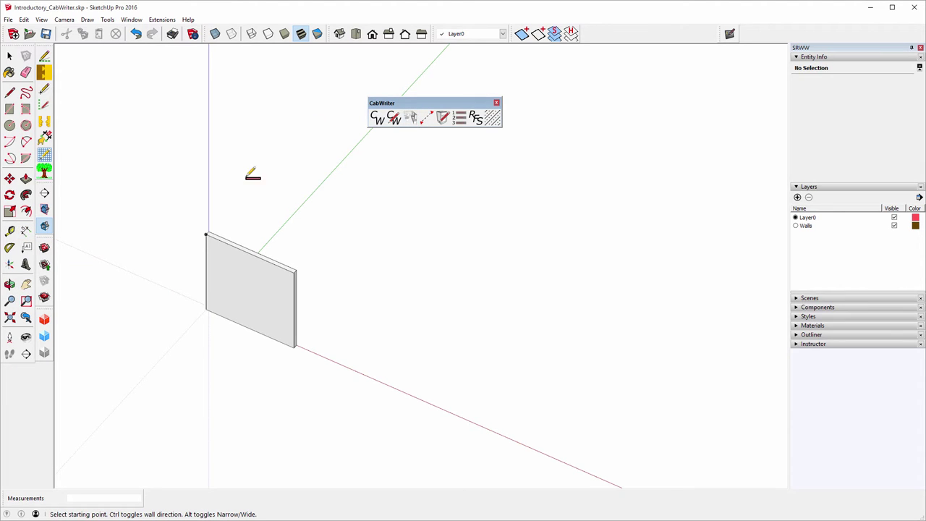
left_click(208, 229)
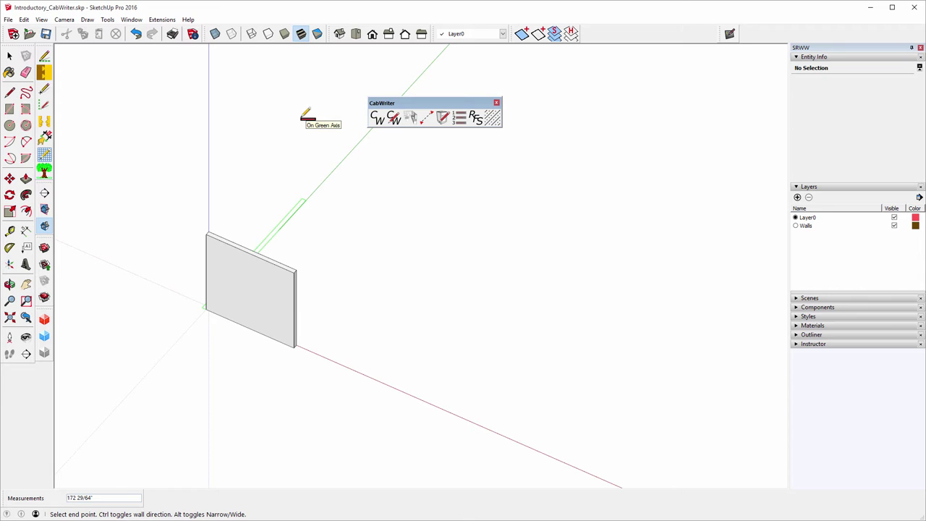
type("12")
key("Return")
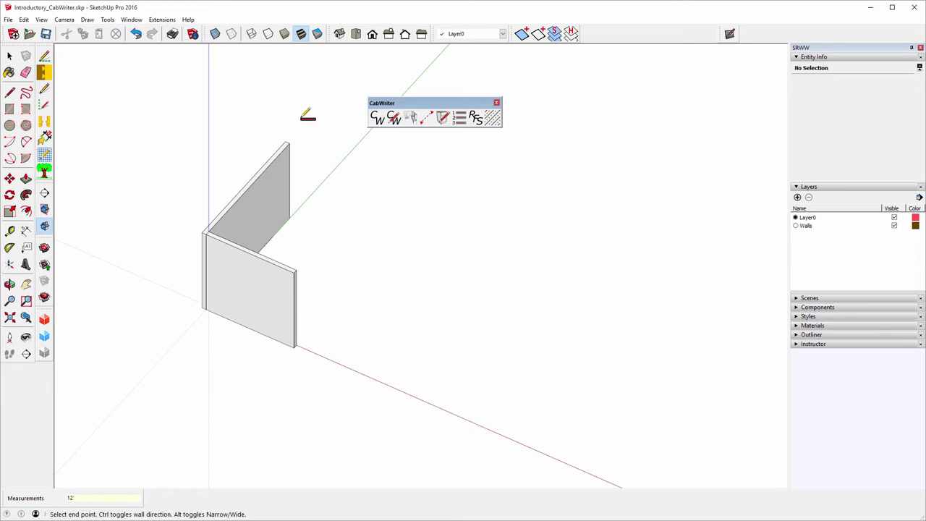
key("Escape")
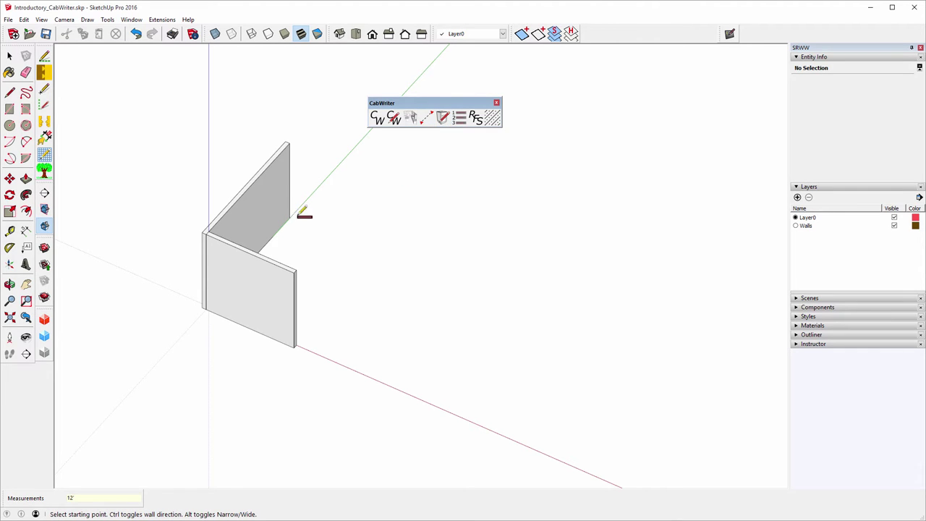
left_click(9, 284)
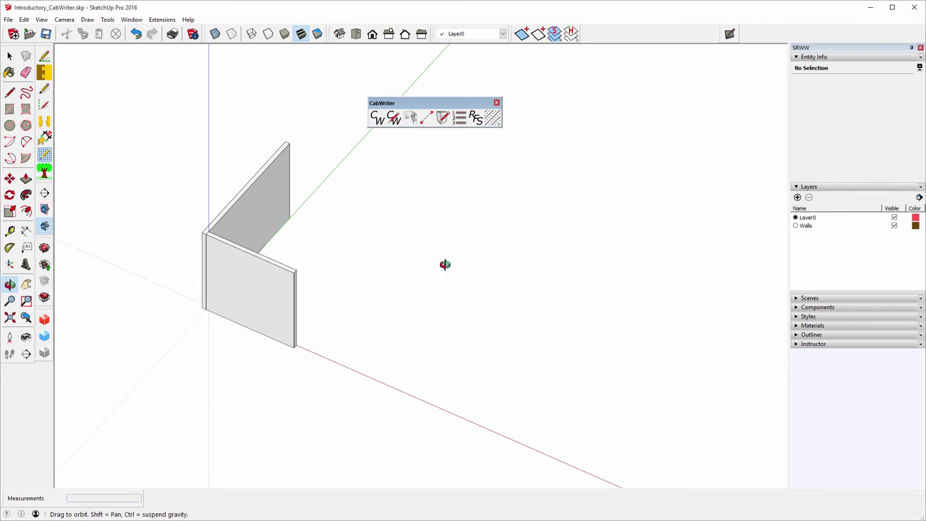
left_click_drag(456, 260, 427, 239)
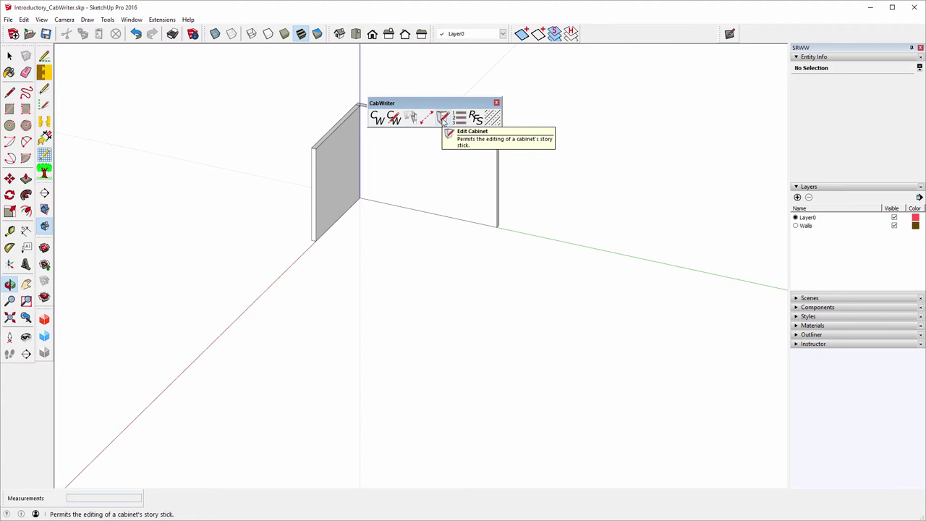
- Place two construction guides parallel to the base of the green-axis and red-axis walls, each 24 inches out from its wall
left_click(9, 231)
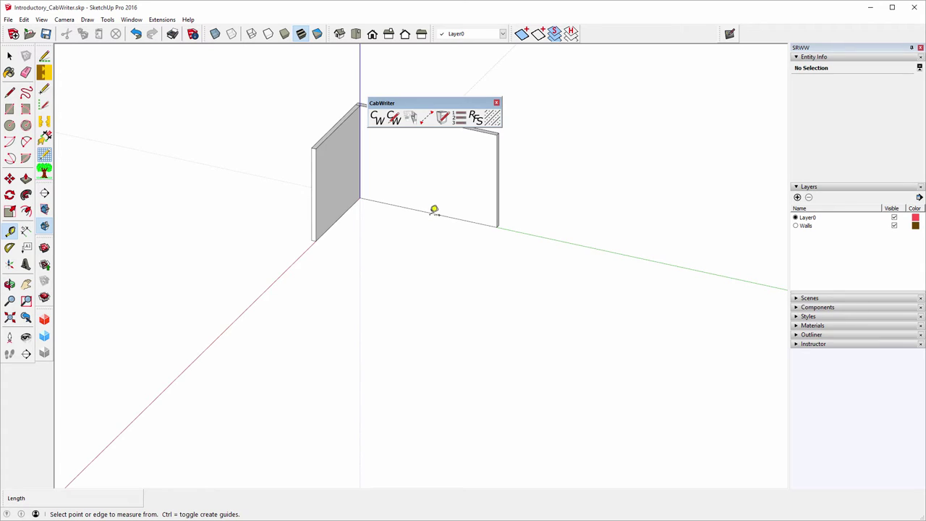
left_click(426, 212)
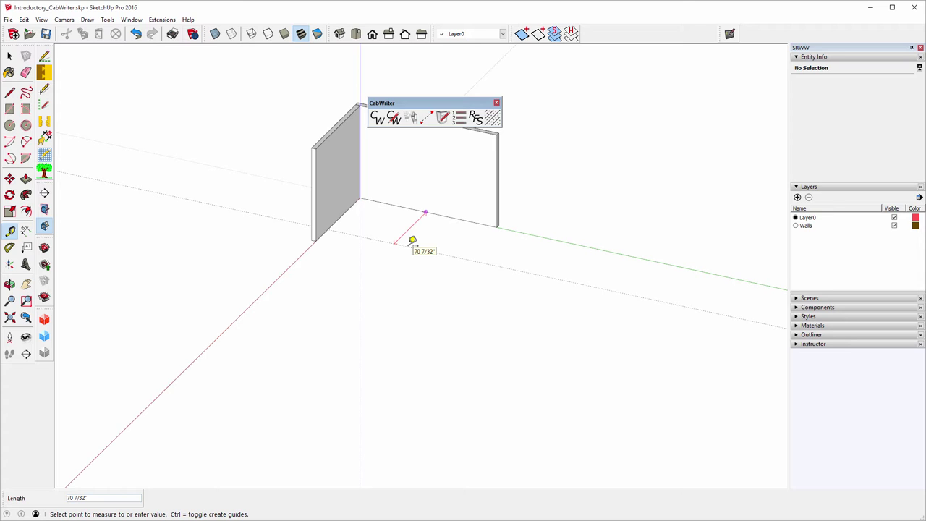
type("24")
key("Return")
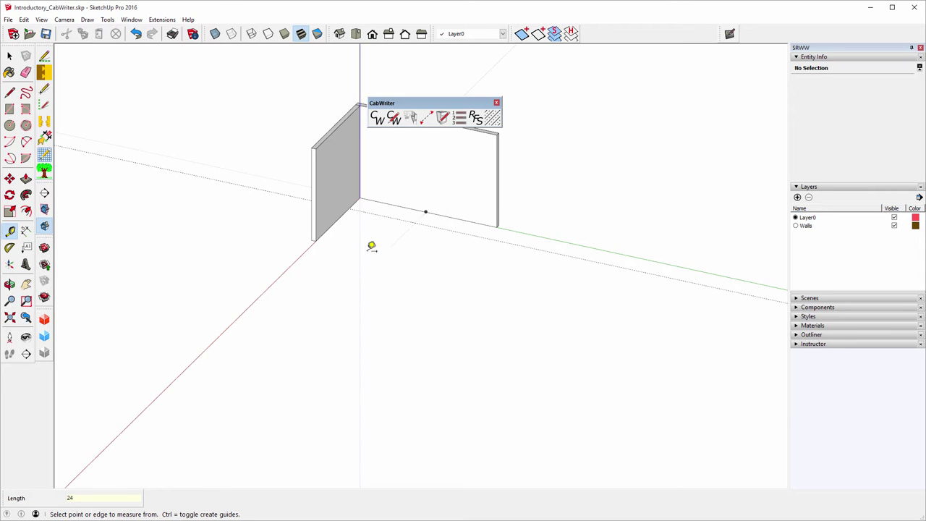
left_click(330, 226)
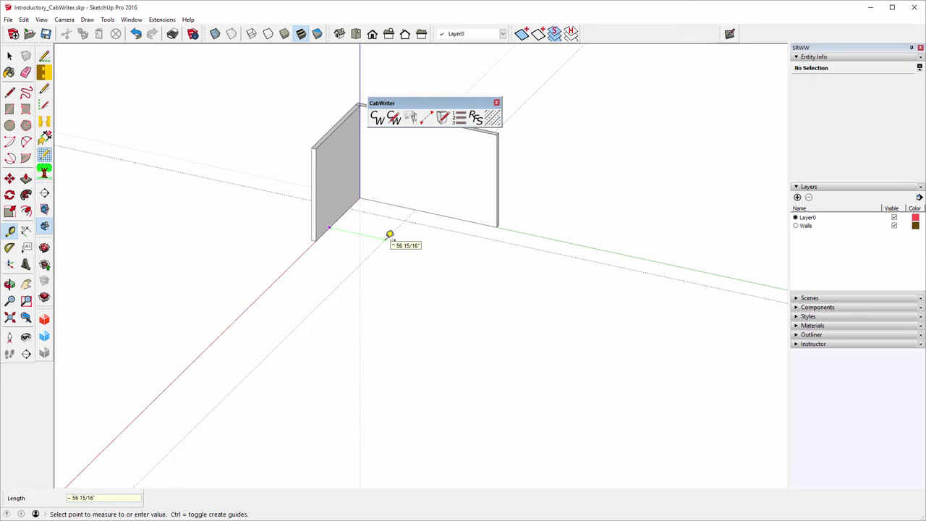
type("24")
key("Return")
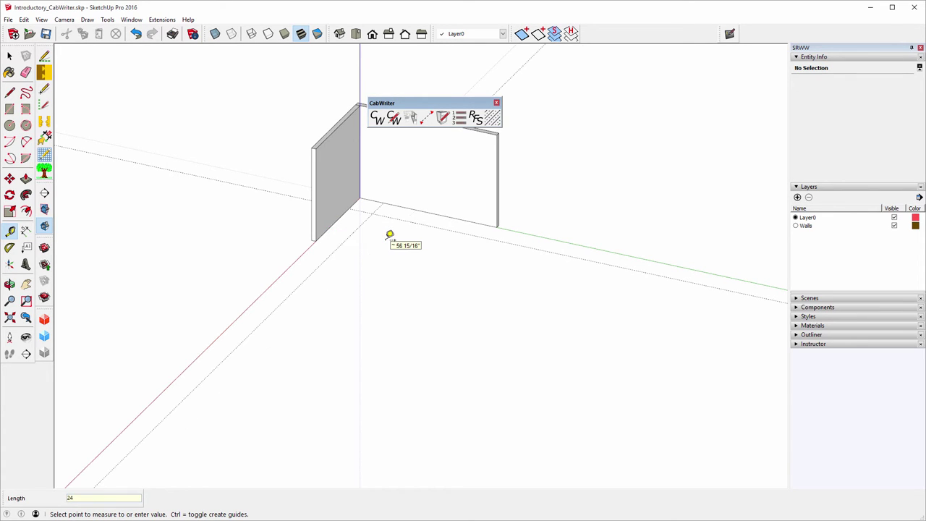
- Place the cabinet's first stile from the guides' intersection along the guide in the green direction, as a Left End Blind Inside stile
left_click(428, 122)
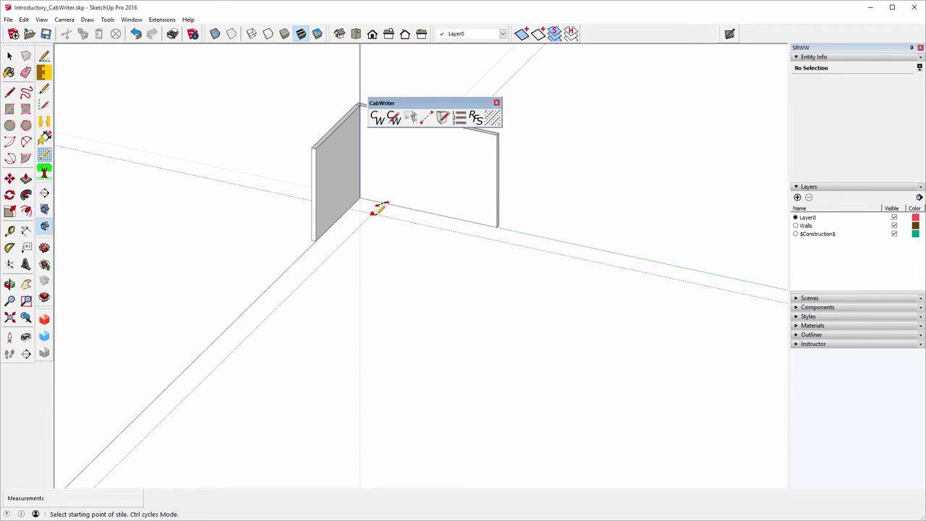
left_click(372, 214)
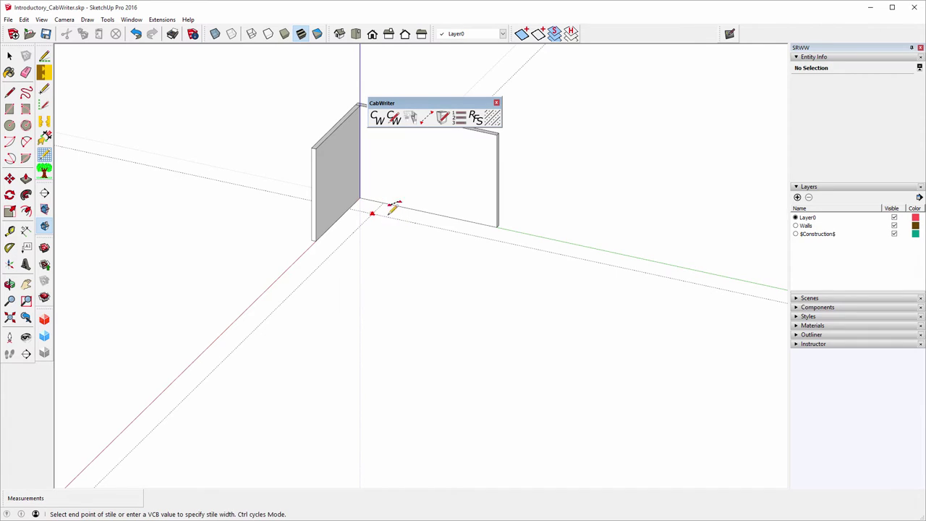
left_click(446, 228)
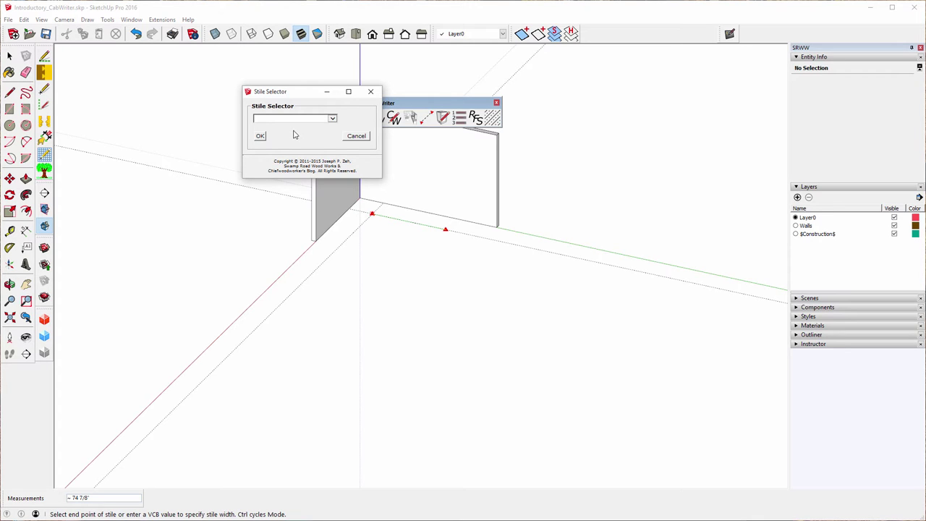
left_click(333, 122)
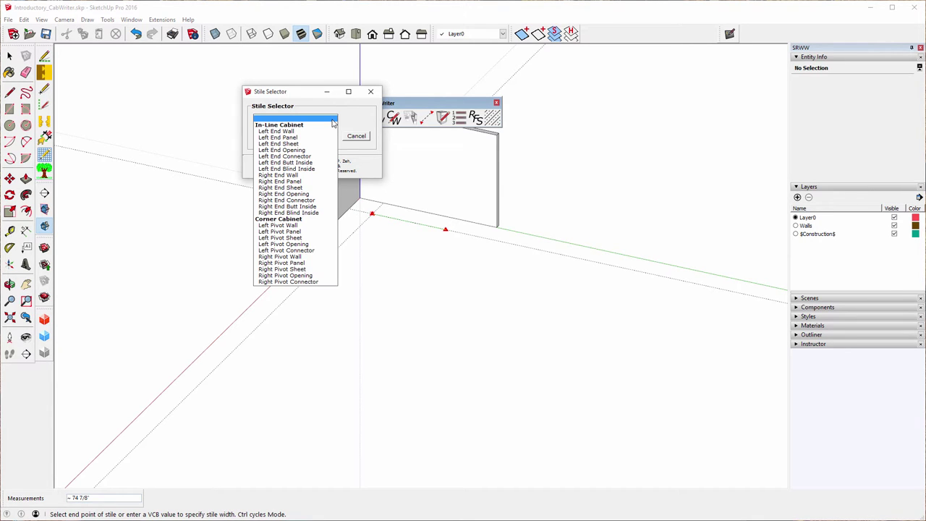
left_click(293, 169)
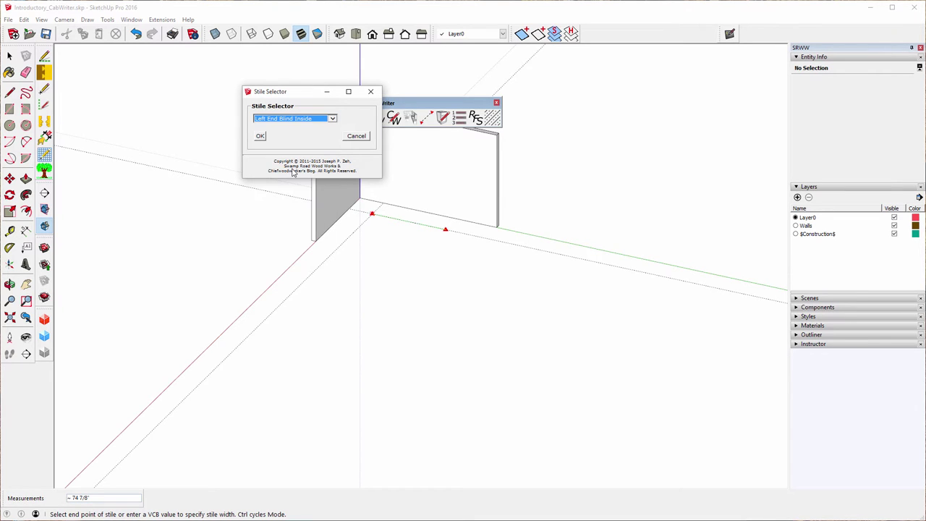
left_click(260, 137)
- In distance mode, start a Right End Panel stile about 30 inches along the green direction from the first stile's start, pointing back toward it
scroll(376, 203, "up", 2)
scroll(376, 207, "up", 3)
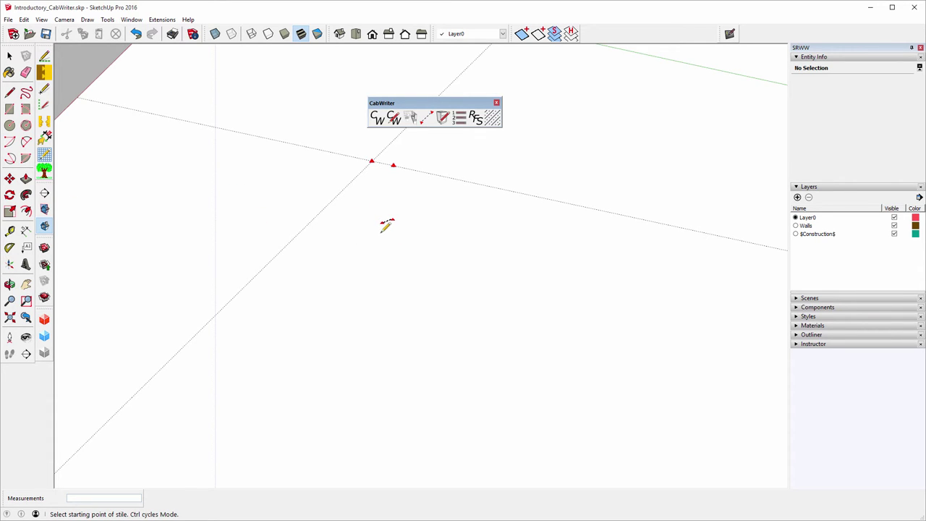
key("ctrl")
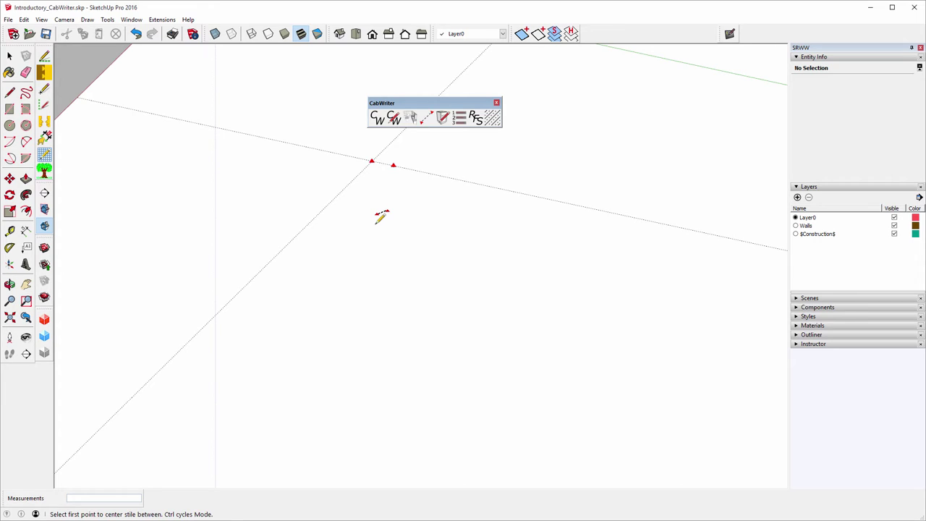
key("ctrl")
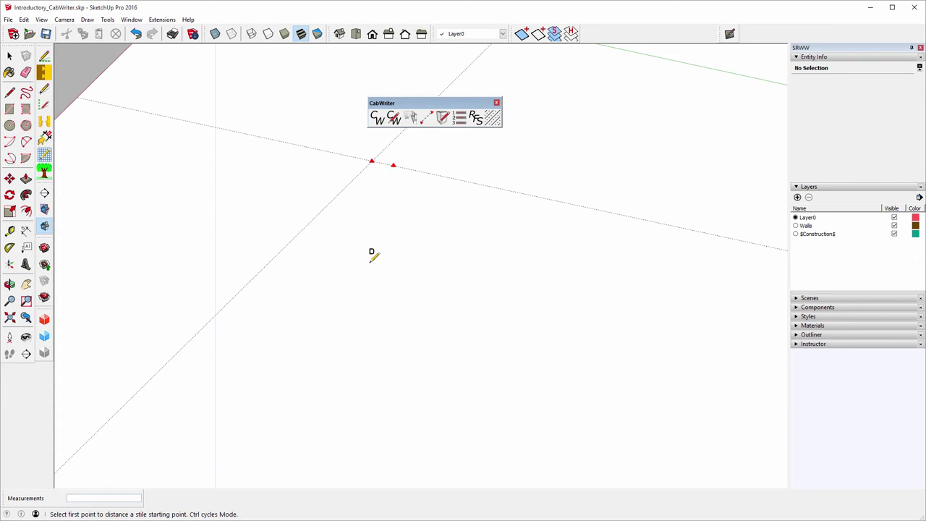
left_click(372, 159)
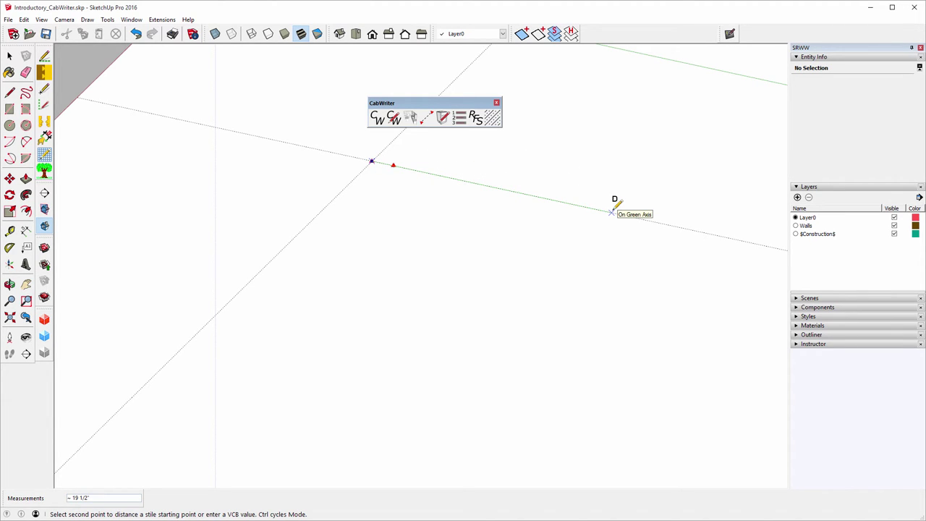
type("3")
key("Return")
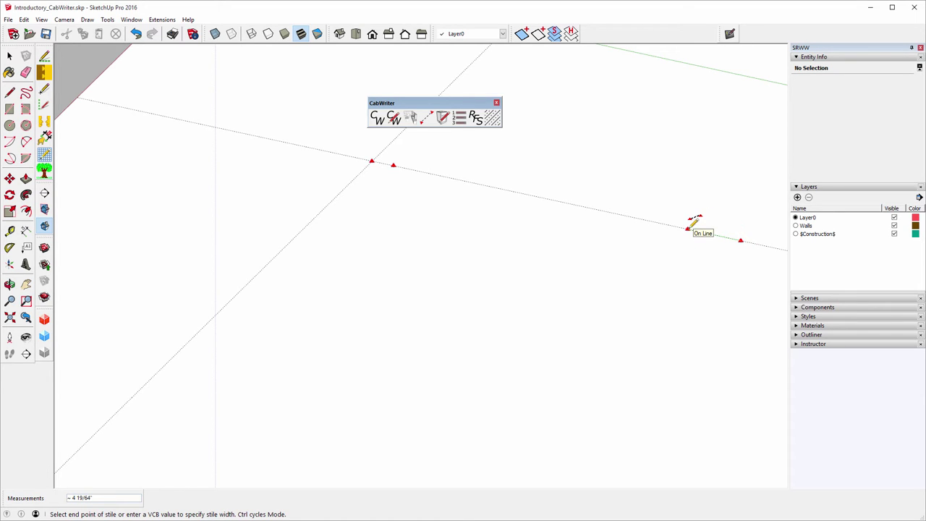
left_click(581, 204)
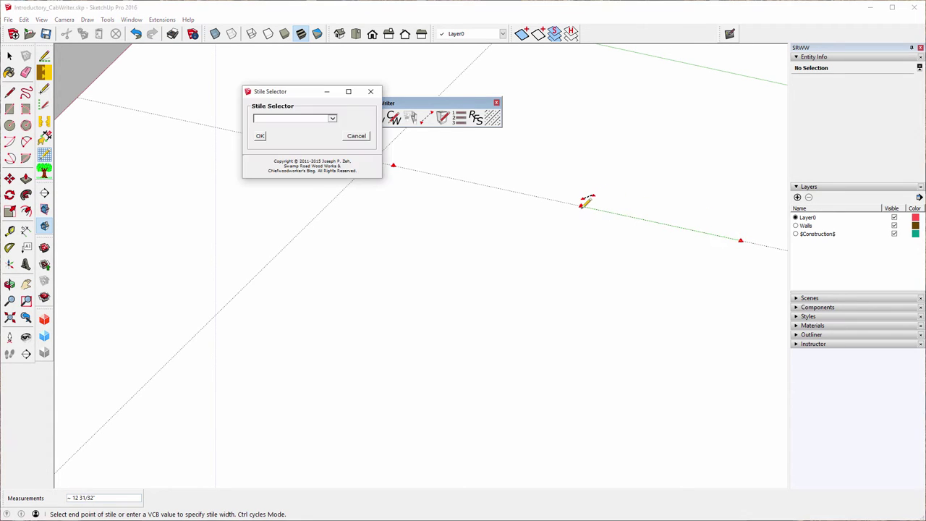
left_click(332, 119)
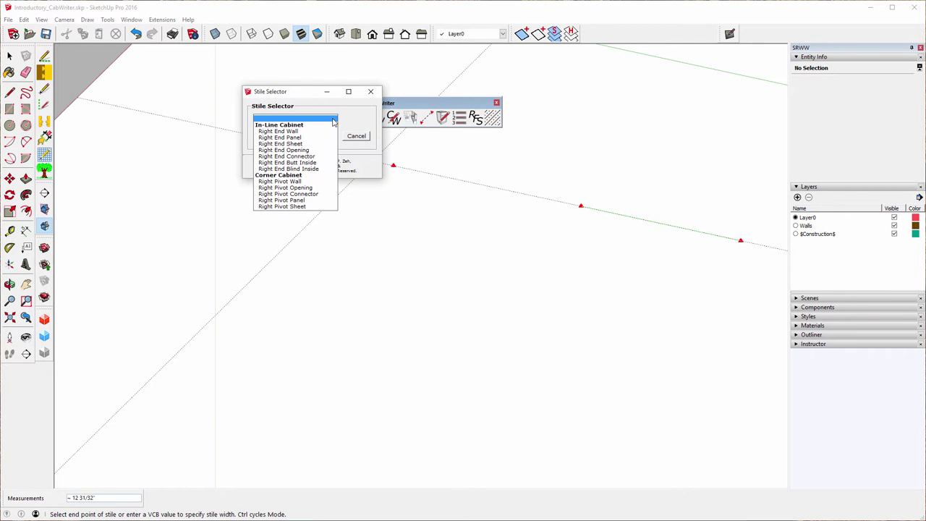
left_click(292, 139)
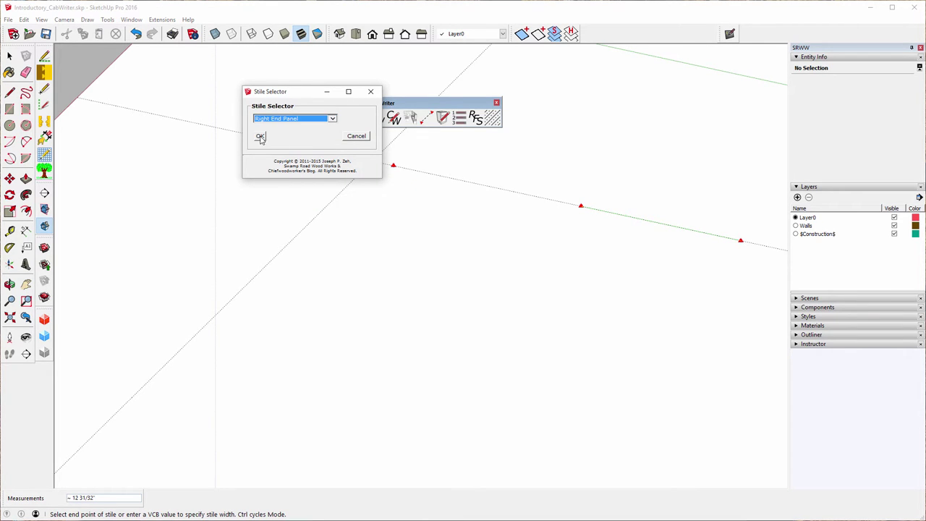
left_click(261, 137)
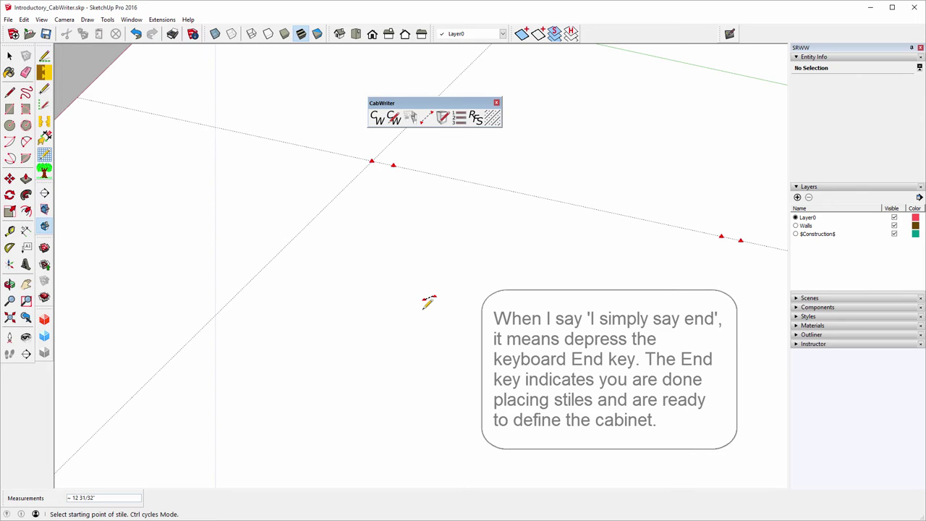
- Finish stile placement and accept the base cabinet attributes with Rough Lumber Maple face frames and the prefilled dimensions and other materials
key("End")
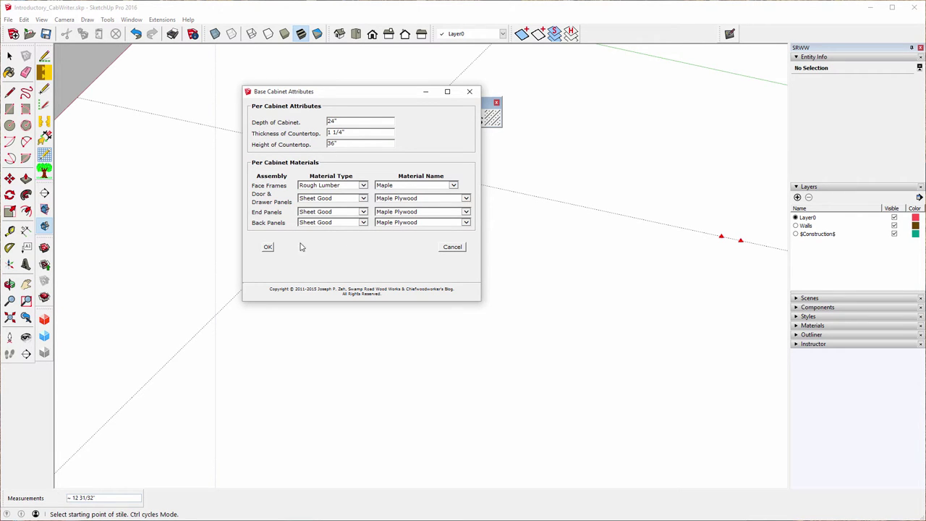
left_click(363, 185)
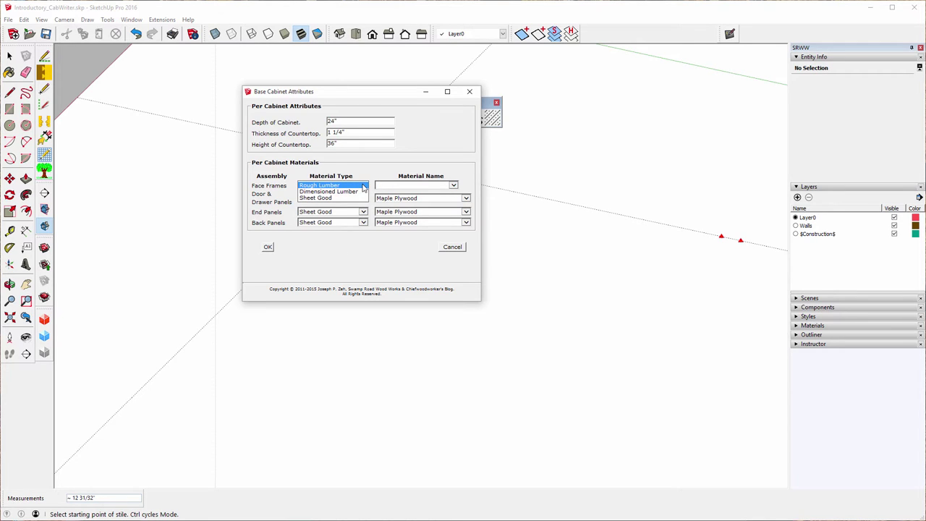
left_click(363, 186)
left_click(453, 185)
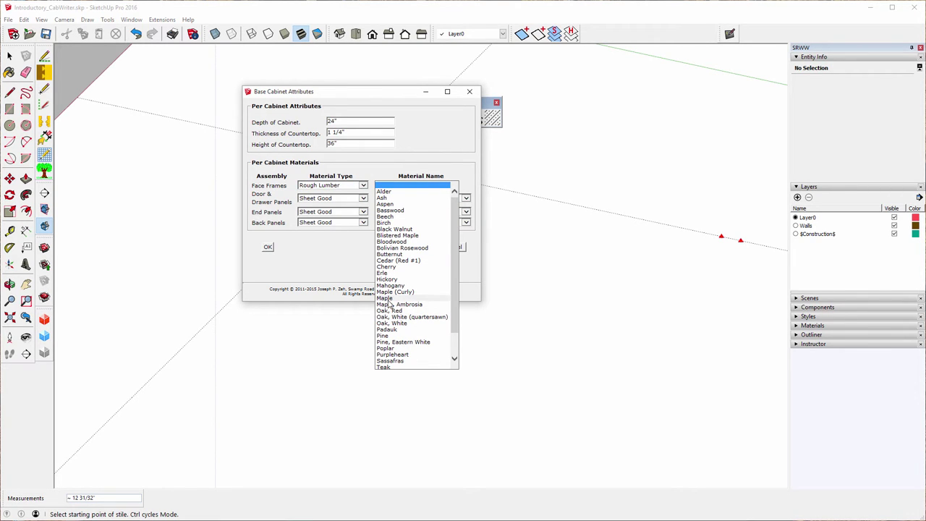
left_click(386, 299)
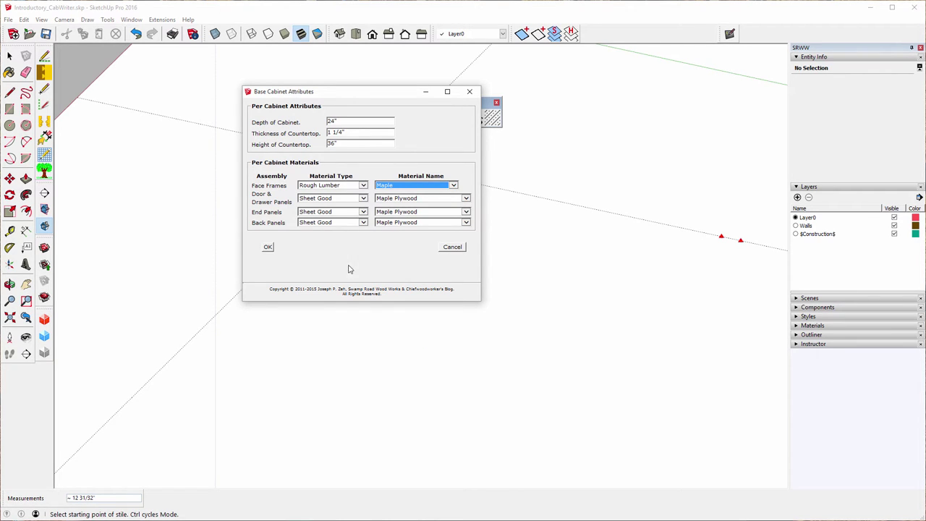
left_click(267, 246)
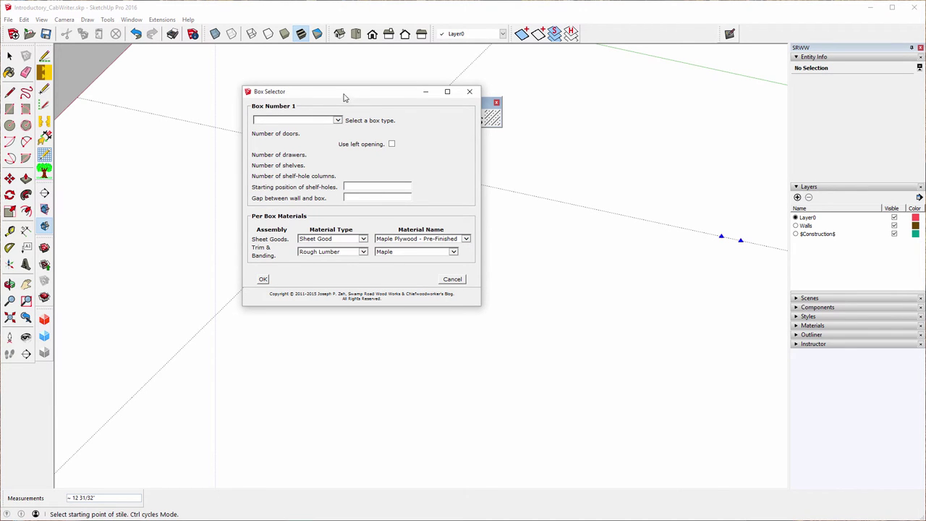
- Define box number 1 as a Standard Base with one door and default shelves, and generate the cabinet
left_click_drag(343, 94, 330, 246)
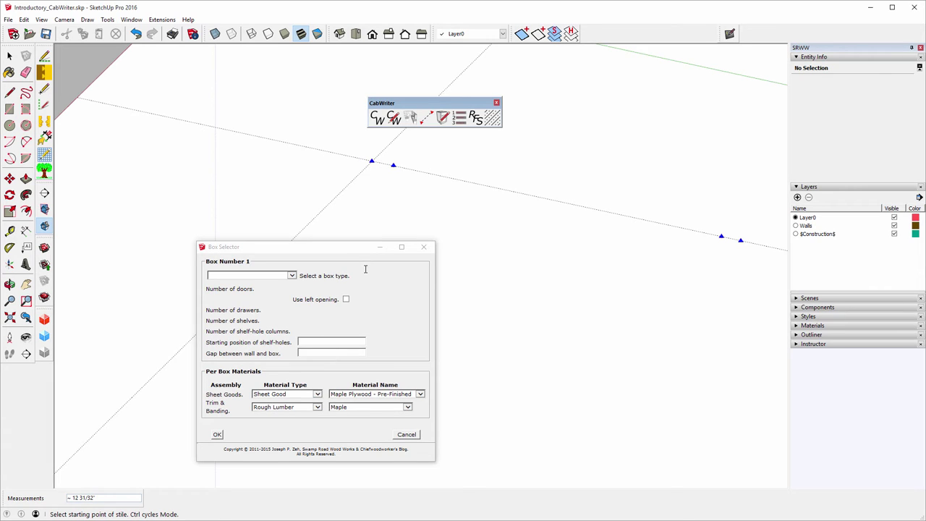
left_click(291, 275)
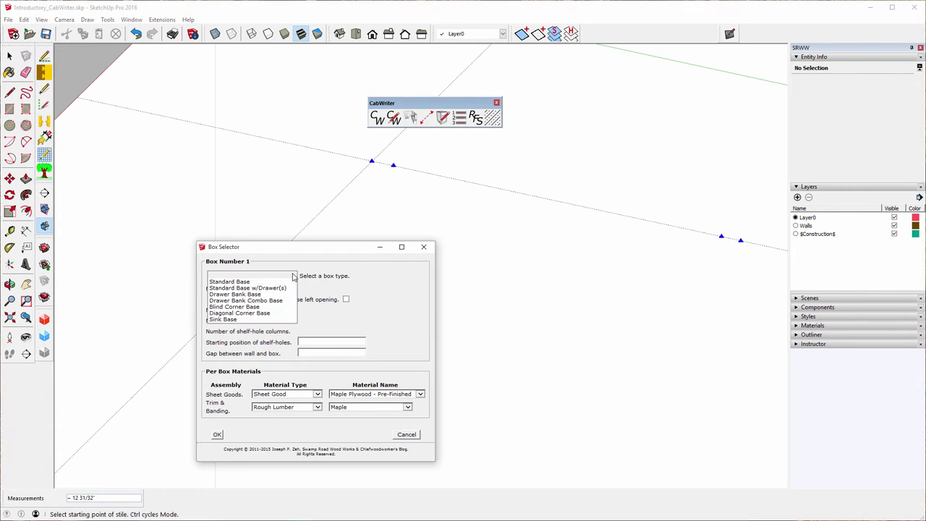
left_click(240, 282)
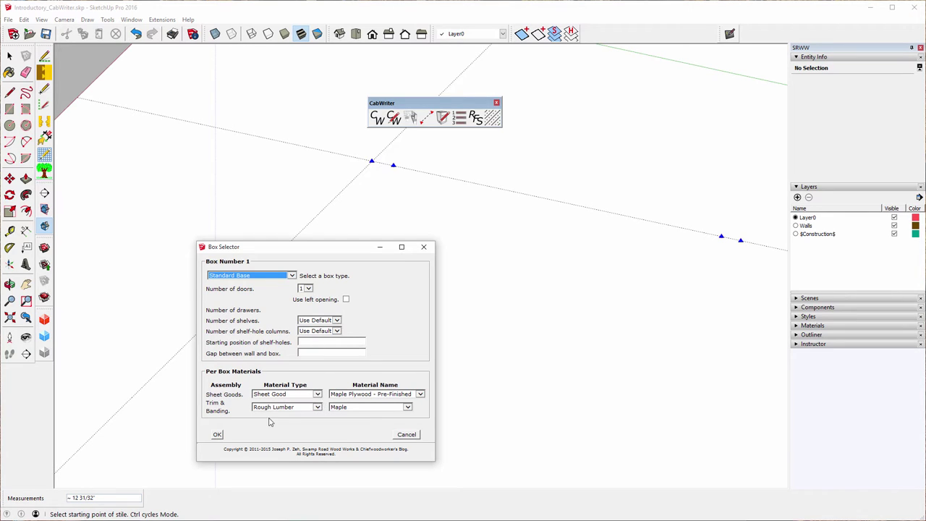
left_click(217, 435)
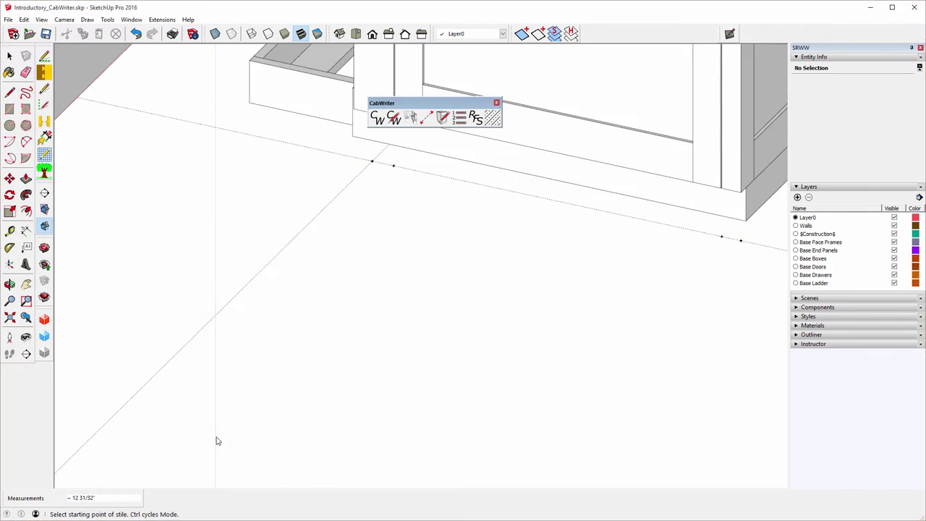
- Edit the base cabinet through its door panel with CabWriter, accepting the existing end stiles, dimensions and materials to reach the box settings
scroll(289, 445, "down", 3)
scroll(280, 454, "down", 4)
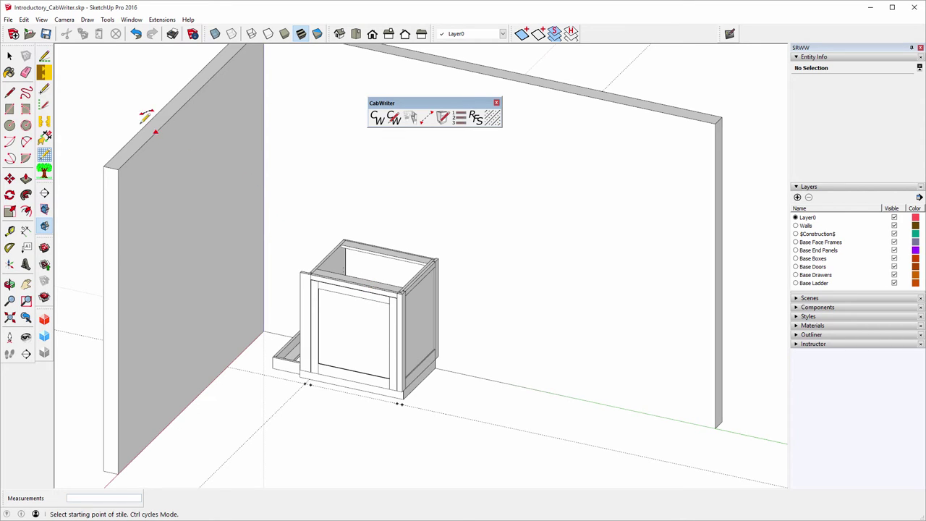
left_click(9, 56)
left_click(352, 336)
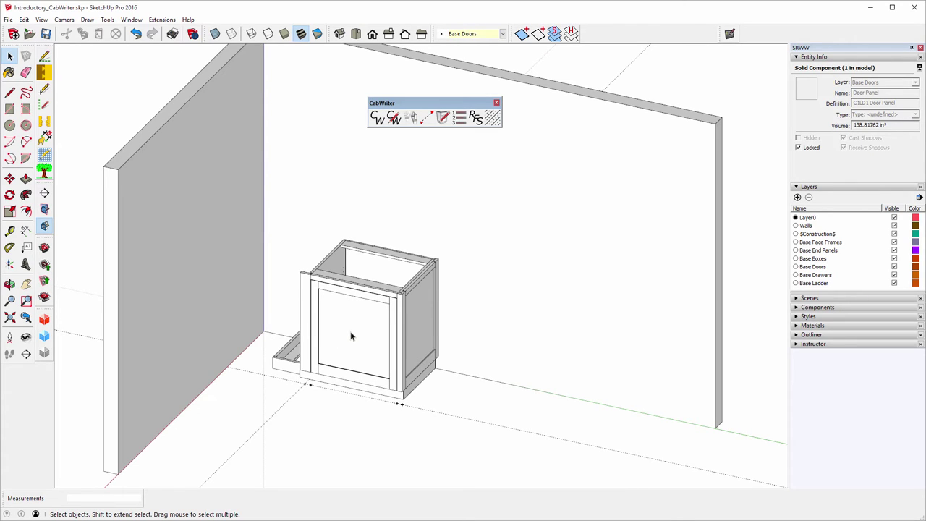
right_click(351, 336)
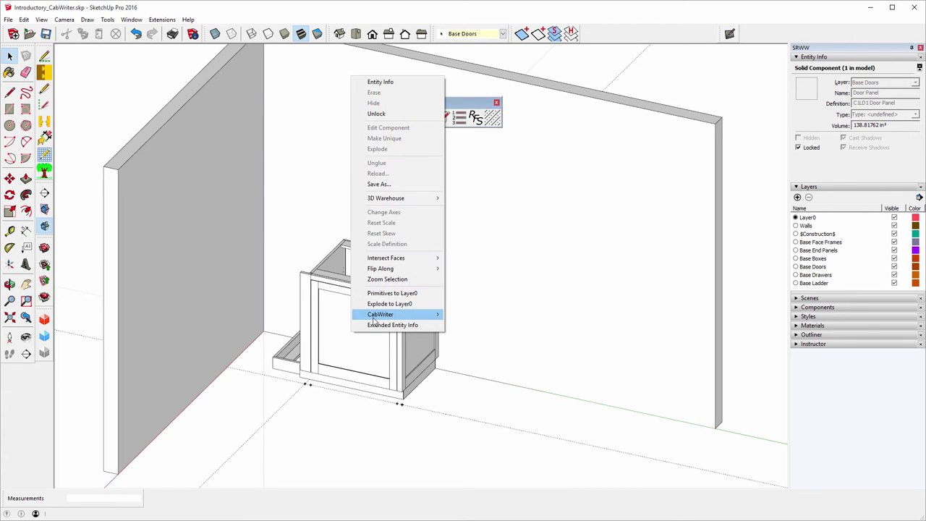
mouse_move(376, 319)
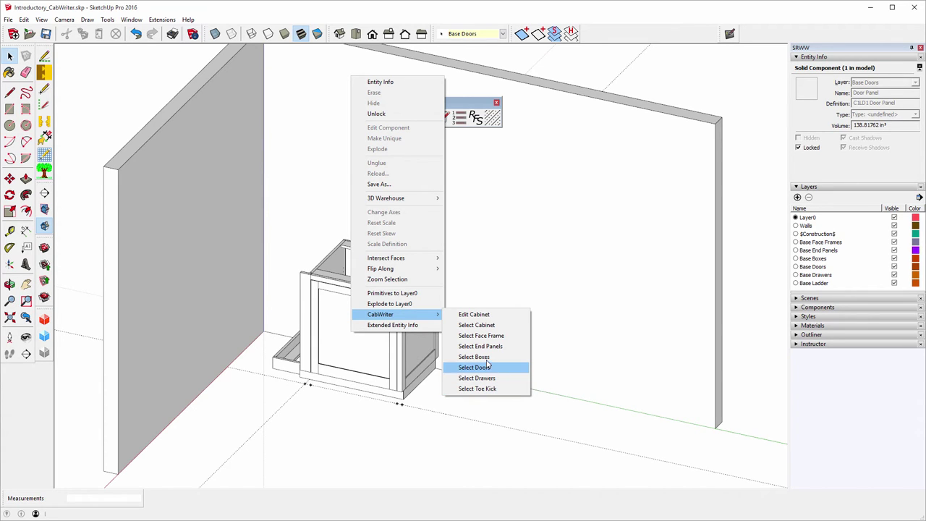
left_click(476, 317)
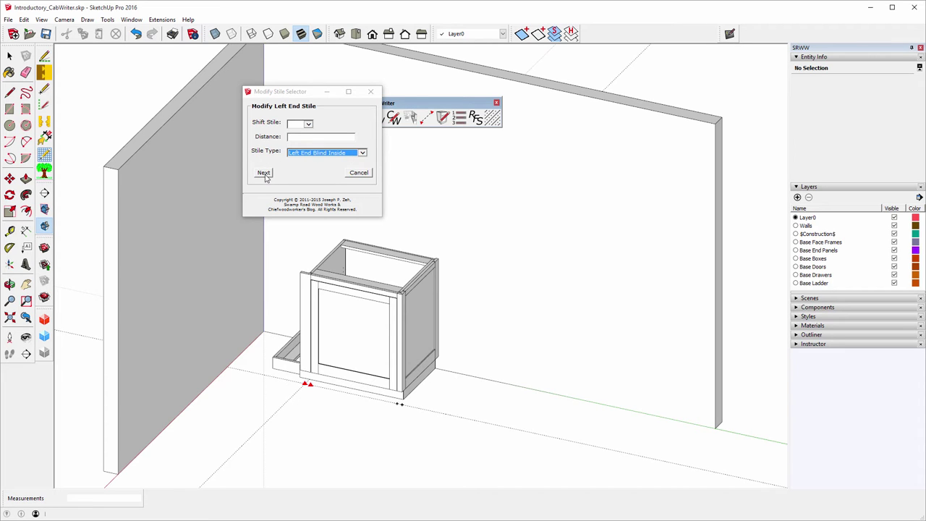
left_click(263, 173)
left_click(261, 175)
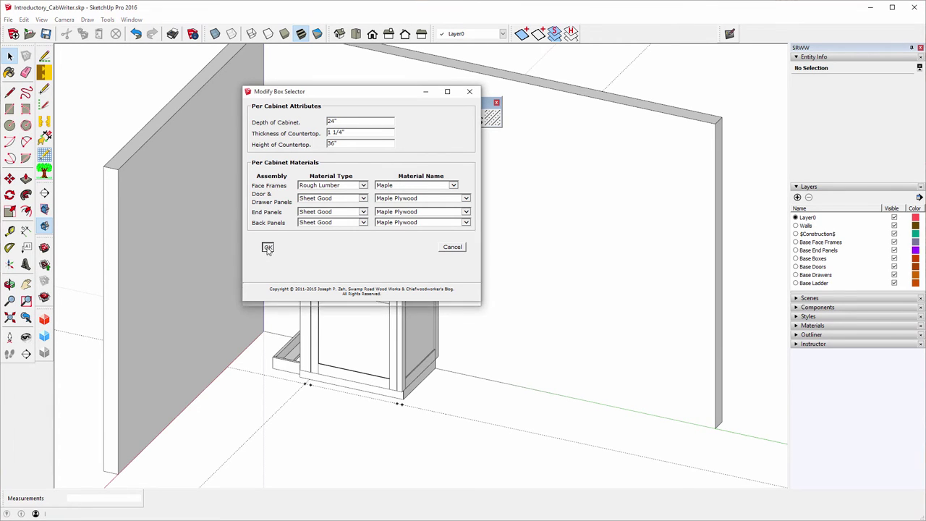
left_click(267, 247)
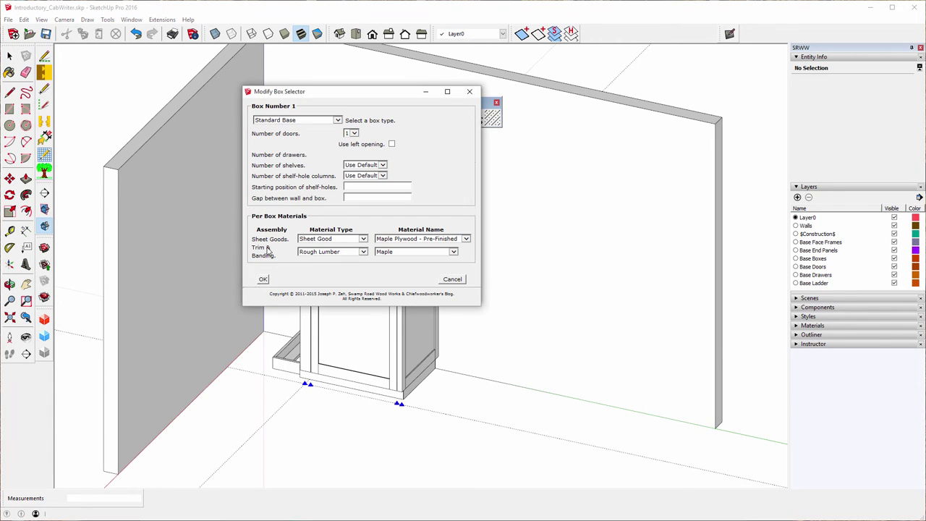
- Change box number 1 to Standard Base w/Drawer(s) with 2 doors and 2 drawers, and regenerate the cabinet
left_click(353, 135)
left_click(353, 138)
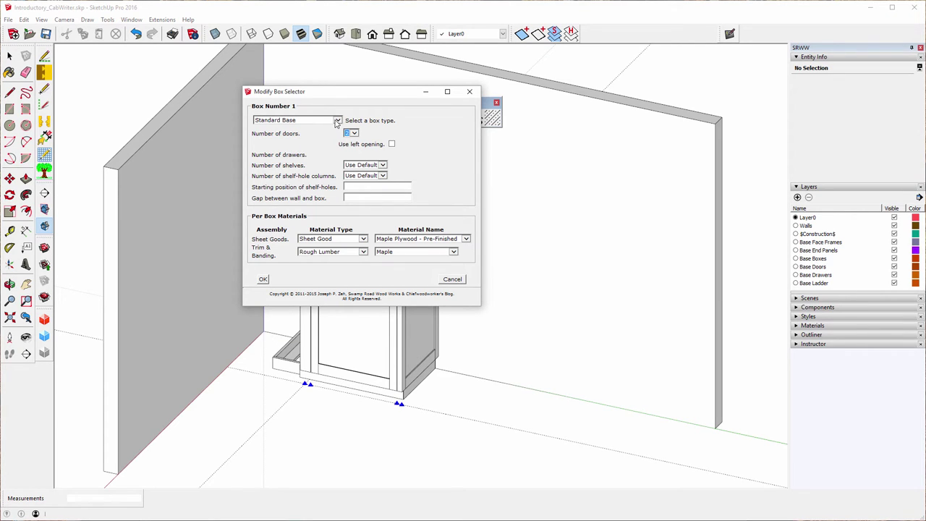
left_click(337, 121)
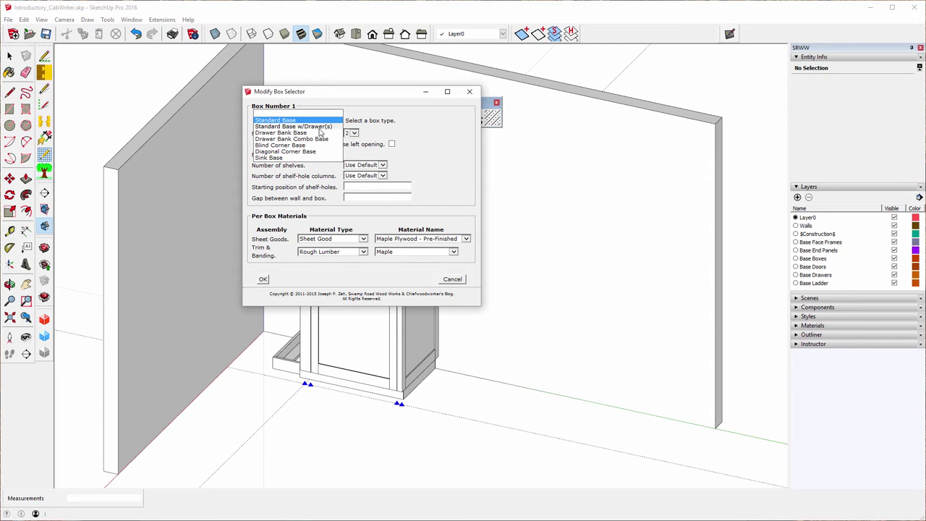
left_click(318, 127)
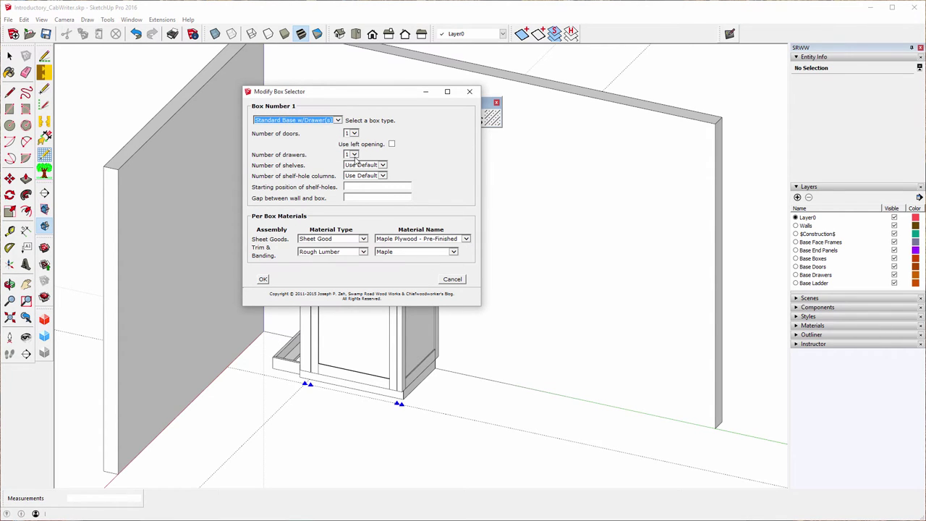
left_click(354, 133)
left_click(351, 139)
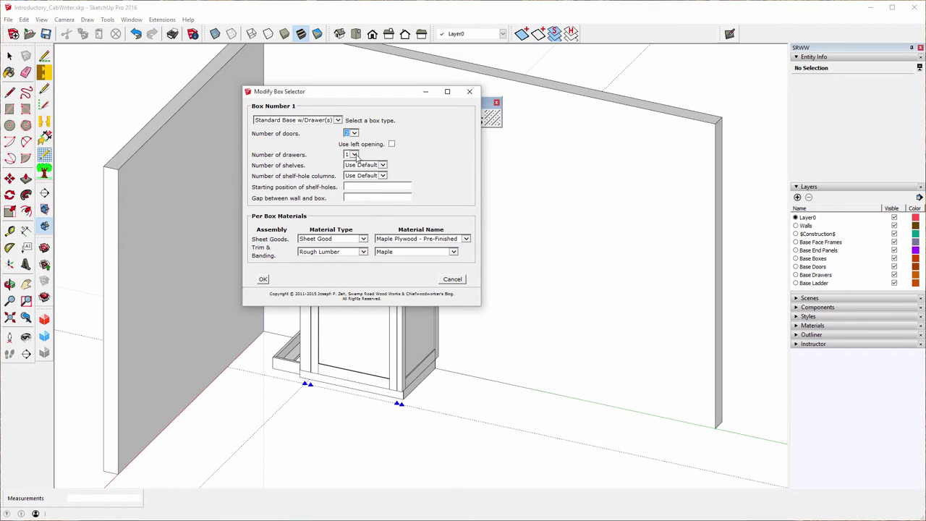
left_click(355, 155)
left_click(348, 160)
left_click(263, 280)
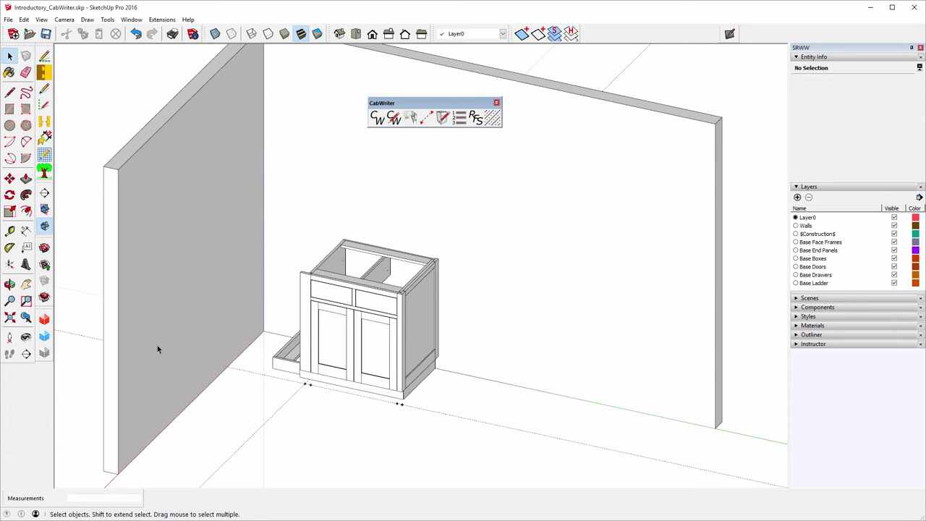
- Reopen the cabinet for CabWriter editing and accept its end stiles and base cabinet attributes
left_click(9, 283)
left_click_drag(321, 427, 268, 219)
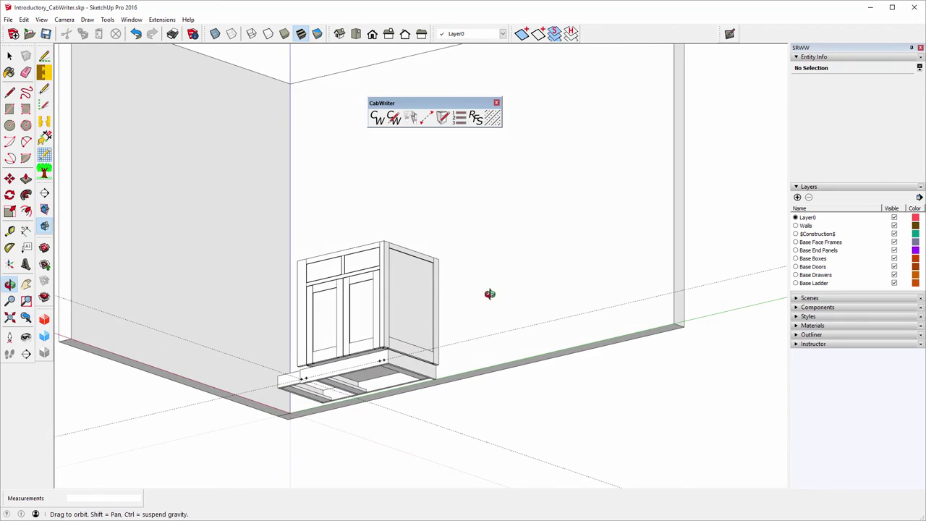
left_click_drag(491, 287, 585, 446)
left_click_drag(422, 314, 411, 390)
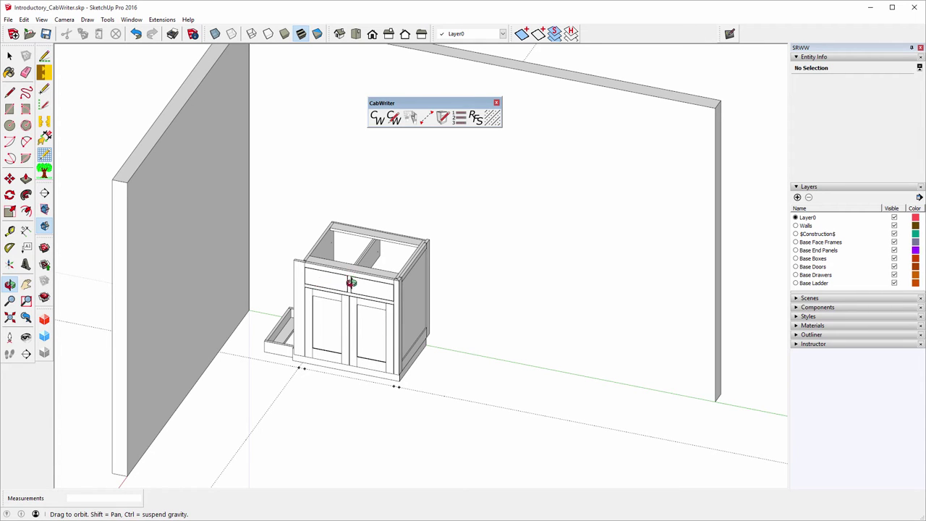
left_click(10, 57)
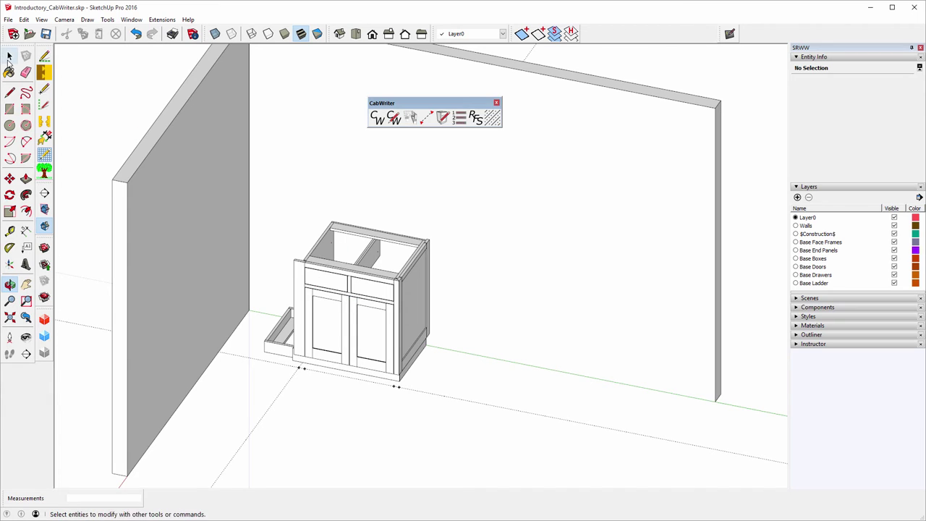
left_click(326, 281)
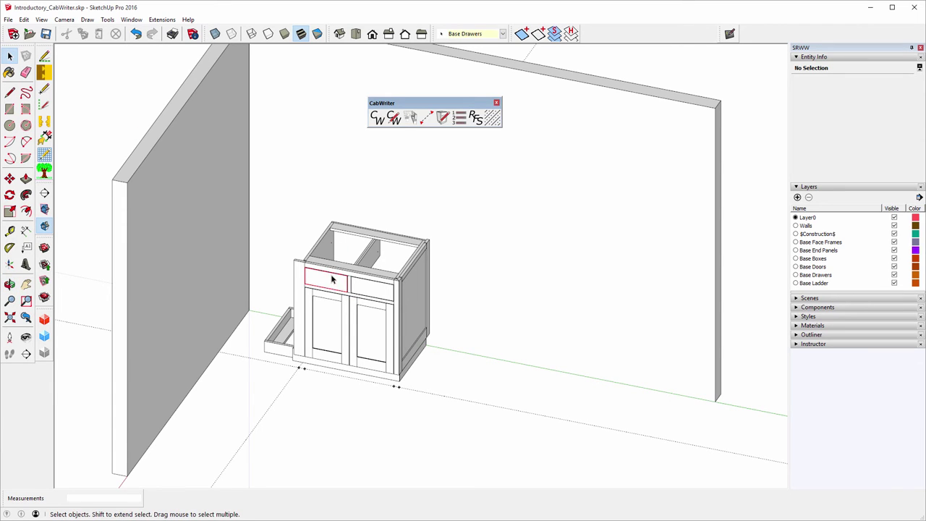
left_click(441, 119)
left_click(263, 173)
left_click(261, 175)
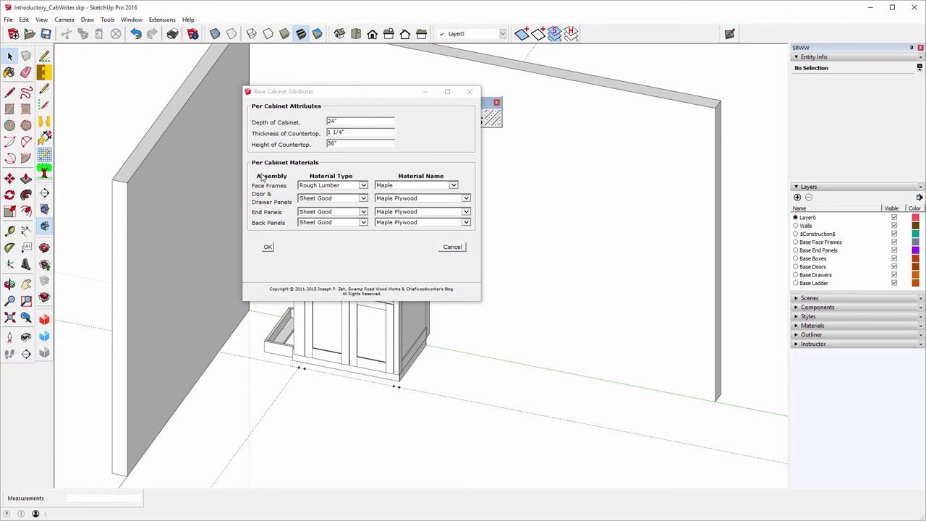
left_click(272, 248)
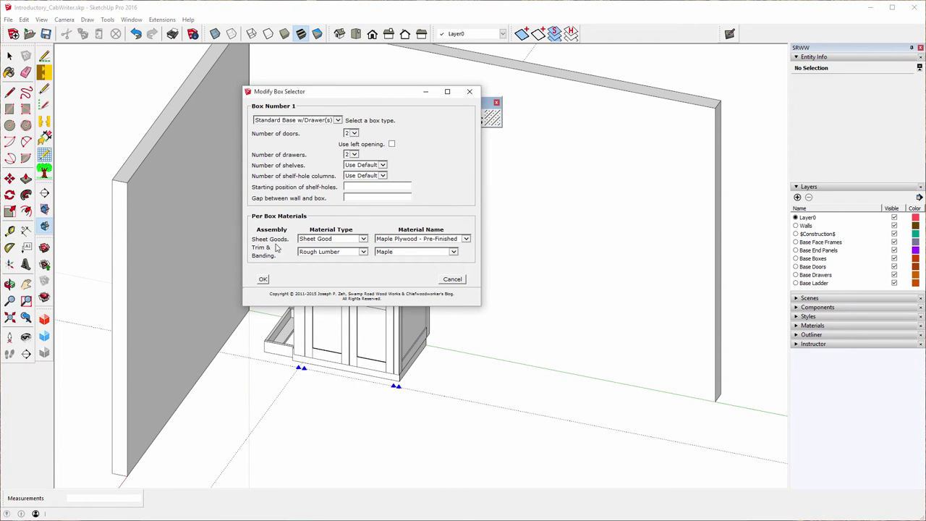
- Make box number 1 a Blind Corner Base with 2 doors and 2 drawers, and regenerate the cabinet
left_click(338, 121)
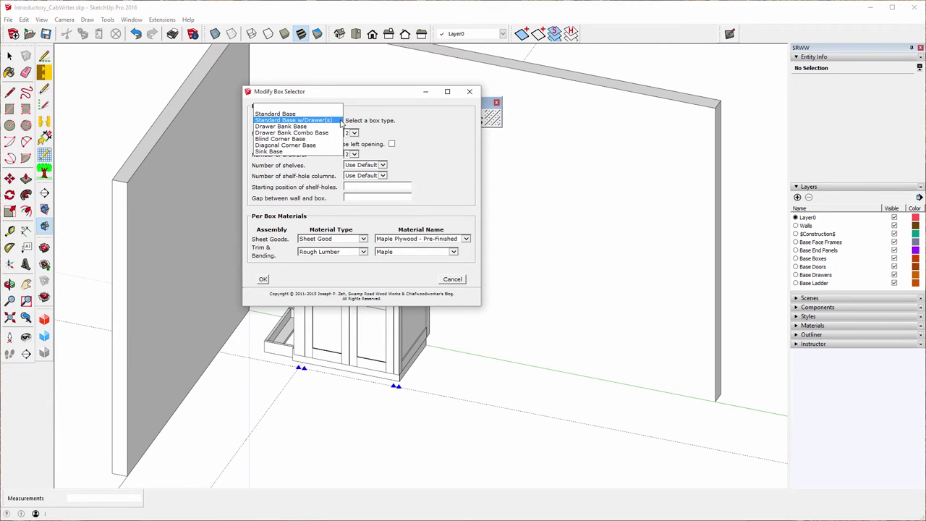
left_click(299, 140)
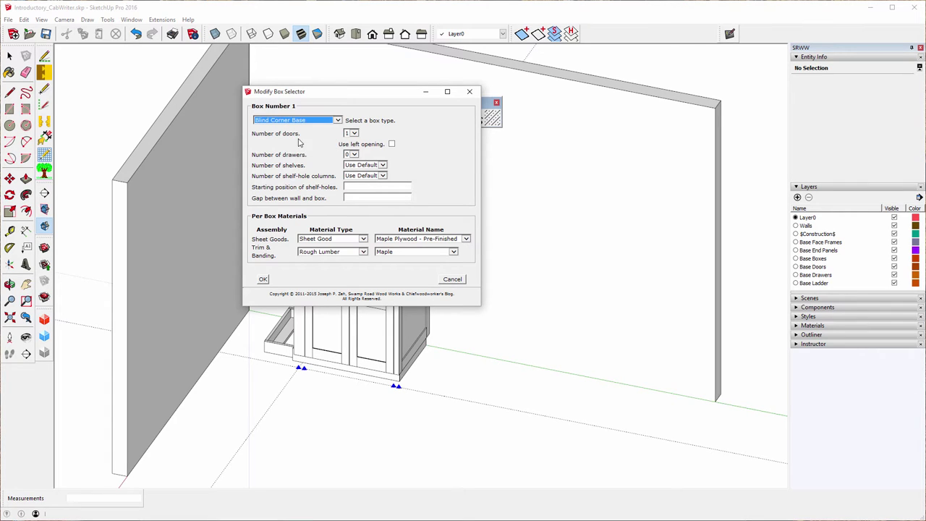
left_click(354, 133)
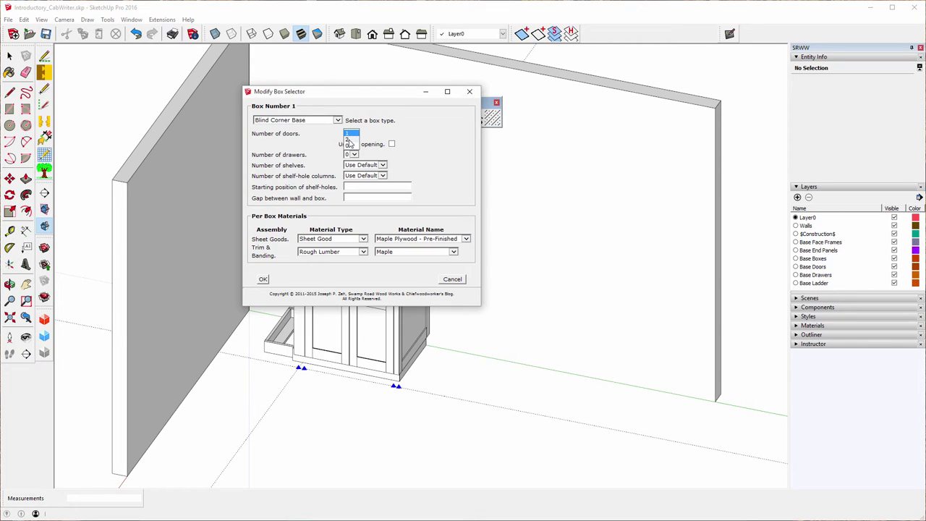
left_click(348, 139)
left_click(353, 155)
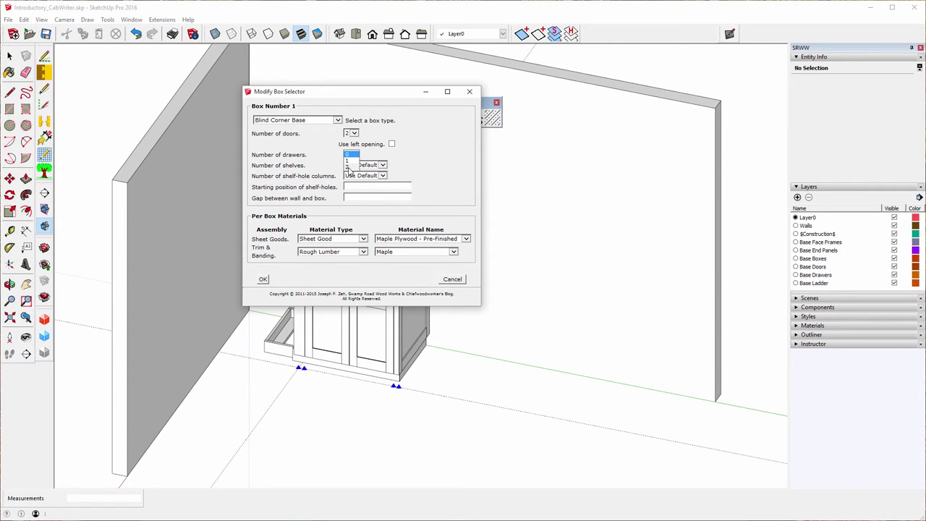
left_click(349, 168)
left_click(264, 280)
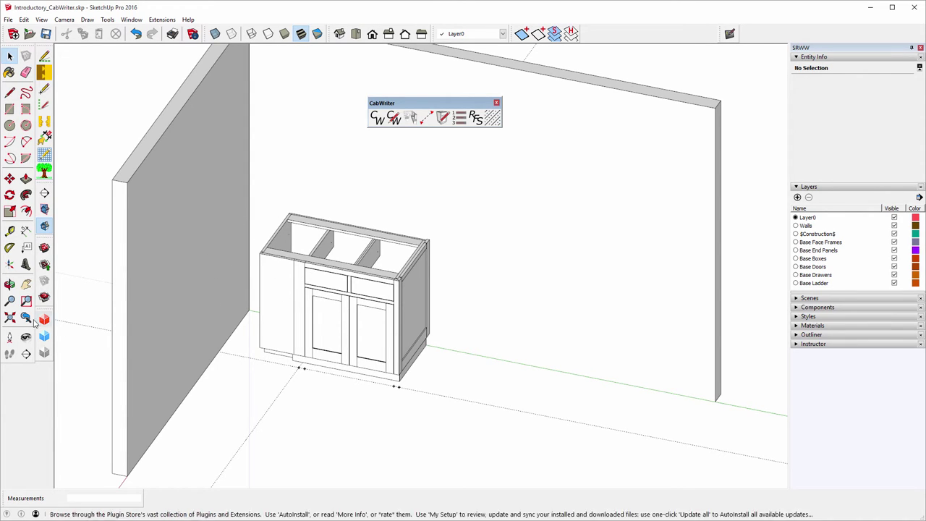
- Hide the Base Doors layer and inspect the cabinet's shelves and interior from above and below
left_click(11, 287)
left_click_drag(497, 268, 476, 262)
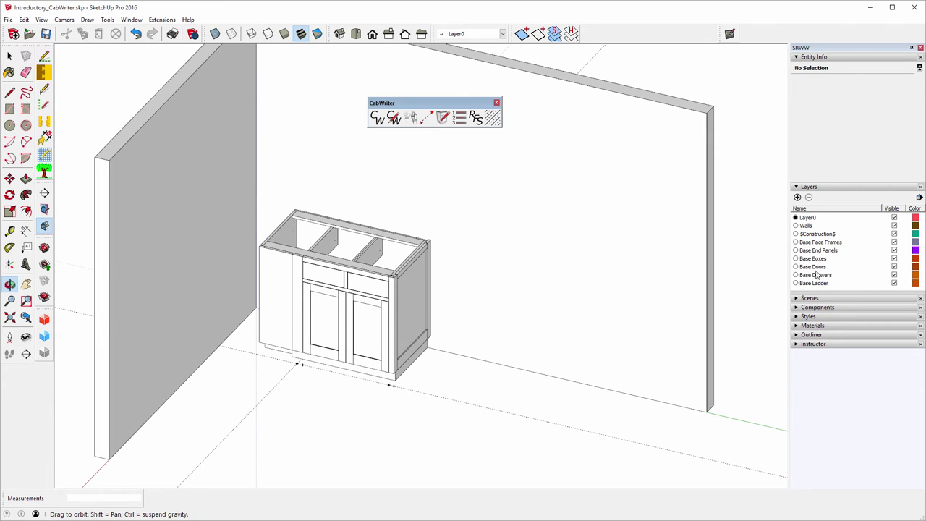
left_click(894, 267)
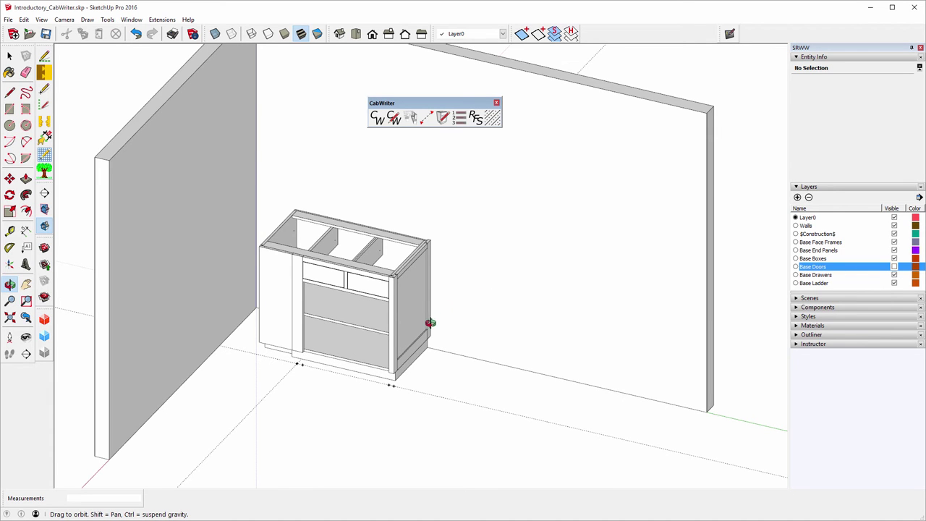
left_click_drag(495, 316, 384, 262)
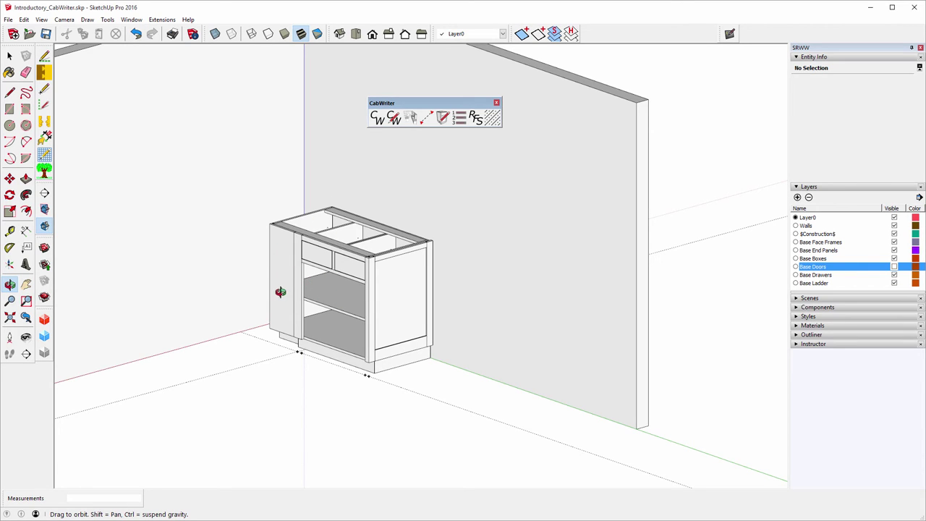
left_click_drag(365, 304, 405, 116)
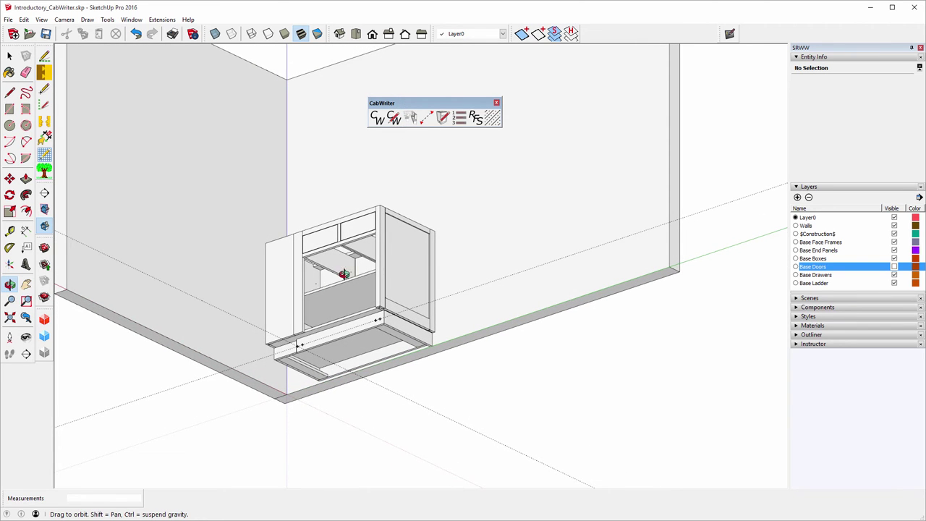
key("F3")
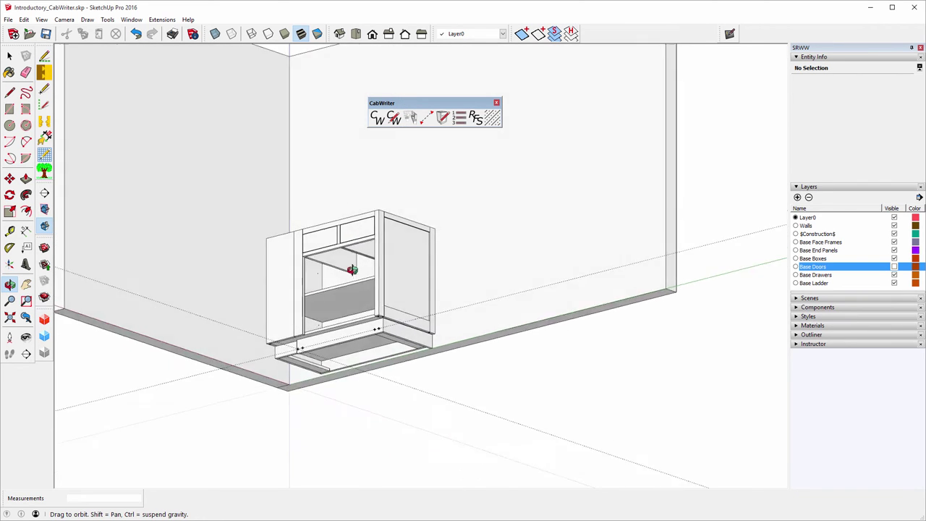
key("F2")
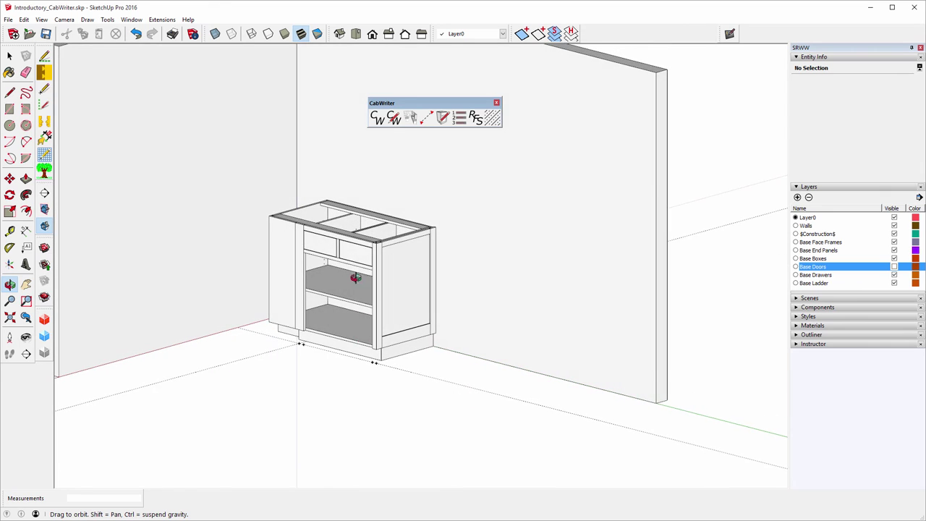
left_click_drag(327, 255, 327, 292)
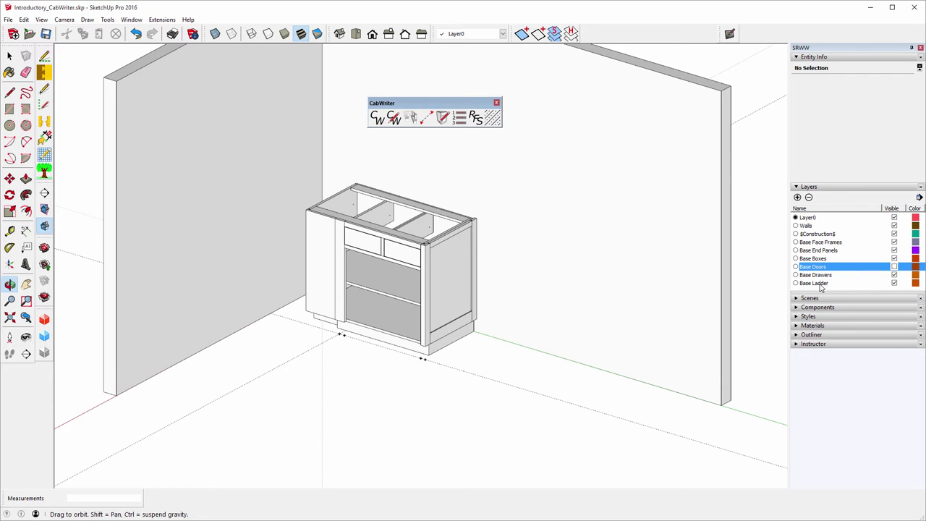
- Hide the Walls layer and examine the cabinet from its blind end and front
left_click(895, 226)
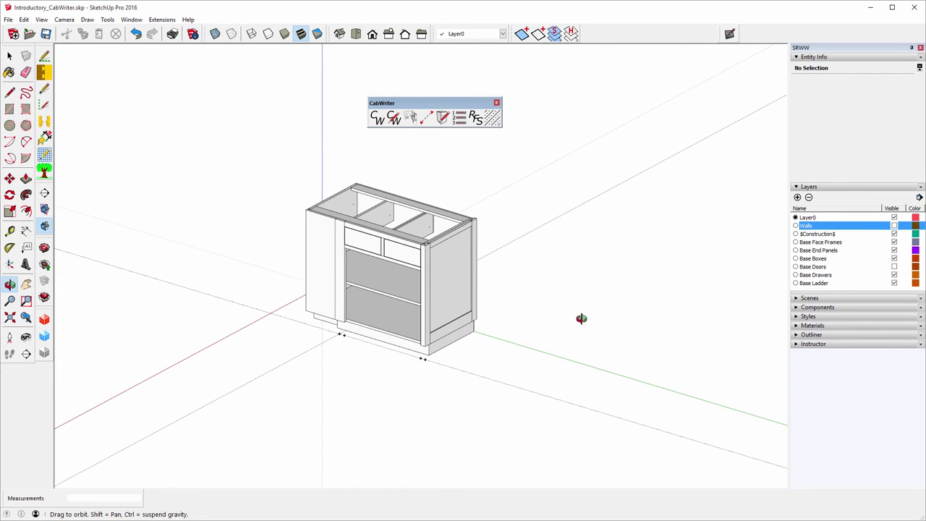
left_click_drag(308, 379, 724, 217)
scroll(330, 229, "up", 3)
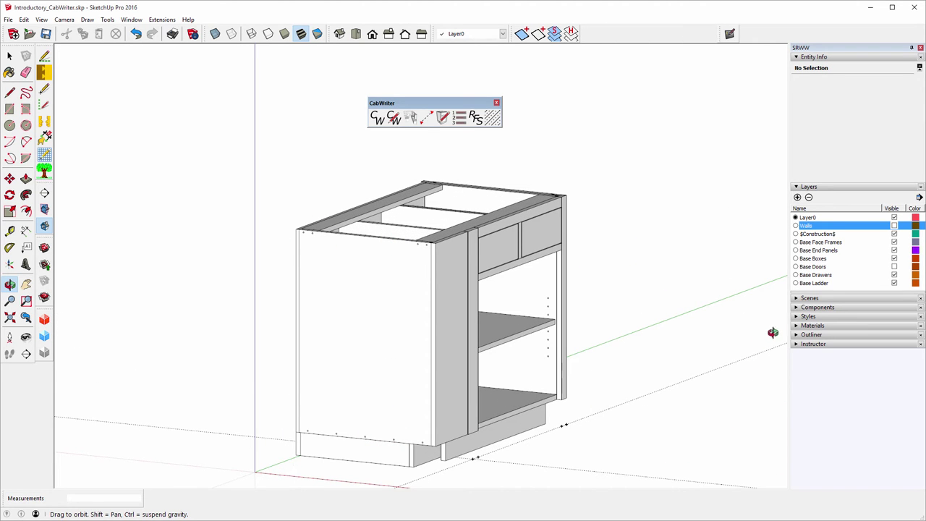
left_click_drag(728, 289, 250, 377)
scroll(251, 378, "down", 2)
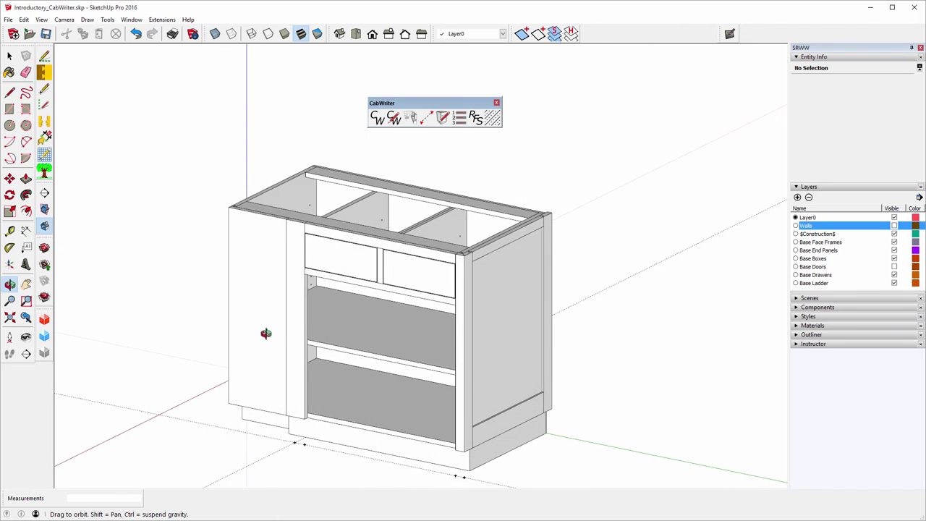
scroll(317, 310, "down", 3)
left_click_drag(520, 323, 477, 389)
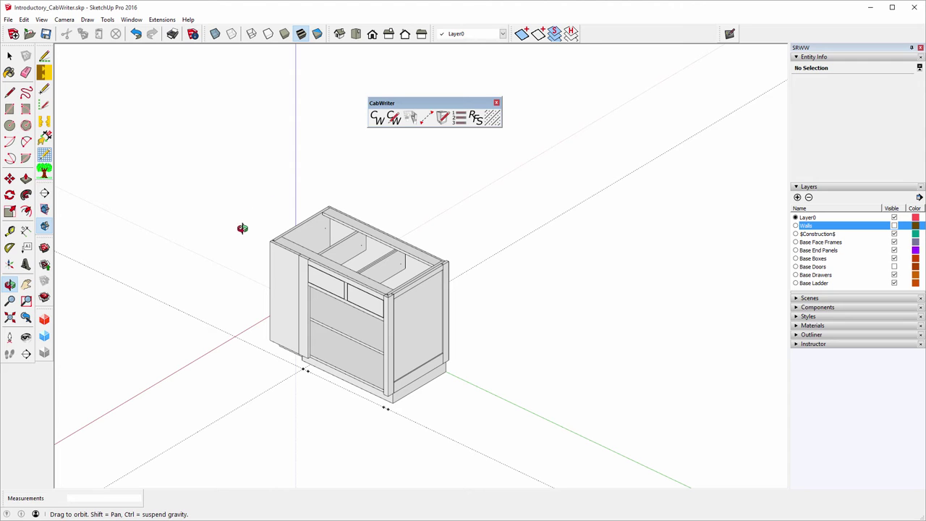
left_click(24, 20)
mouse_move(83, 243)
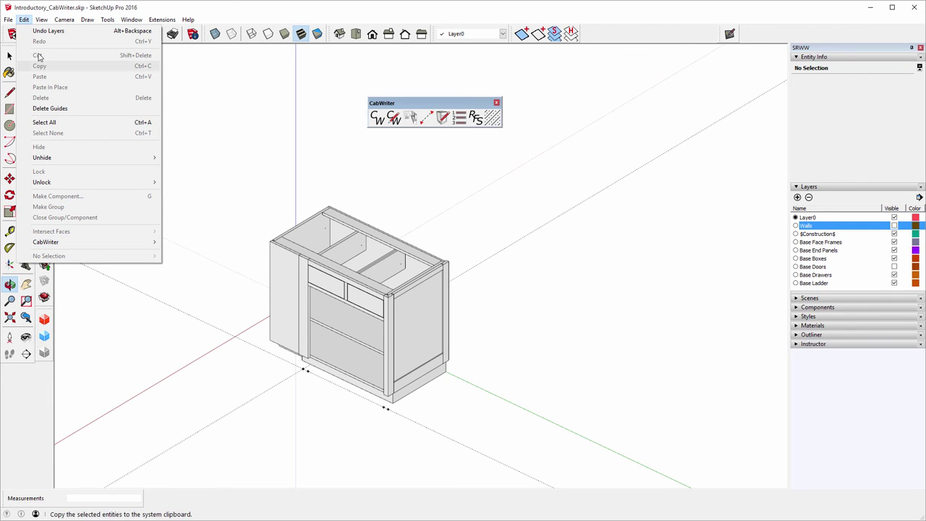
mouse_move(14, 20)
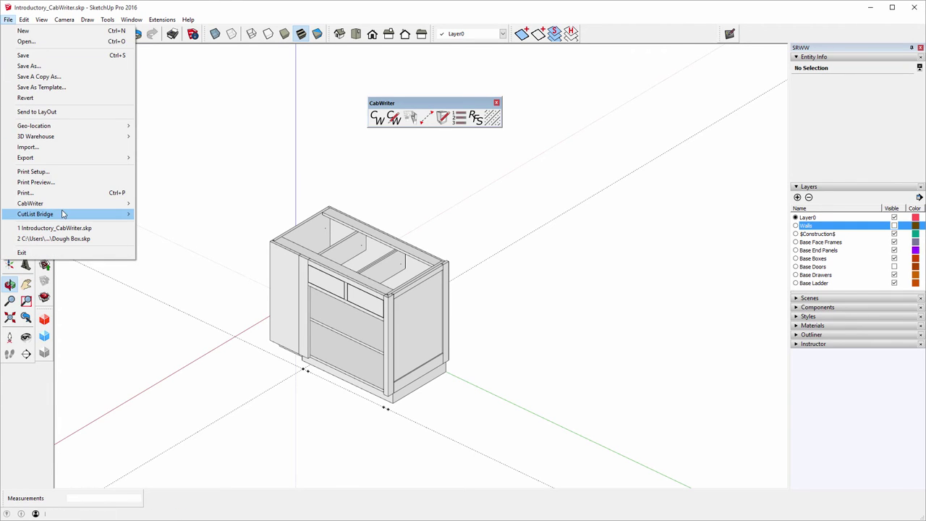
mouse_move(64, 210)
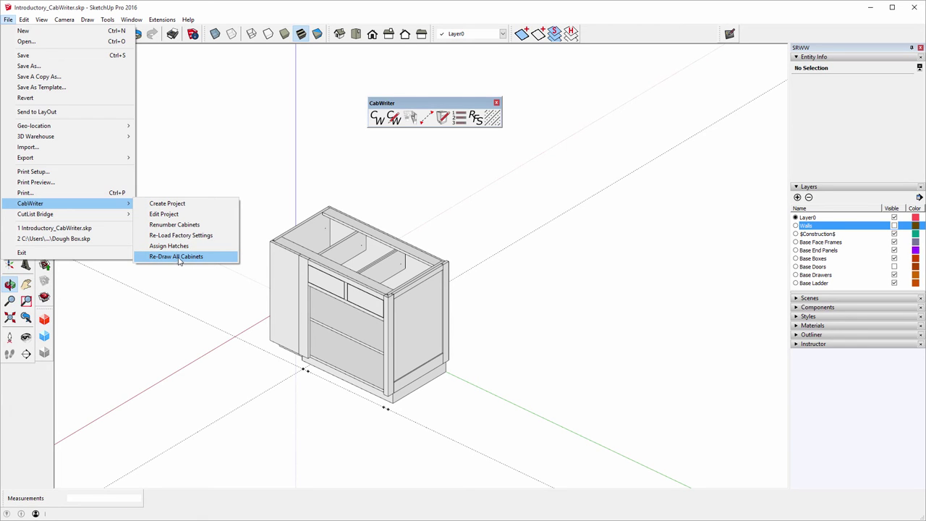
left_click(311, 134)
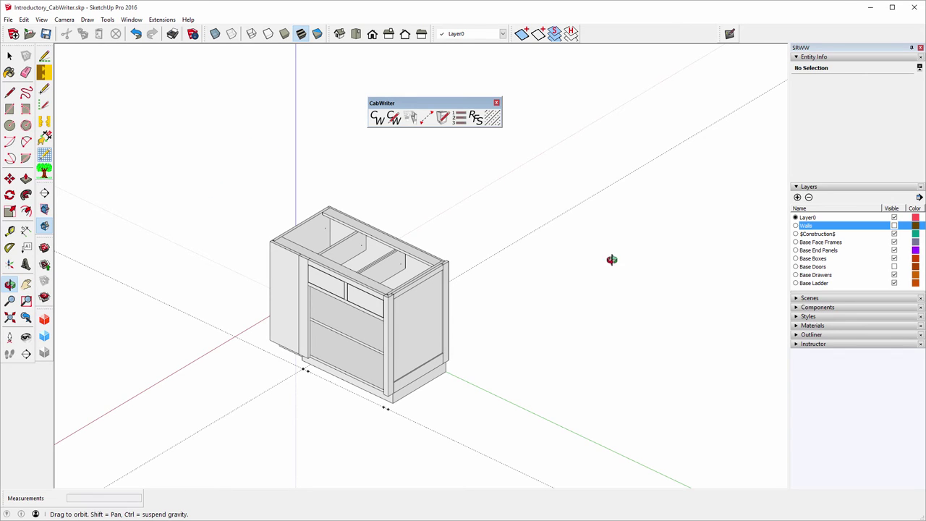
- Place a horizontal section plane at floor level beside the cabinet
left_click(10, 56)
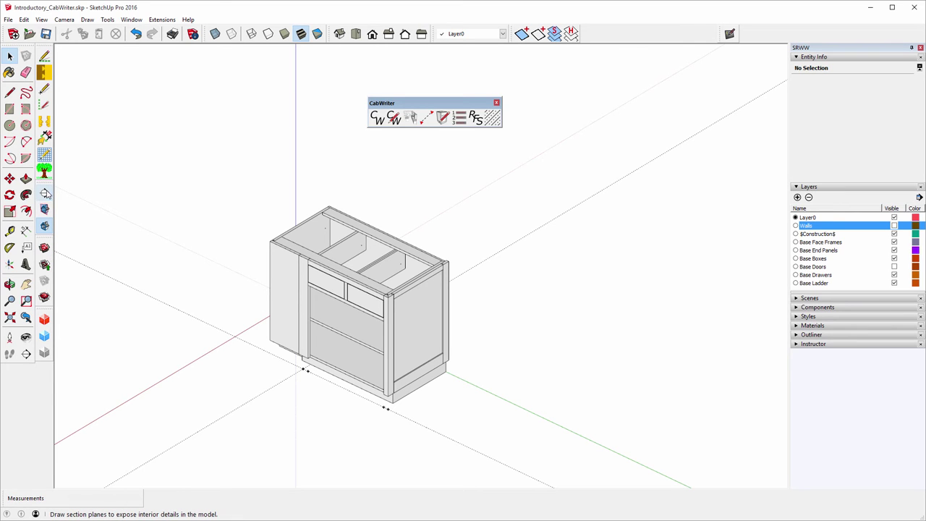
left_click(45, 194)
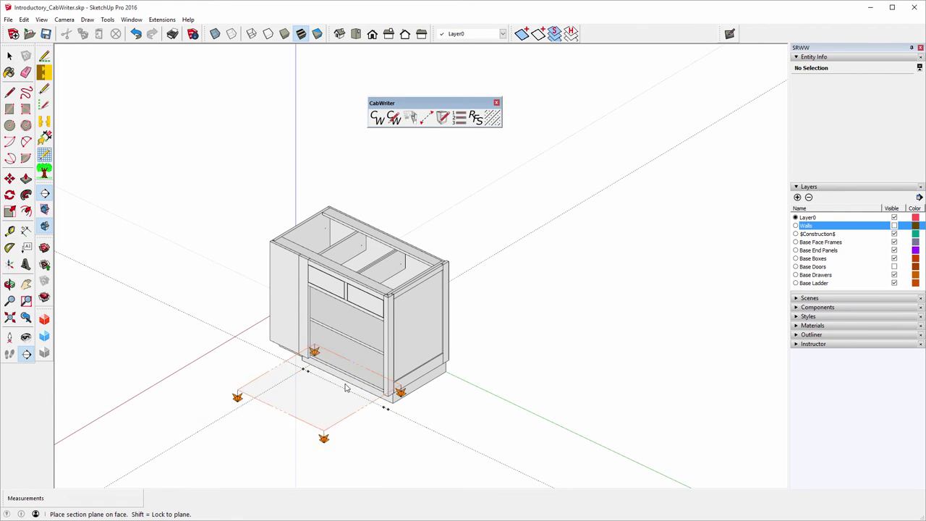
left_click(441, 418)
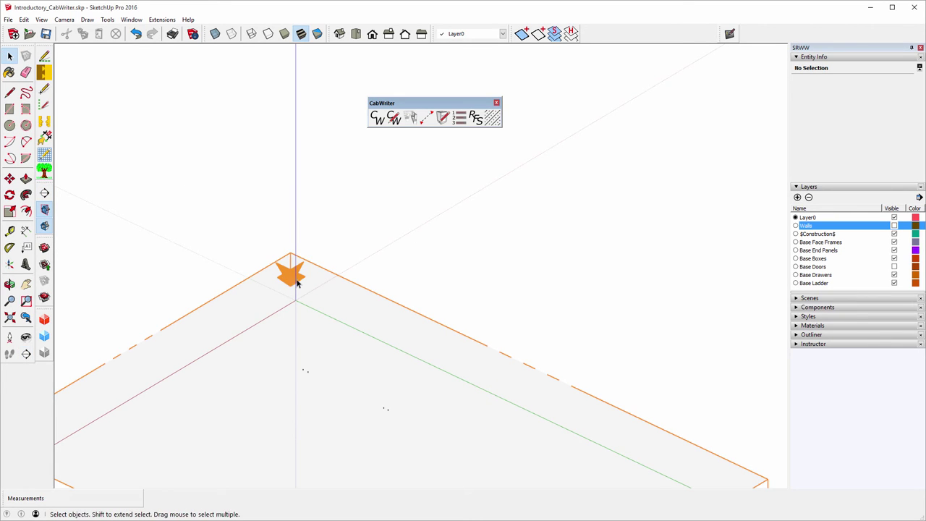
- Move the section plane vertically so it cuts through the cabinet box below the drawers, and examine the cut edges
left_click(315, 267)
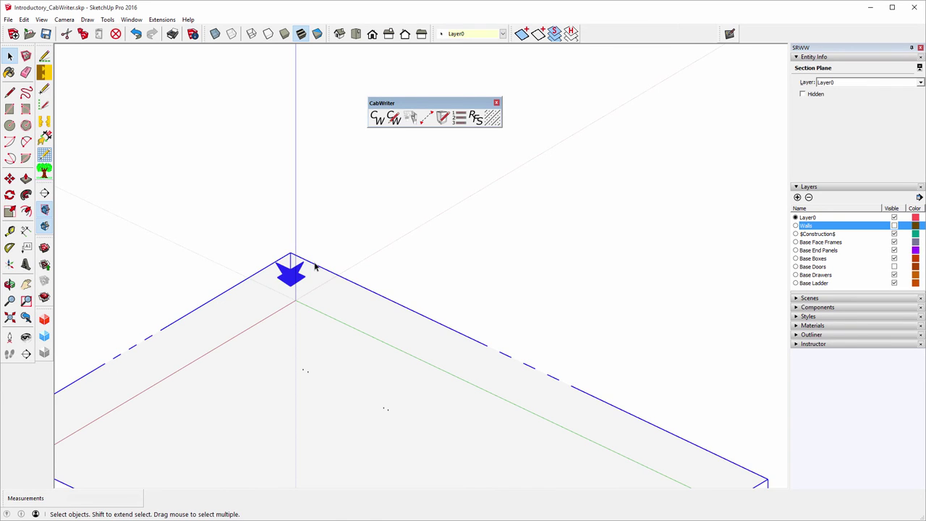
scroll(315, 267, "down", 6)
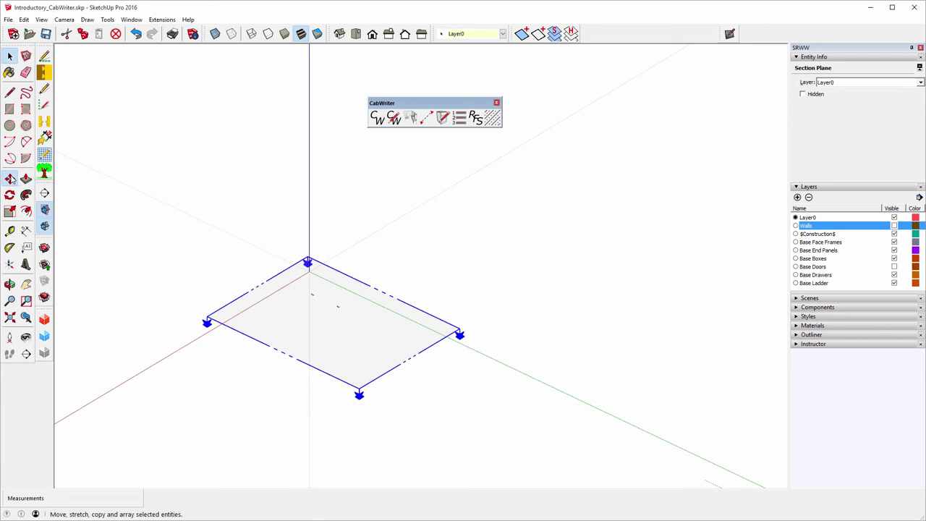
left_click(9, 178)
left_click(345, 274)
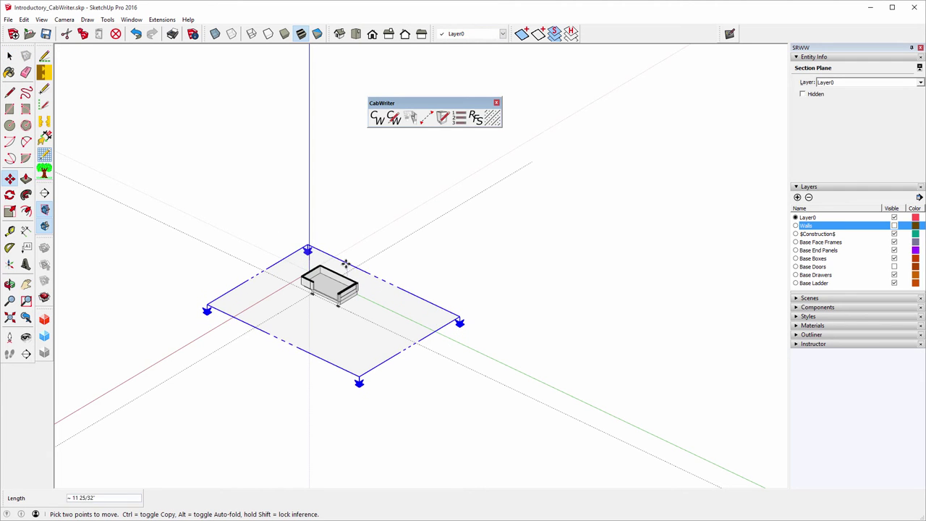
left_click(325, 301)
scroll(323, 312, "up", 5)
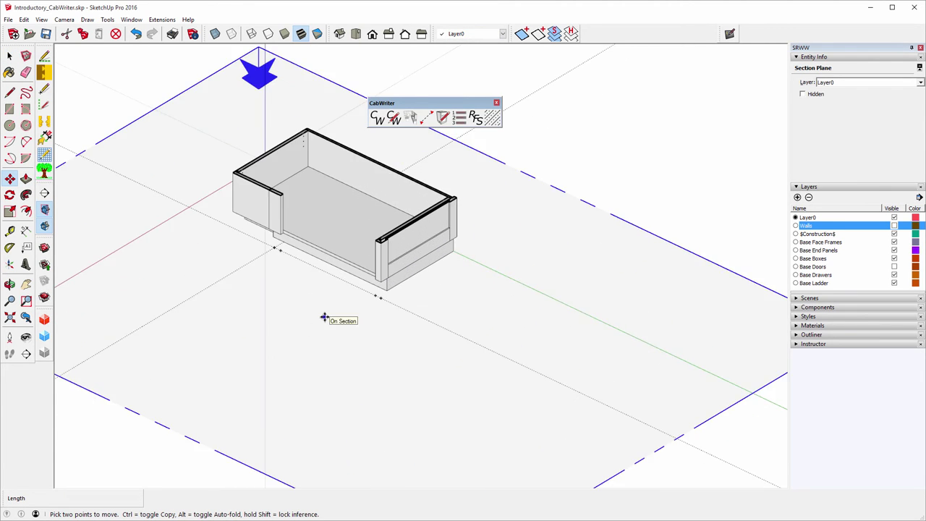
scroll(275, 356, "down", 3)
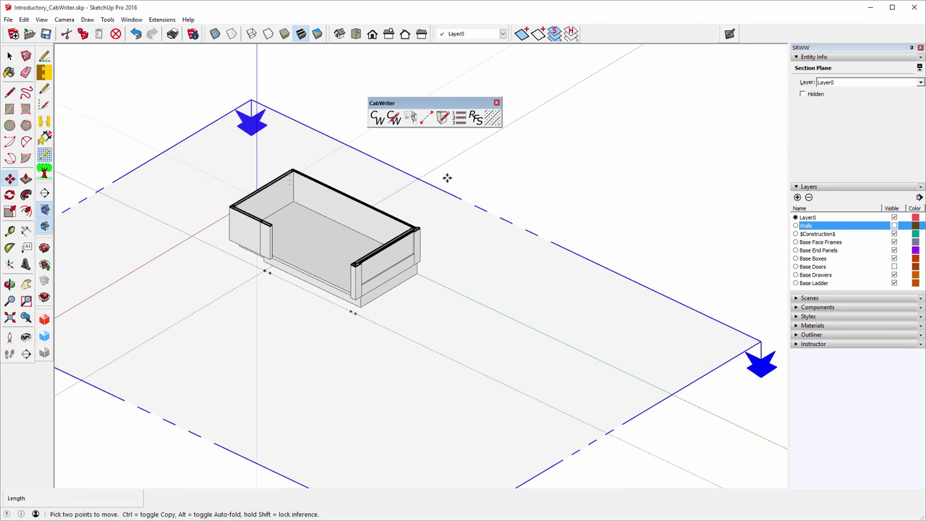
left_click(435, 187)
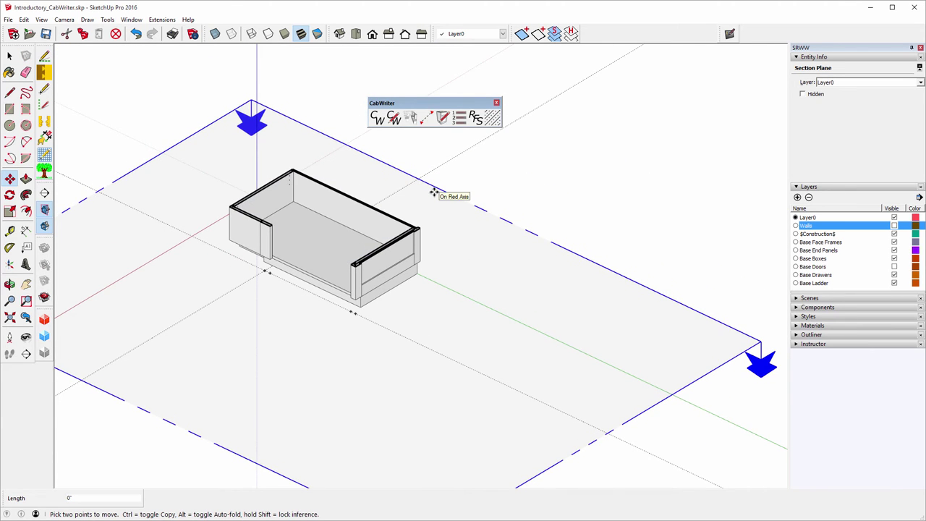
scroll(293, 172, "up", 2)
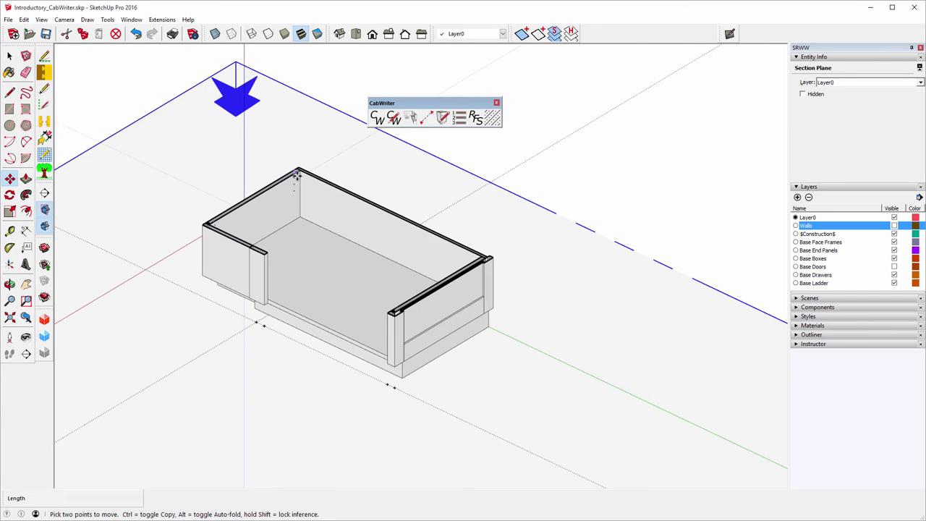
scroll(295, 178, "up", 5)
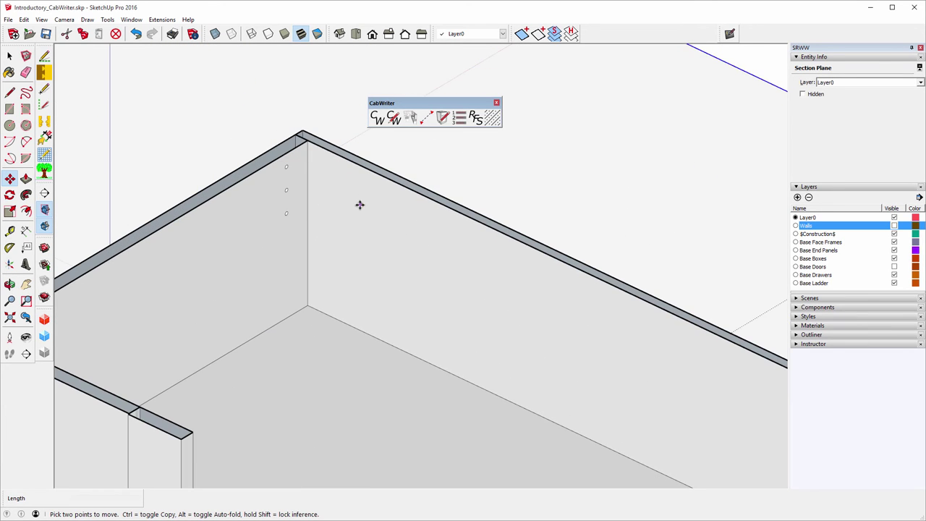
- Create a CabWriter section from the section plane, named Plan View A
left_click(86, 21)
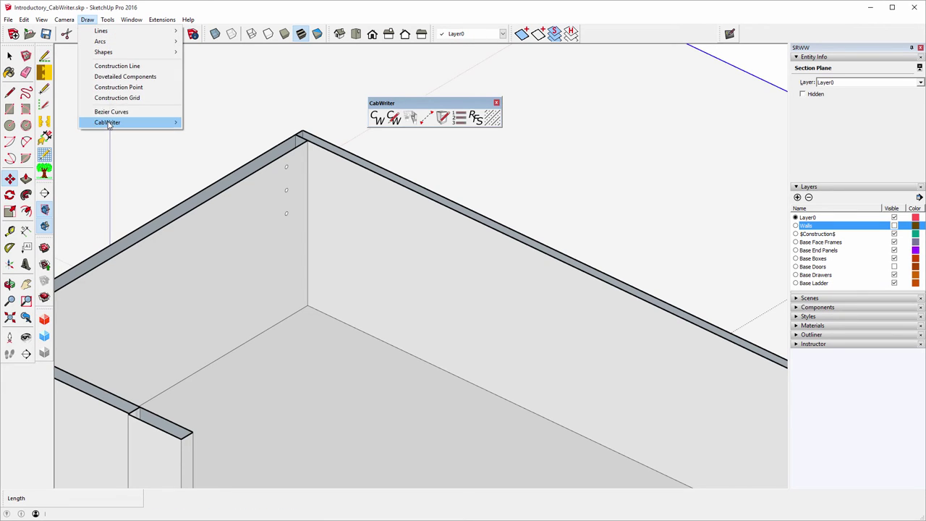
mouse_move(149, 123)
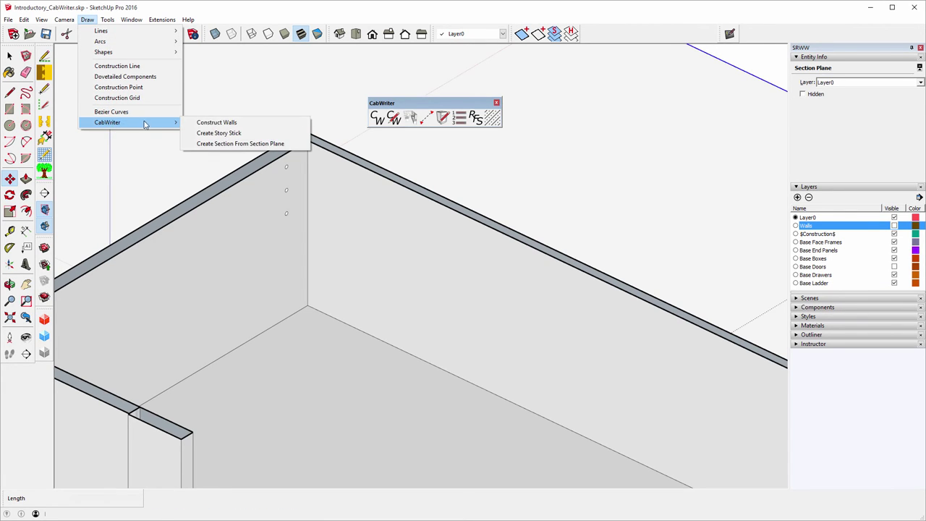
left_click(231, 144)
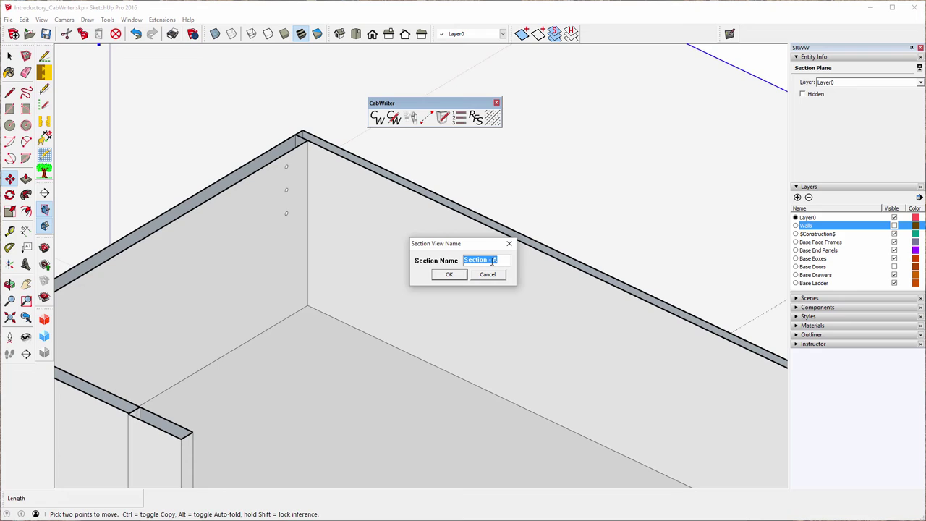
left_click(495, 260)
left_click_drag(495, 260, 441, 259)
type("Plan View")
left_click(449, 274)
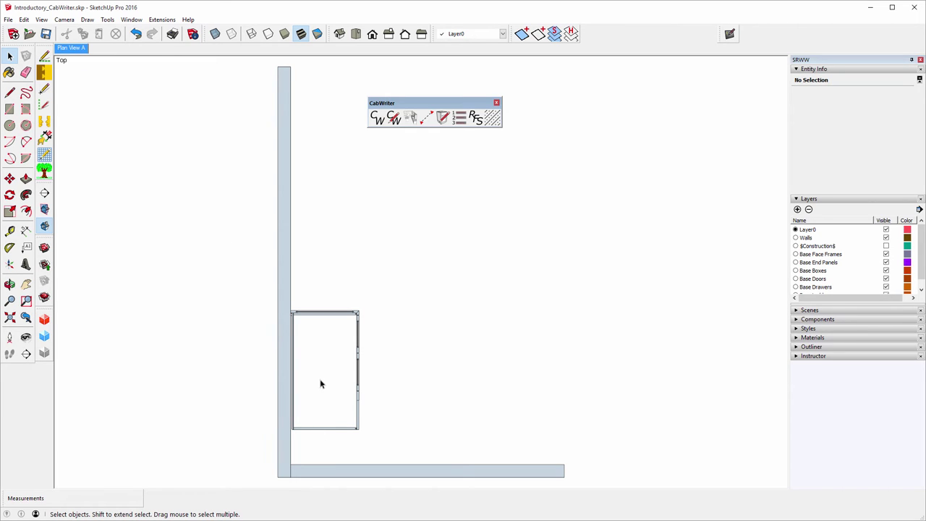
- Hide the Z - Plan View A layer and orbit from the plan to a 3D view of the cabinet and walls
key("o")
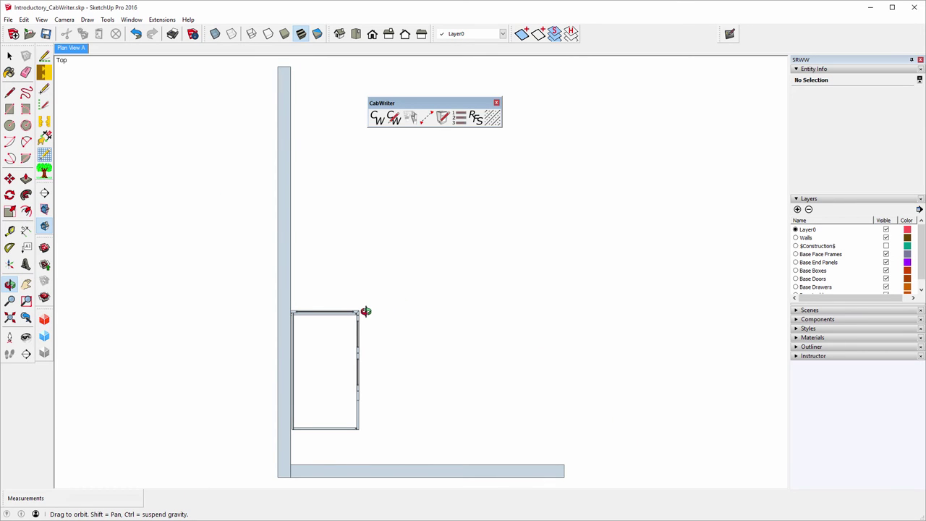
left_click_drag(366, 311, 506, 388)
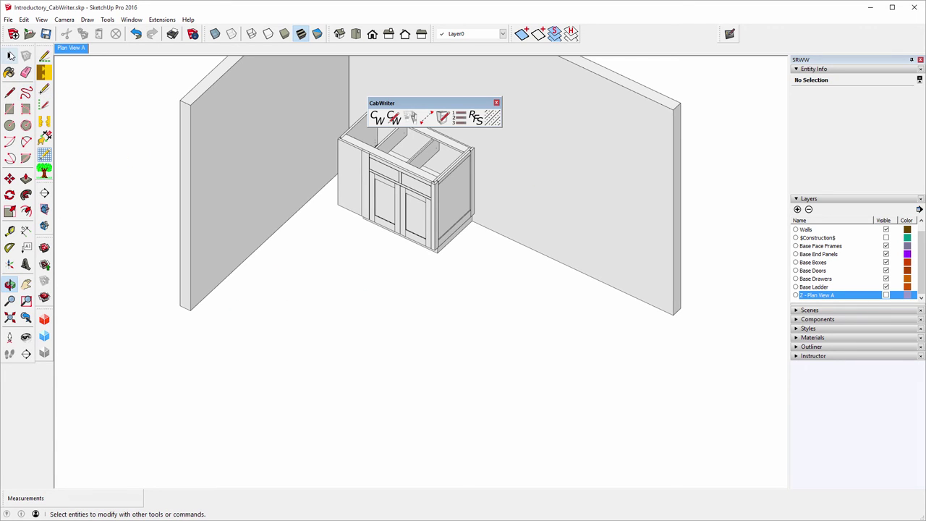
left_click(10, 56)
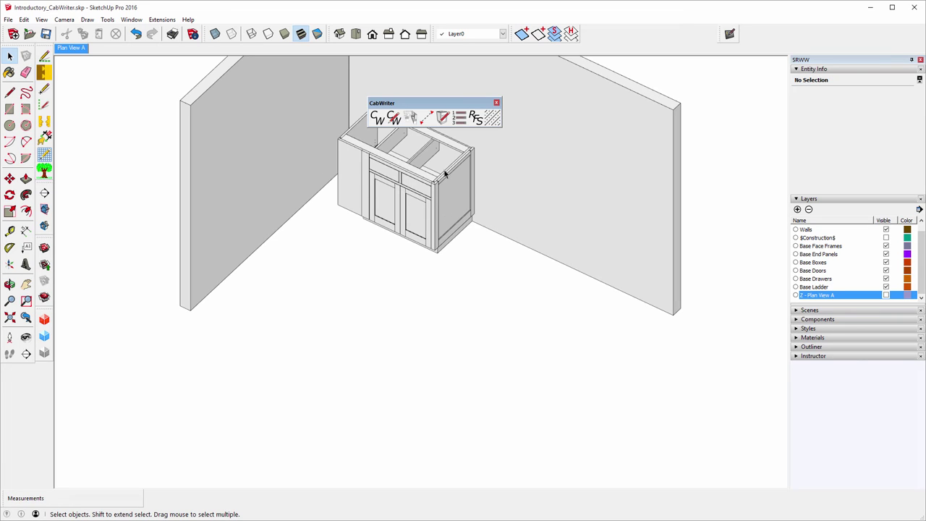
- Select the whole cabinet from its left drawer front with CabWriter's Select Cabinet command
left_click(385, 177)
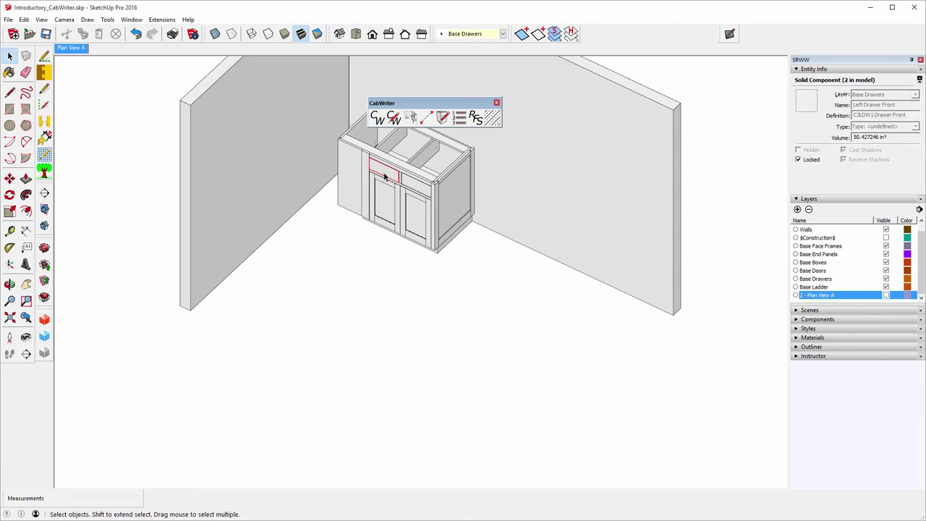
right_click(385, 177)
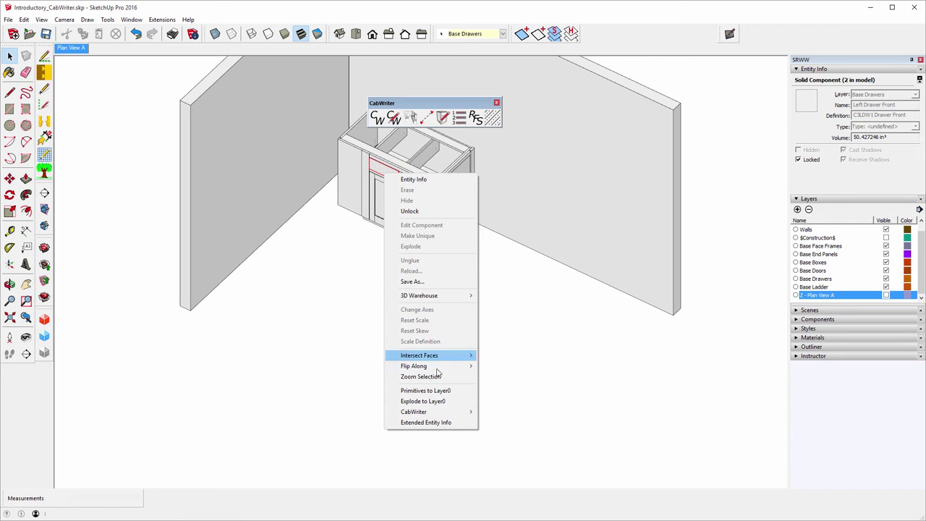
mouse_move(439, 369)
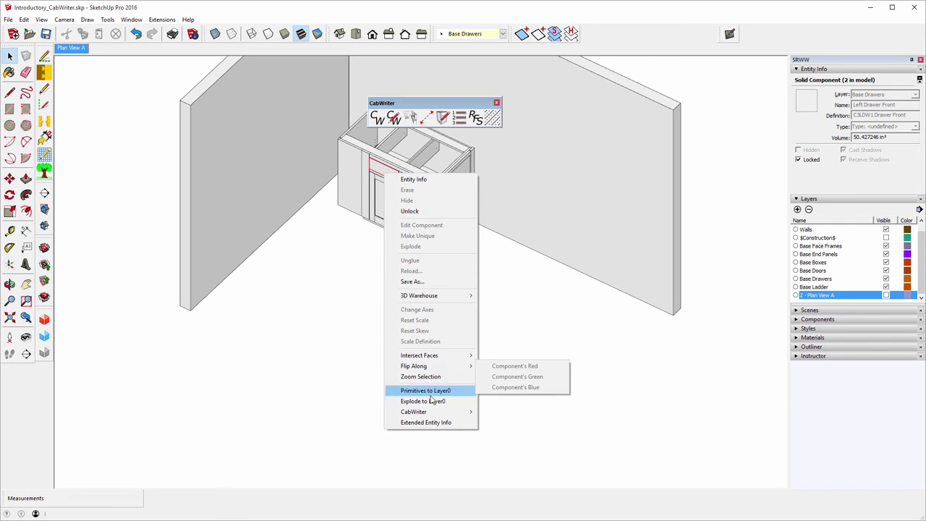
mouse_move(438, 412)
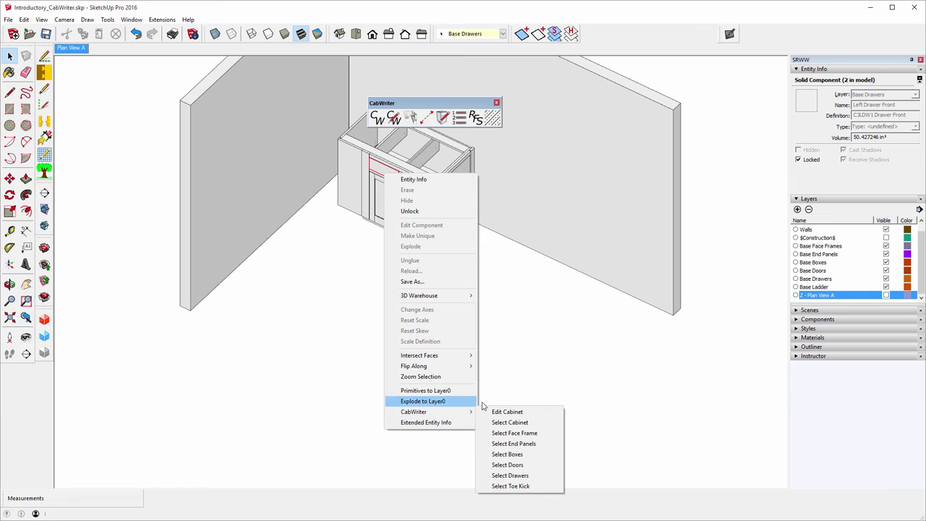
left_click(521, 424)
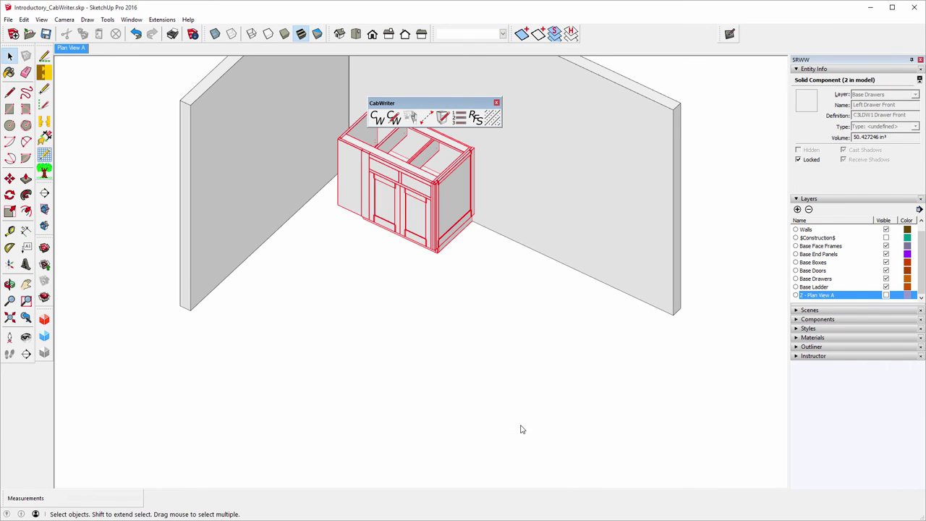
- Unlock the cabinet's Blind Front component and clear the selection
left_click(351, 184)
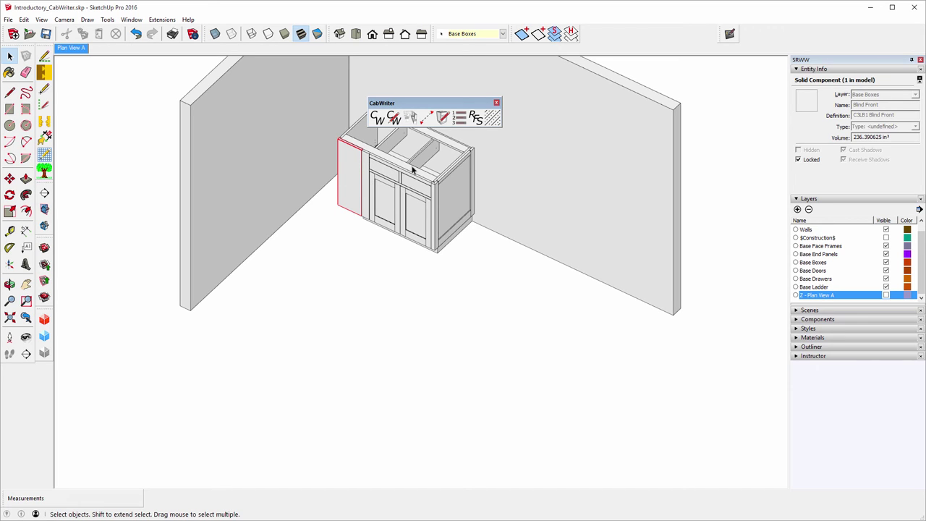
right_click(348, 170)
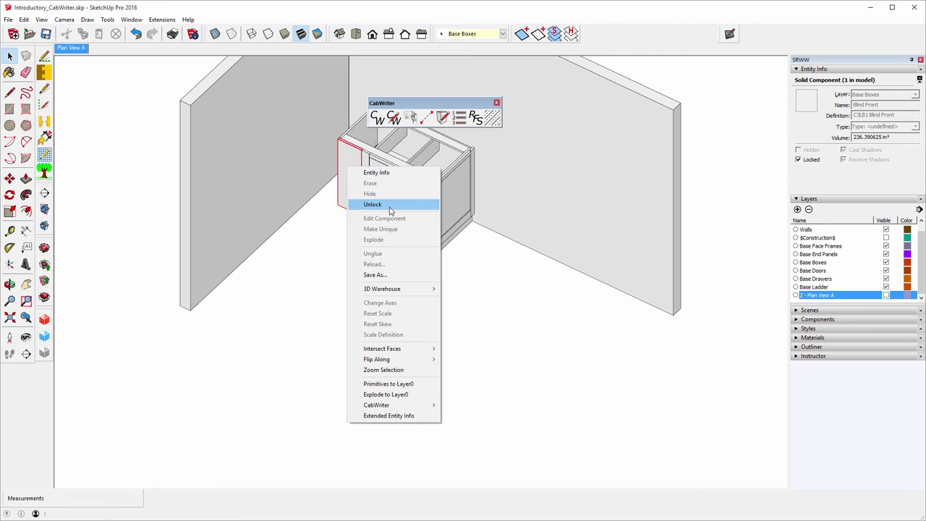
left_click(391, 205)
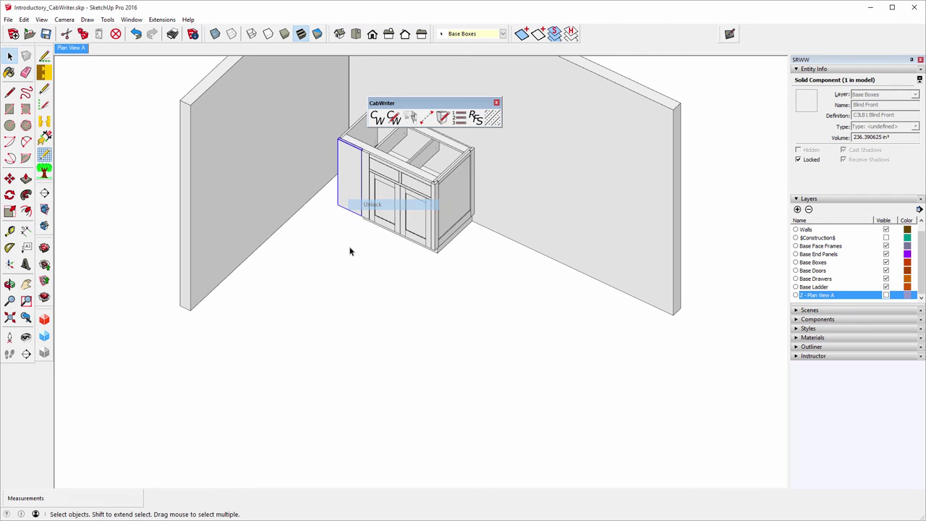
left_click(393, 317)
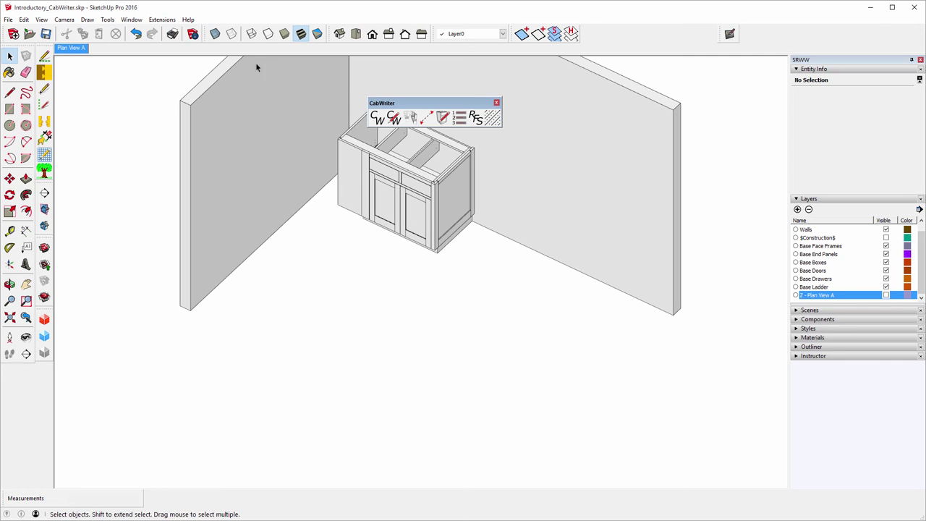
- Open Extended Entity Info and check the attributes of the right end panel's bottom rail and the left drawer front
left_click(131, 20)
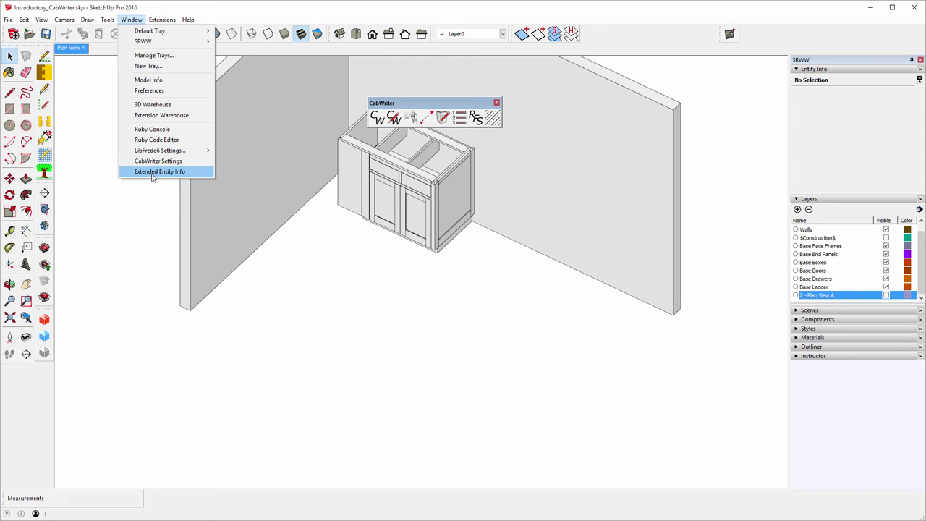
left_click(152, 173)
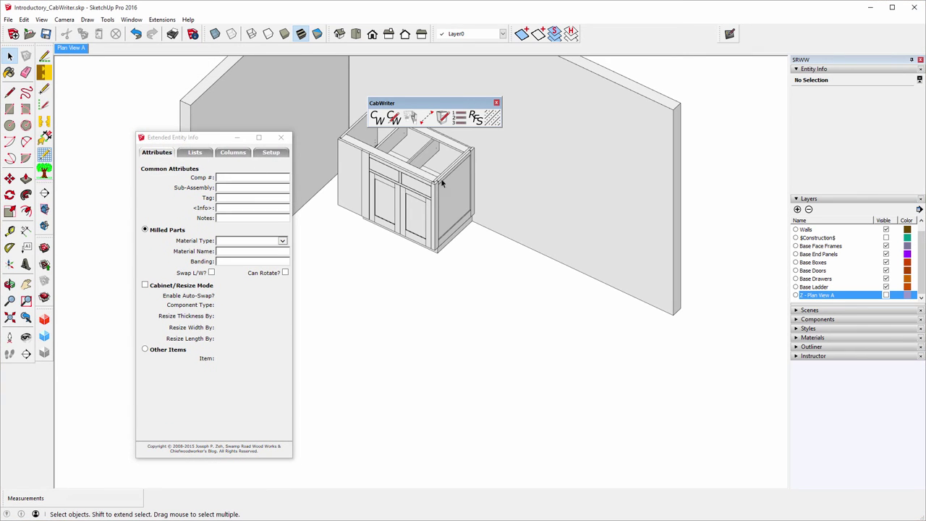
left_click(453, 237)
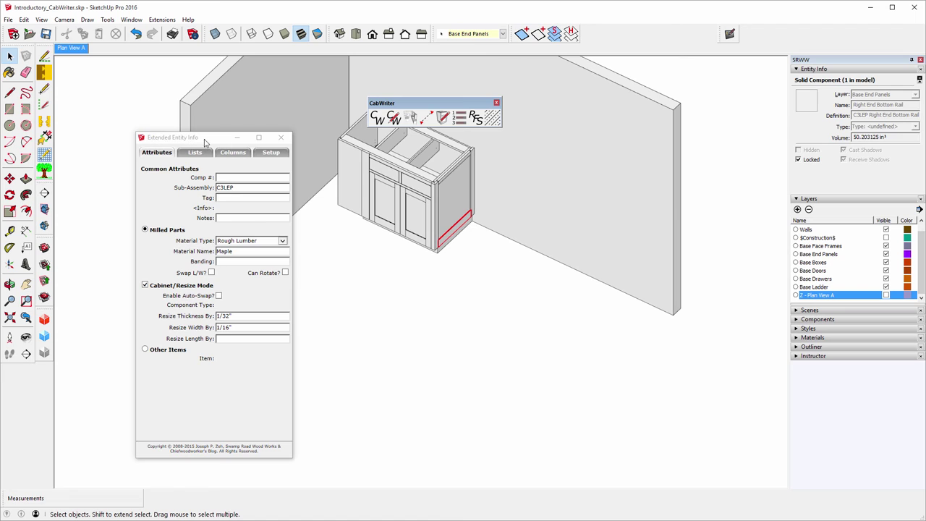
left_click(394, 174)
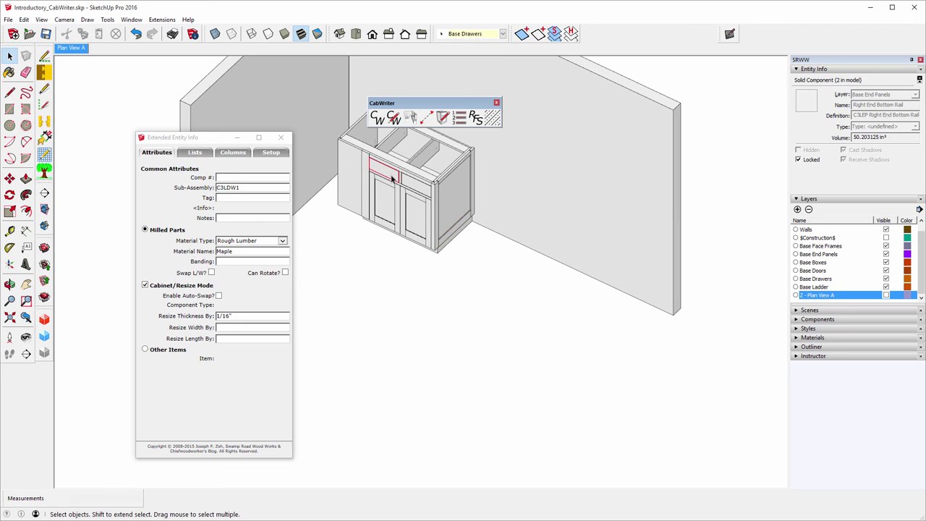
- Check the extended attributes of the cabinet box's left side and back
left_click(362, 136)
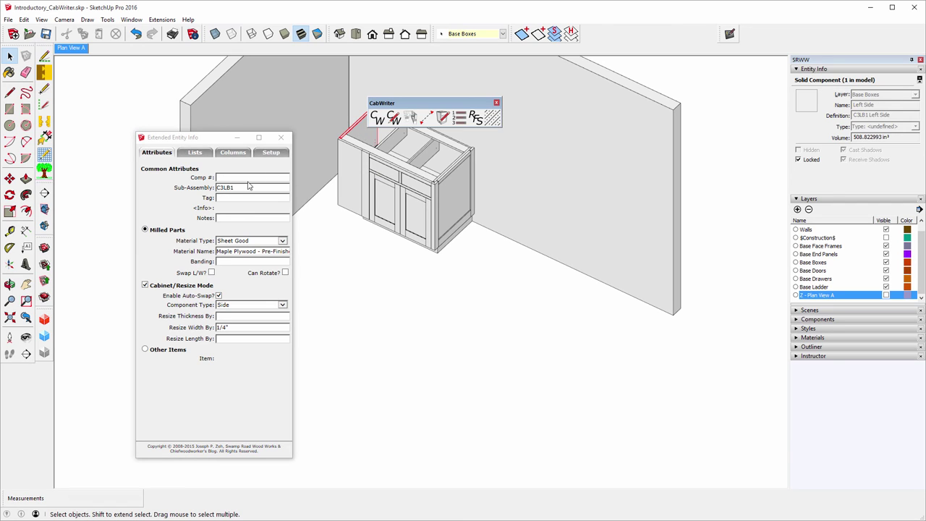
left_click(439, 156)
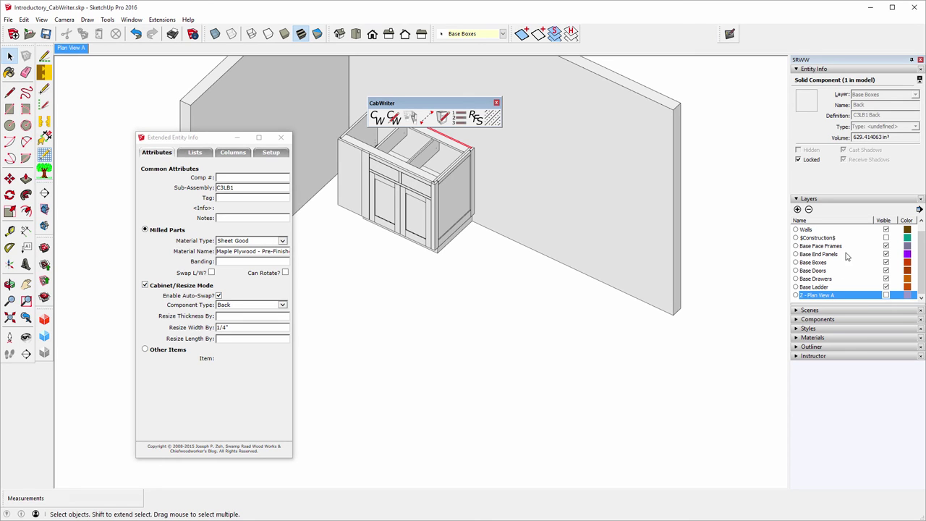
- Hide the Walls layer, then export all of the cabinet's parts to CutList Plus fx with CutList Bridge
left_click(886, 229)
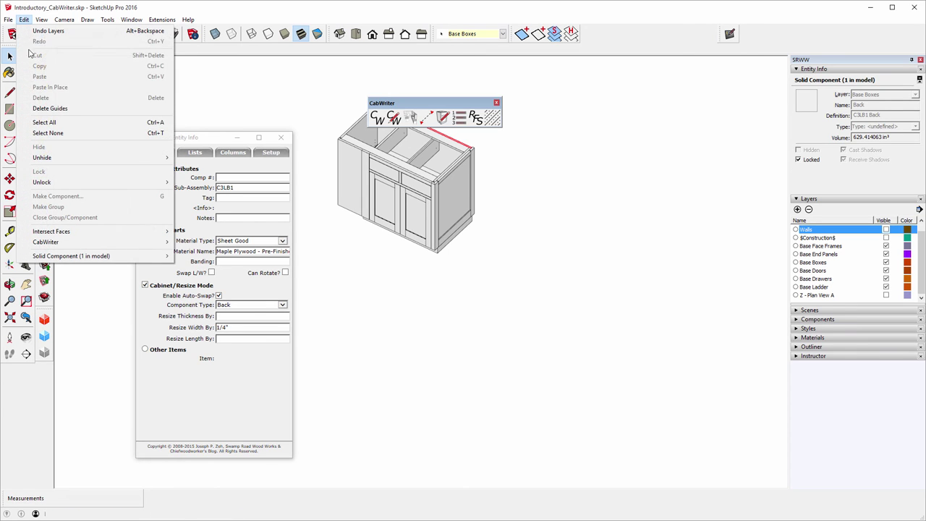
left_click(53, 123)
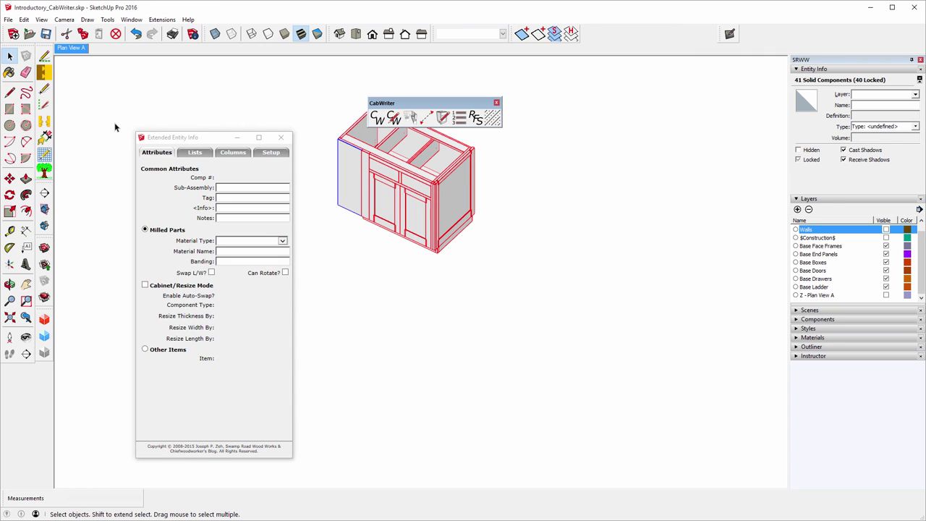
left_click(8, 20)
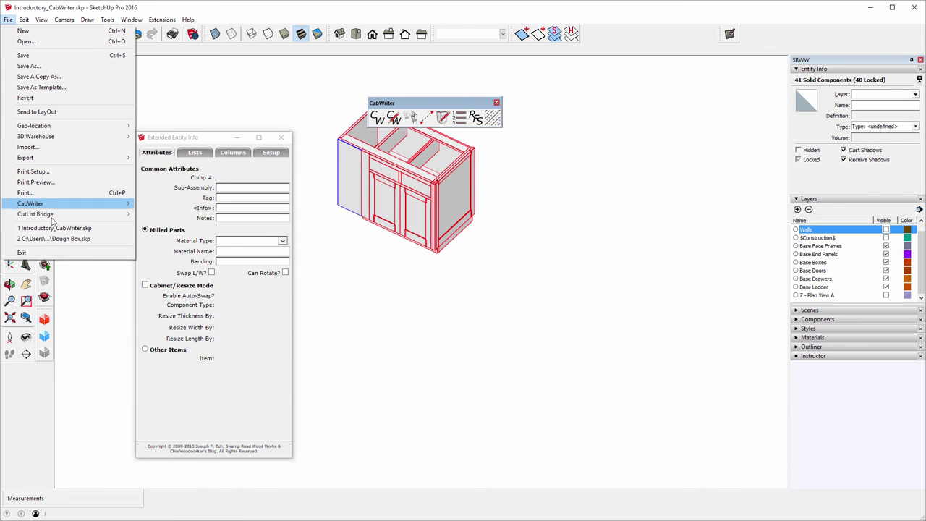
mouse_move(54, 217)
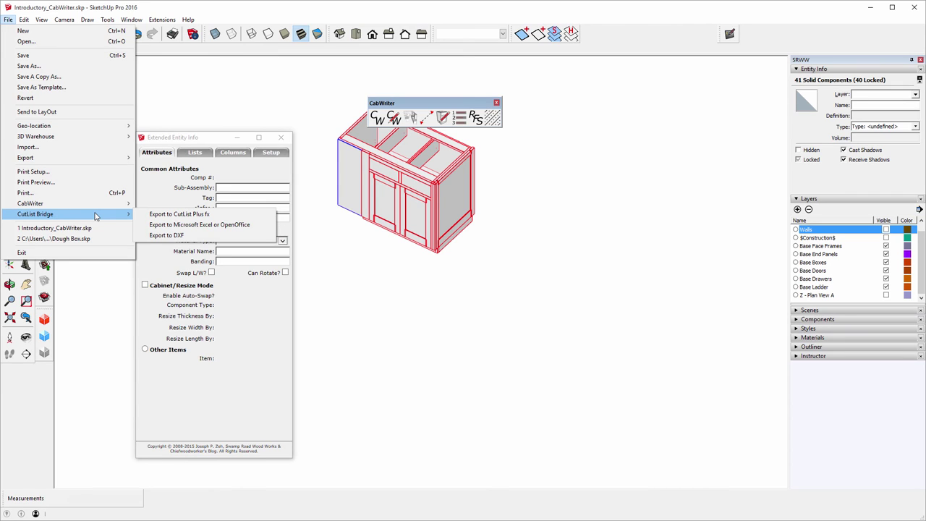
left_click(166, 215)
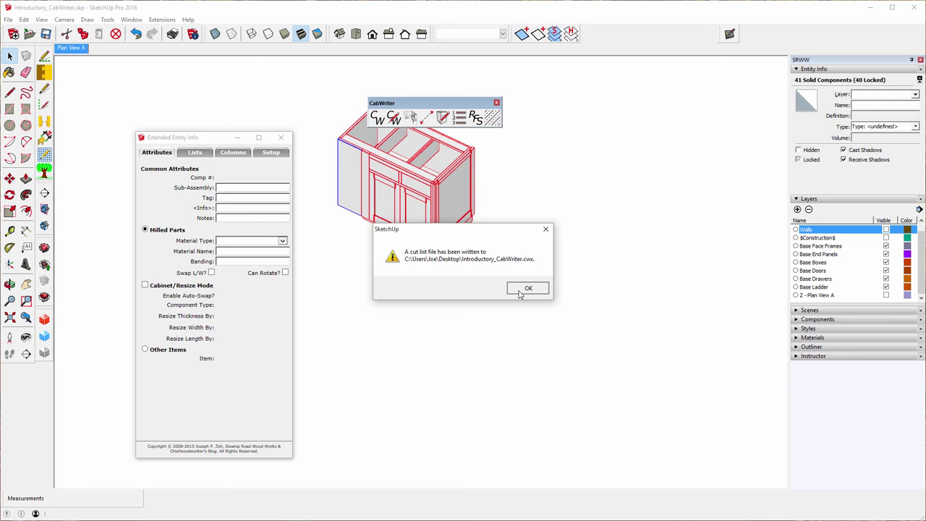
left_click(520, 290)
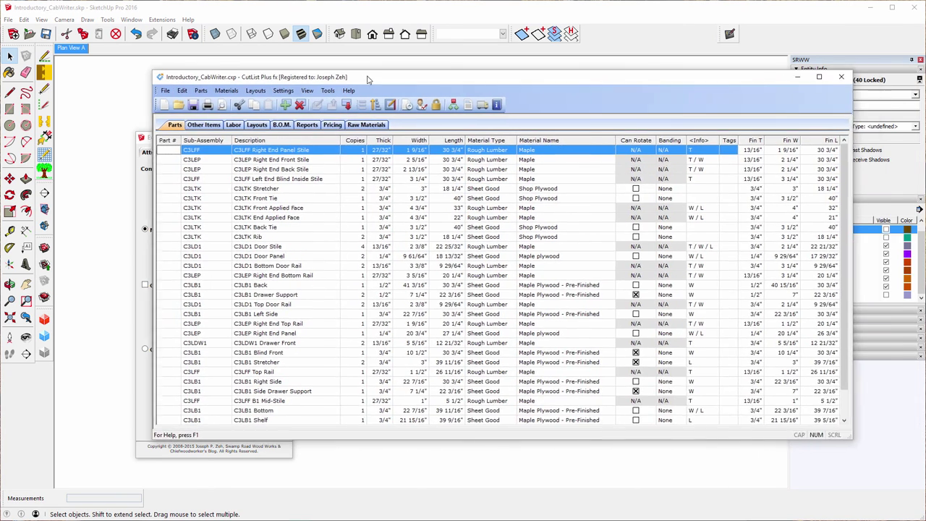
- Review the exported parts list in CutList Plus fx with its window enlarged, and close it without saving changes
left_click_drag(387, 79, 335, 81)
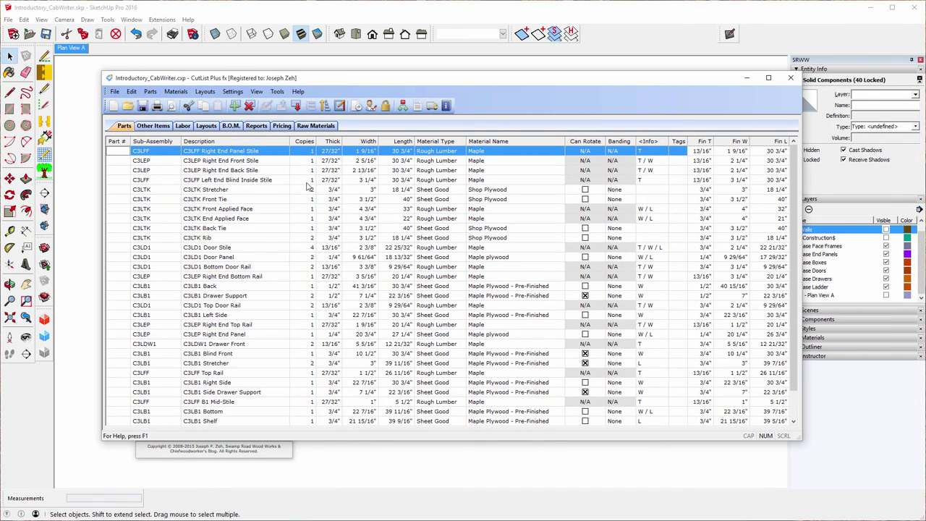
left_click_drag(337, 72, 344, 31)
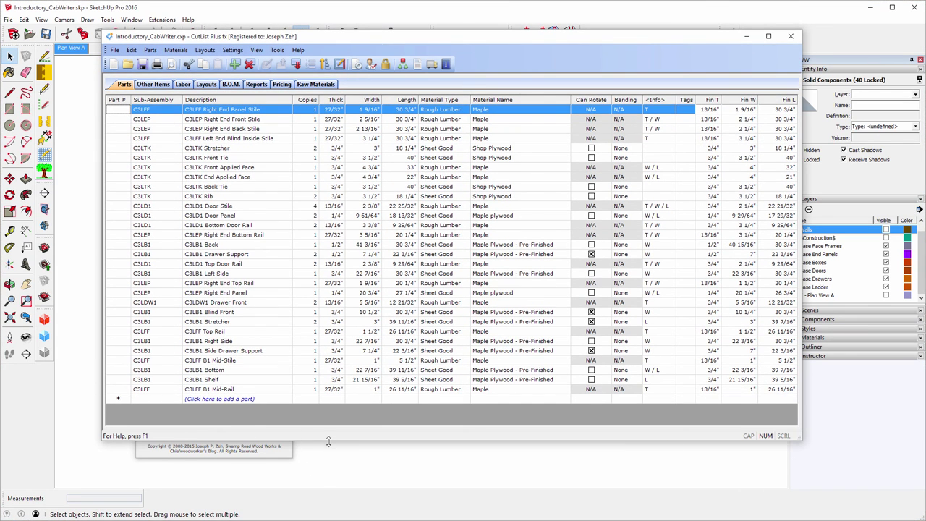
left_click_drag(327, 439, 326, 490)
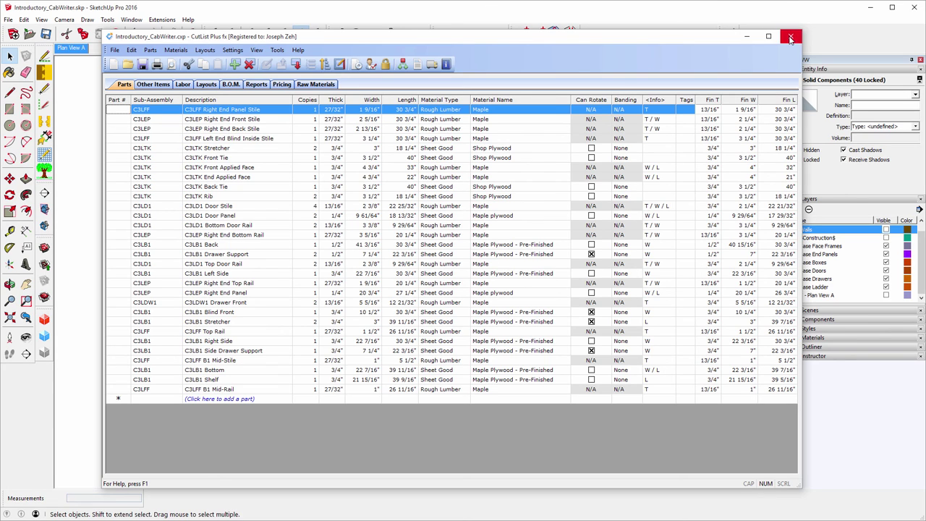
left_click(791, 38)
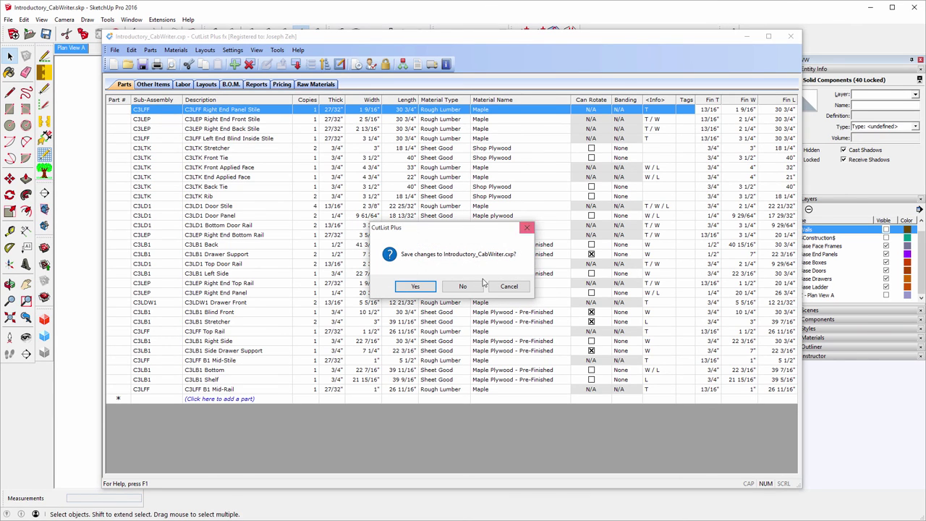
left_click(466, 287)
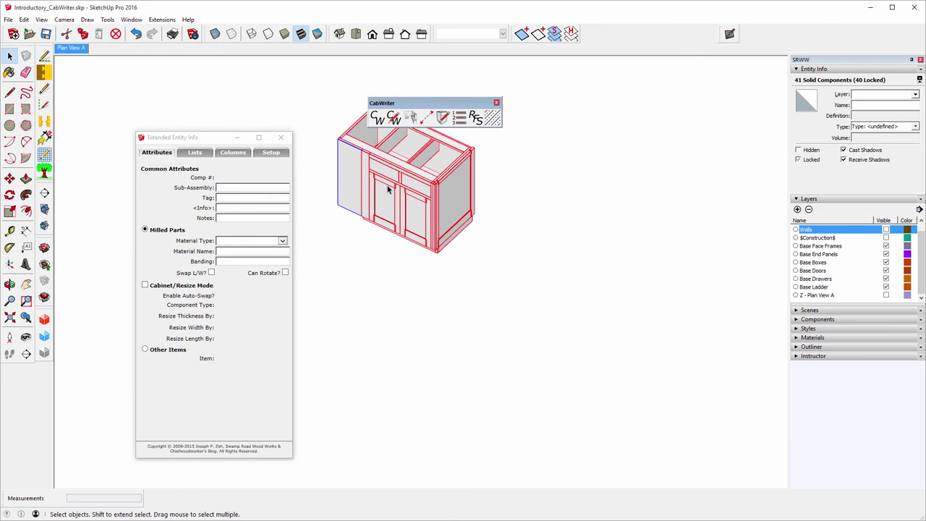
- Export the selected cabinet parts to DXF files with CutList Bridge
left_click(24, 20)
mouse_move(10, 21)
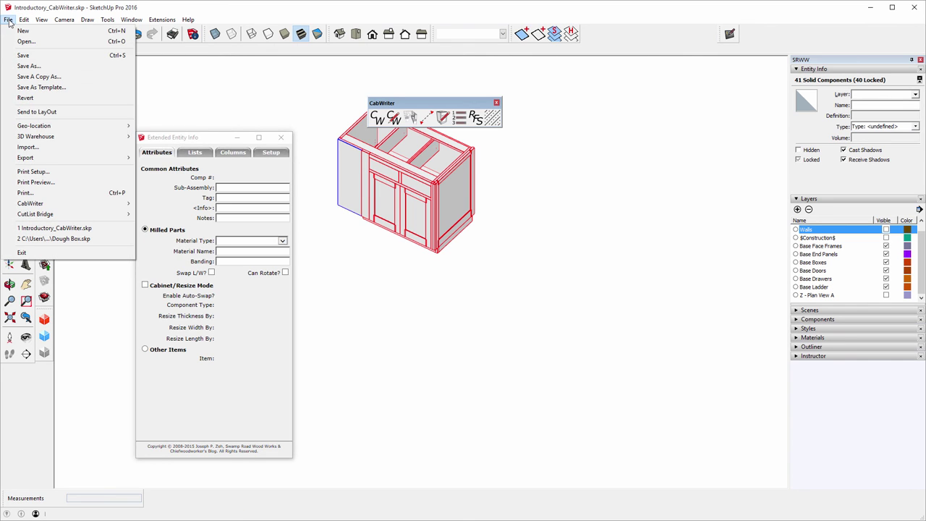
mouse_move(45, 218)
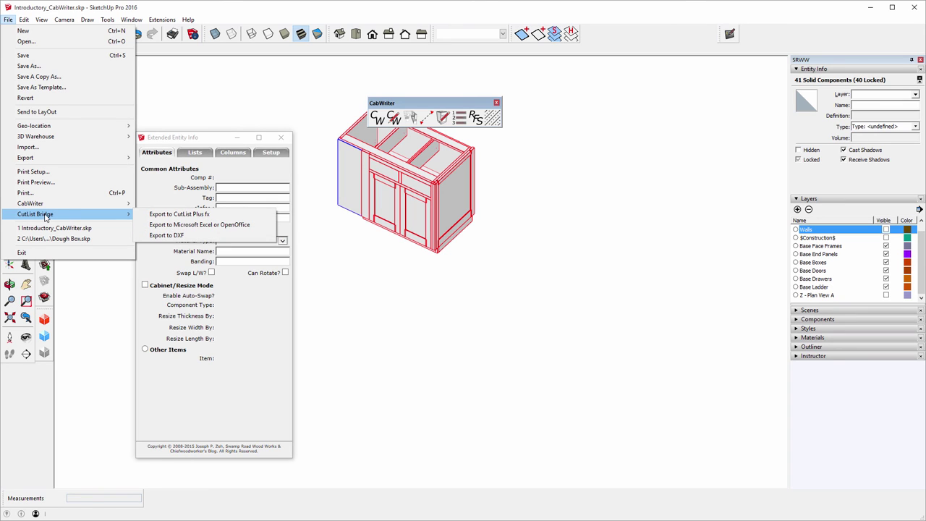
left_click(168, 235)
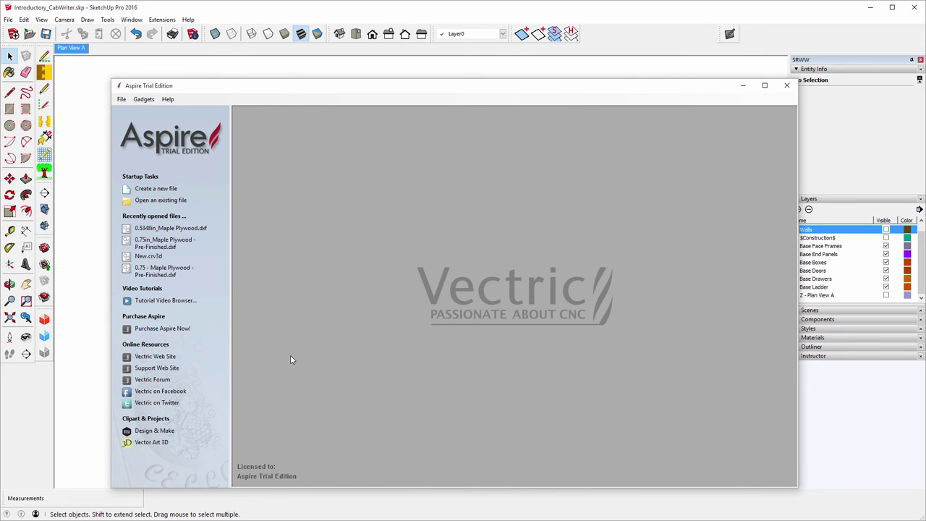
- In Aspire, create a 96.5 by 48.5 by 0.75 inch job and import 0.75in_Maple Plywood - Pre-Finished.dxf from the Desktop's Introductory_CabWriter folder
left_click(155, 190)
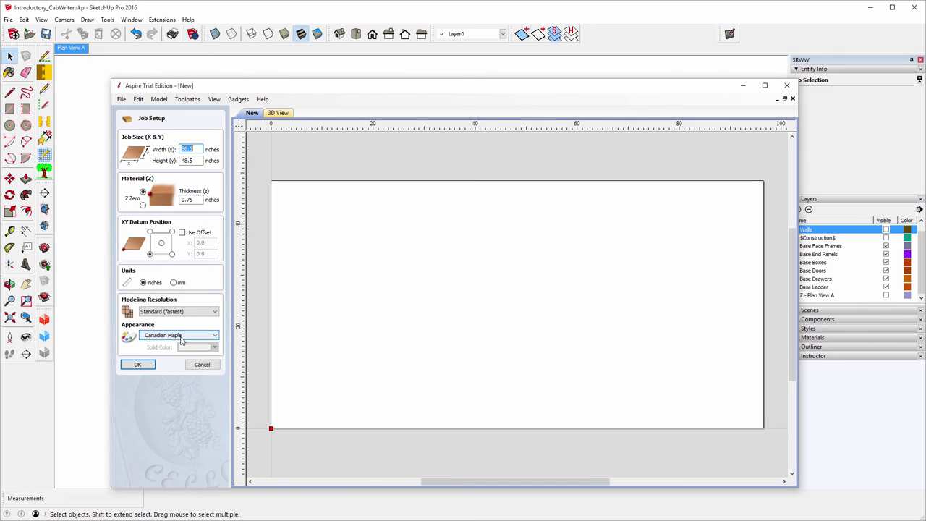
left_click(138, 366)
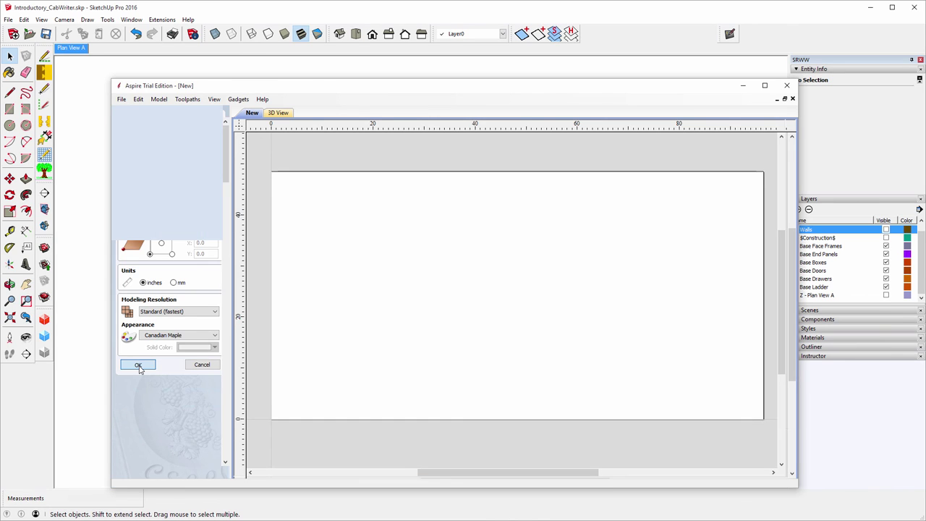
left_click(121, 99)
mouse_move(178, 209)
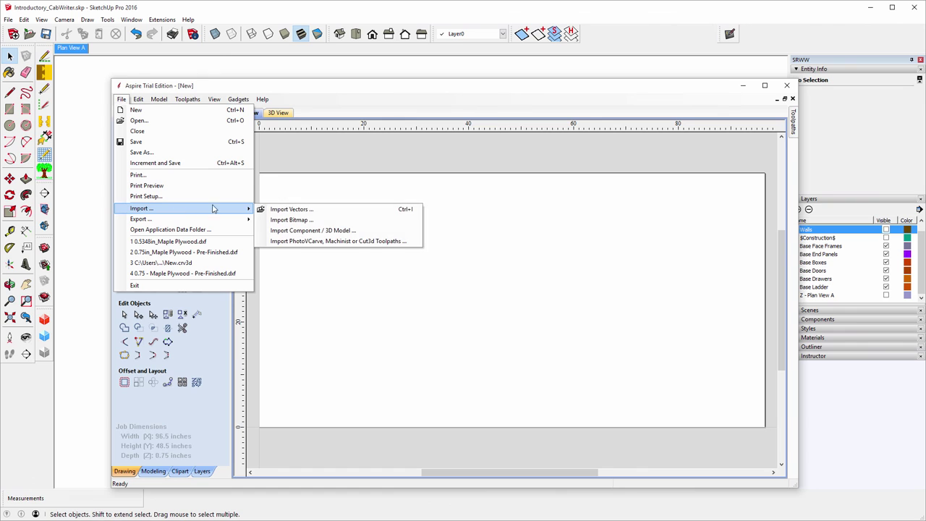
left_click(304, 212)
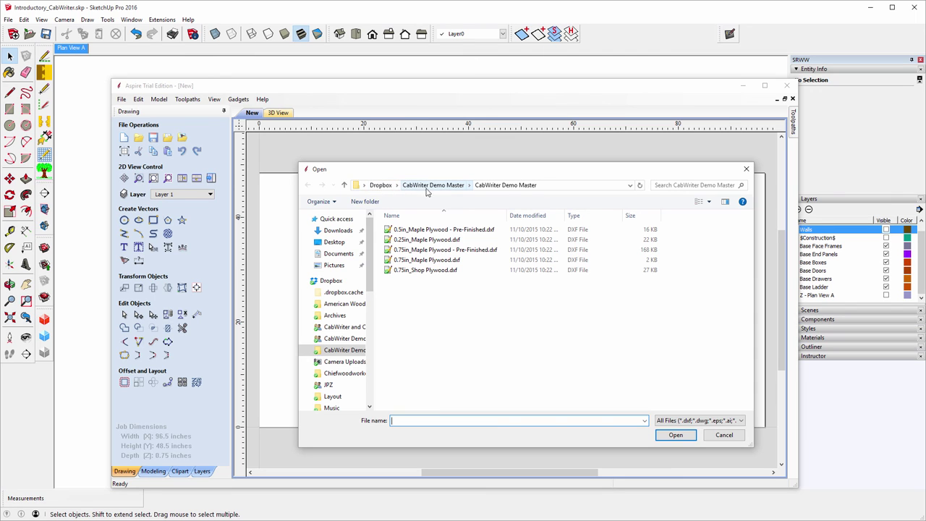
left_click(333, 243)
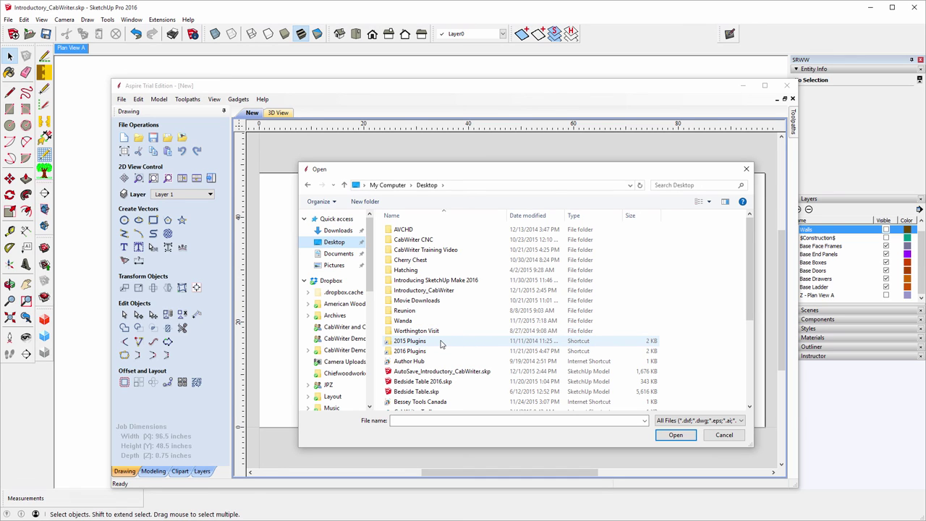
double_click(406, 291)
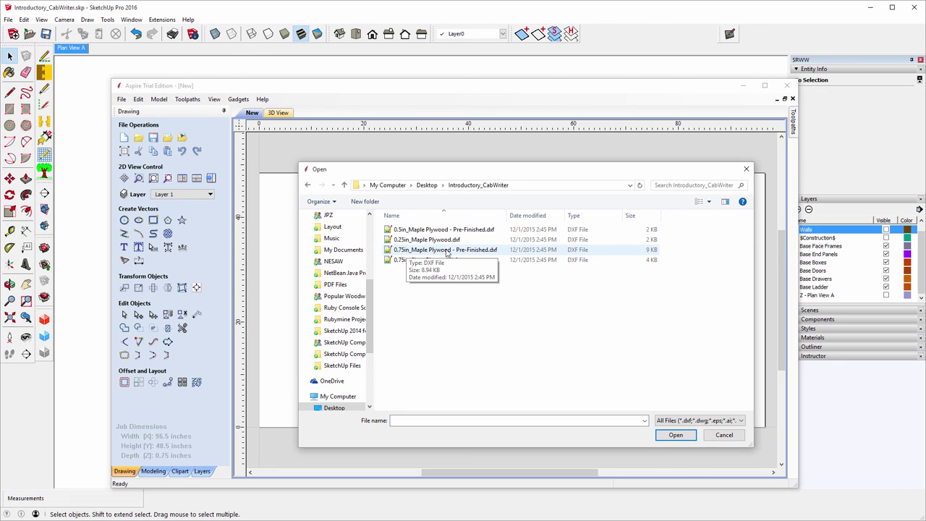
left_click(400, 252)
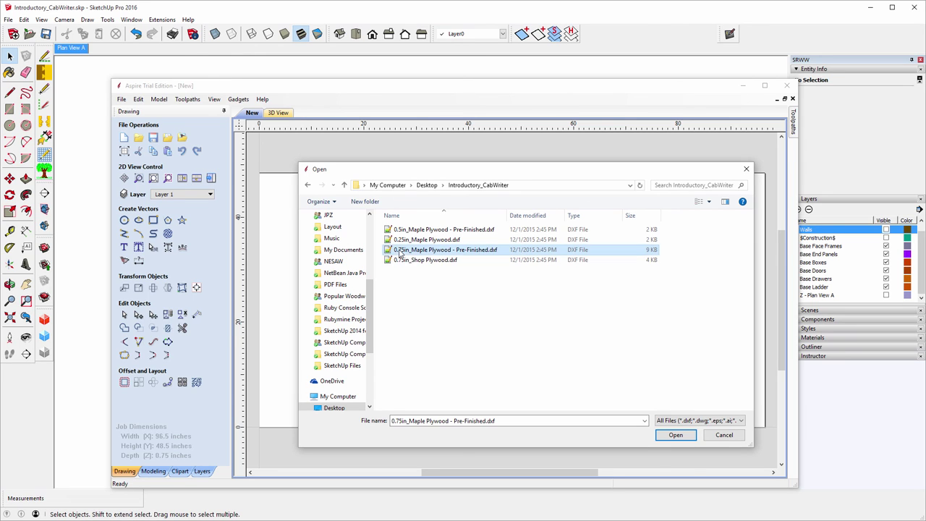
left_click(676, 436)
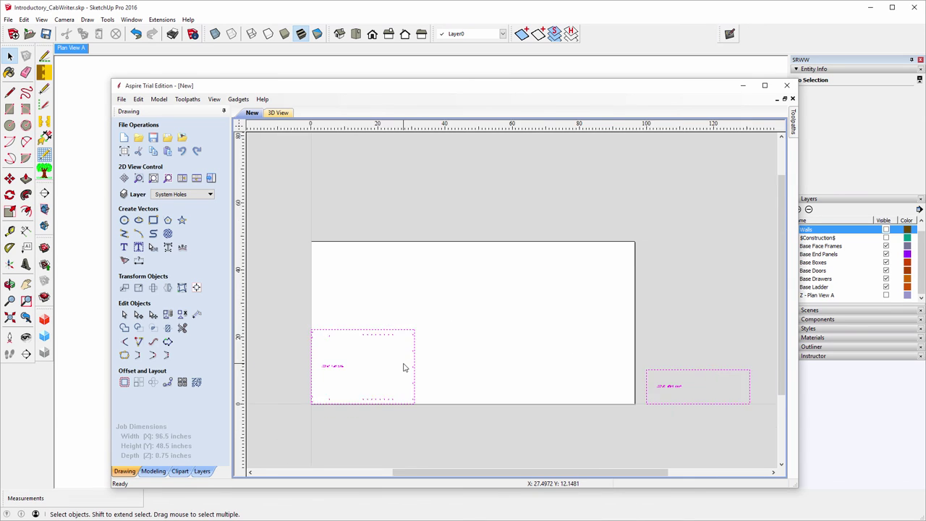
- Preview the nesting of the imported plywood parts with Nest Parts, keeping its default tool, clearance and sheet options
scroll(403, 367, "down", 3)
scroll(394, 369, "down", 2)
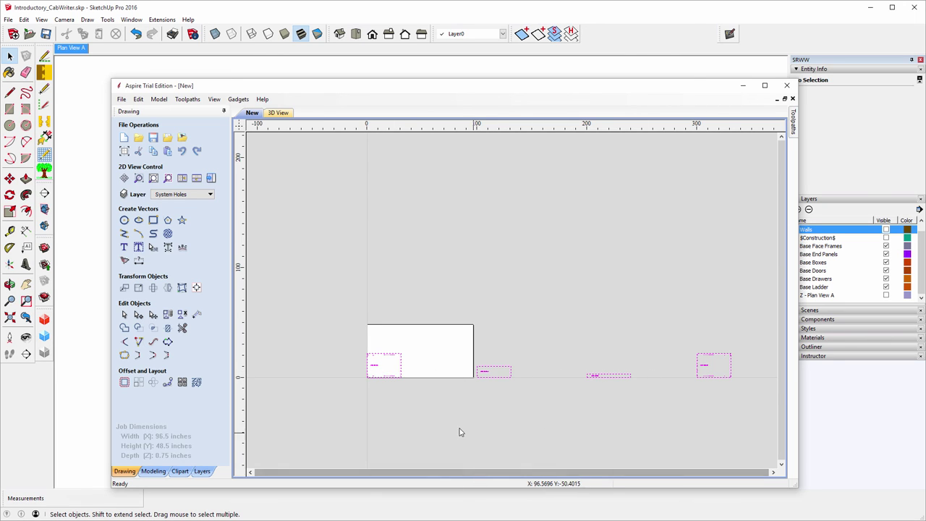
scroll(407, 420, "down", 4)
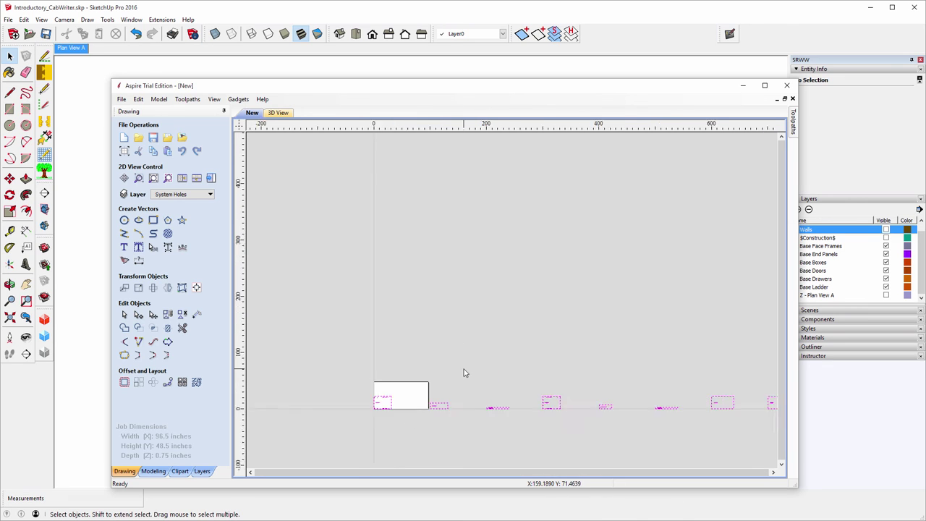
scroll(463, 371, "up", 2)
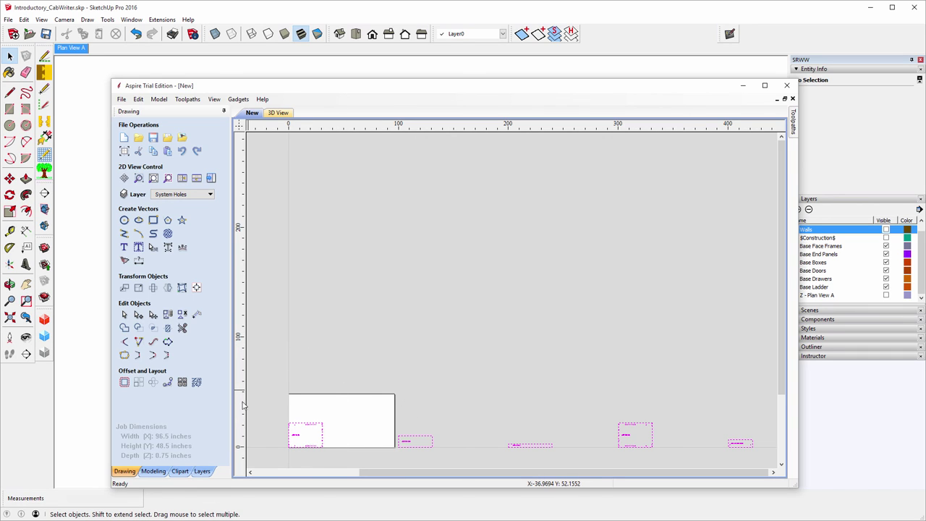
left_click(185, 382)
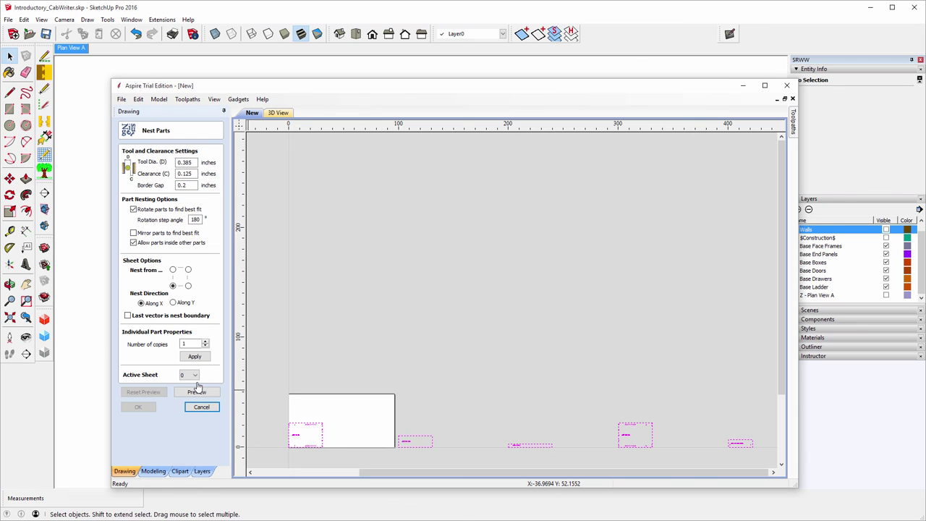
left_click(197, 392)
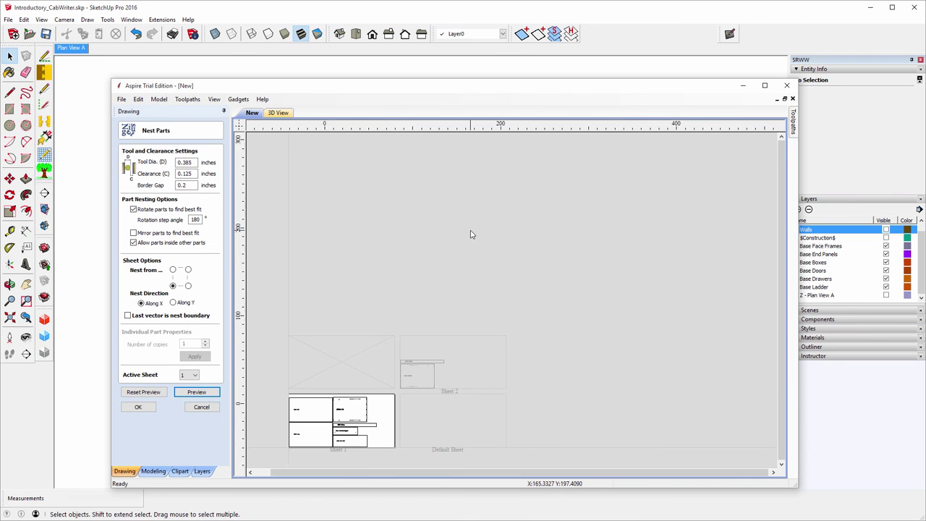
- Examine the nested part layouts on Sheet 1 and Sheet 2, and close Aspire without saving the job
scroll(465, 240, "down", 3)
scroll(423, 385, "up", 4)
scroll(410, 413, "up", 3)
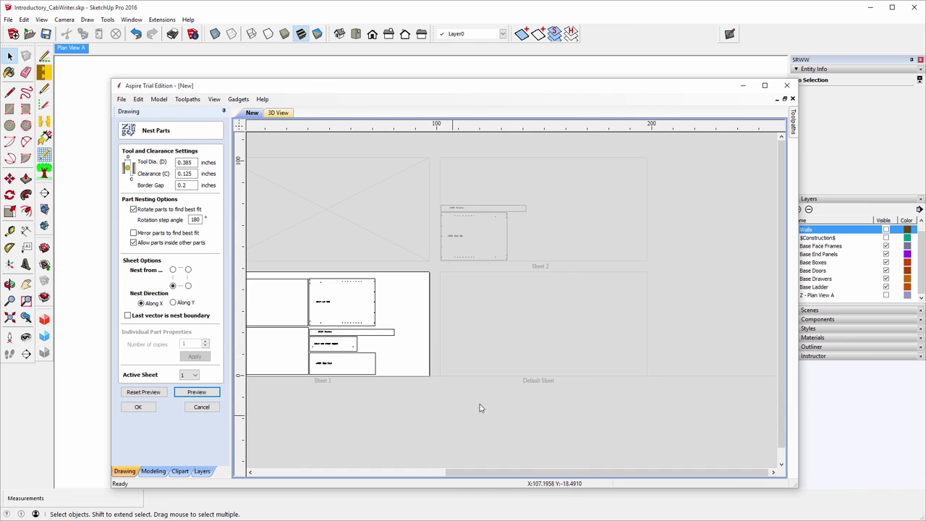
scroll(435, 394, "down", 1)
scroll(384, 397, "up", 3)
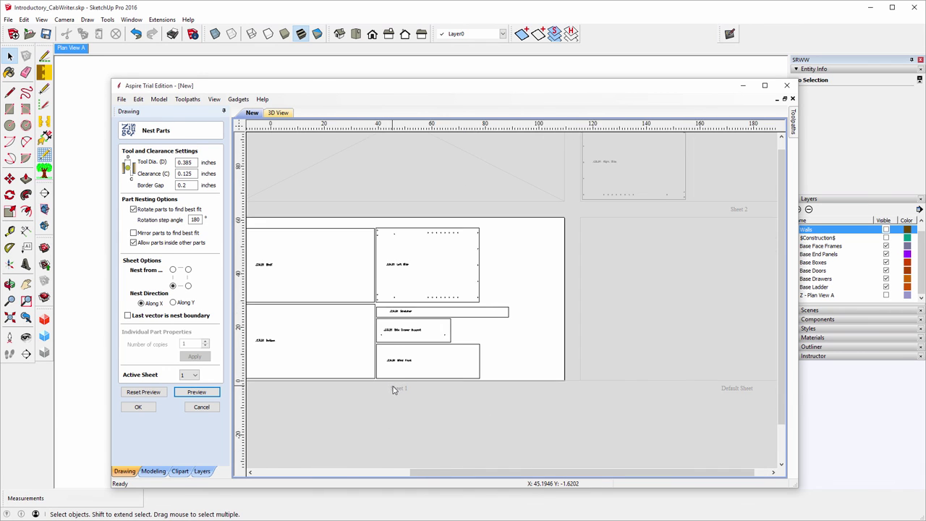
scroll(330, 388, "down", 2)
scroll(311, 385, "up", 4)
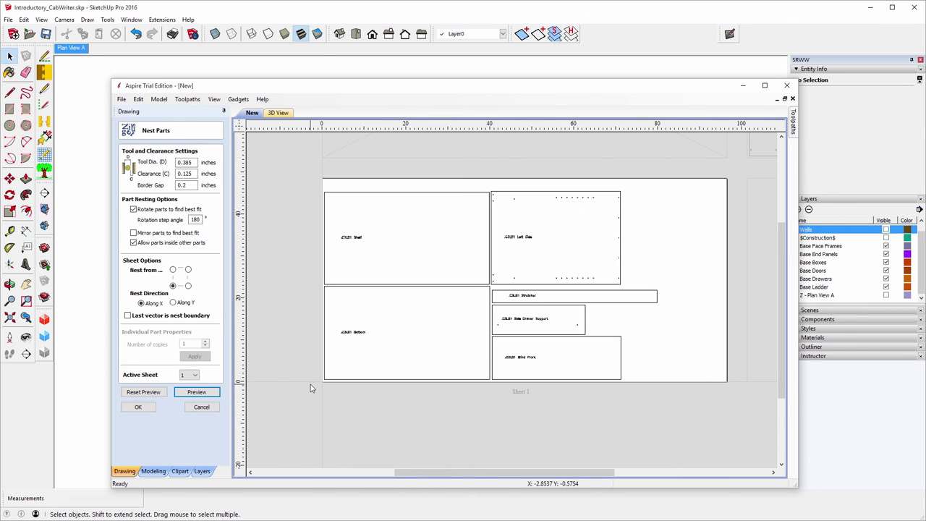
scroll(310, 384, "up", 1)
scroll(310, 384, "down", 1)
scroll(323, 389, "down", 3)
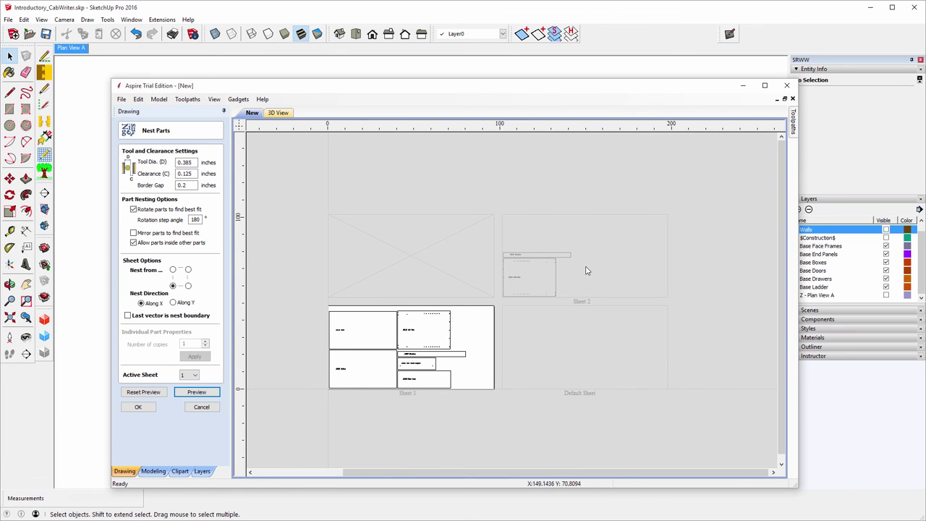
scroll(533, 296, "up", 3)
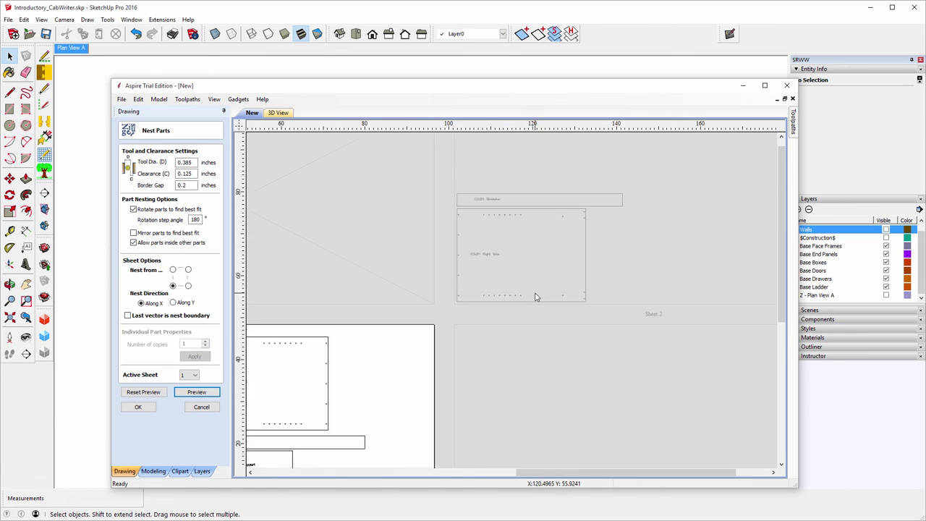
scroll(539, 294, "down", 4)
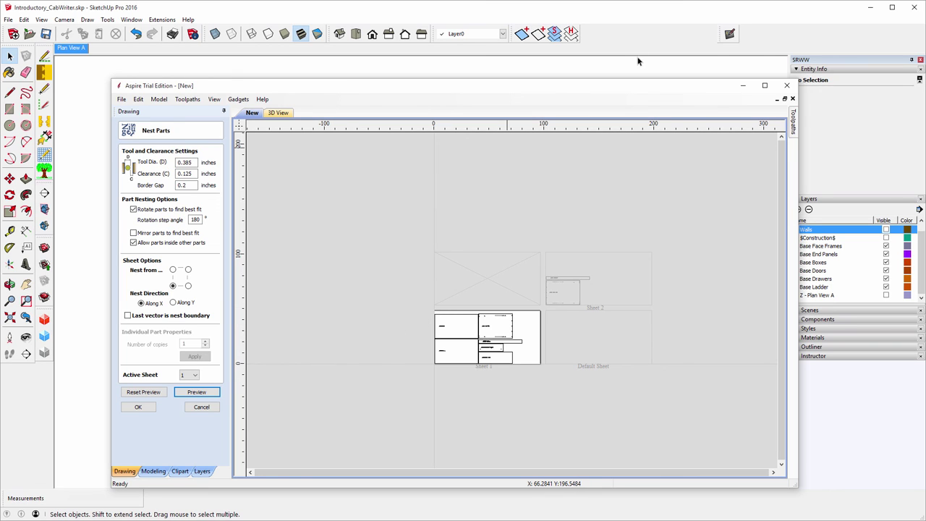
left_click(789, 86)
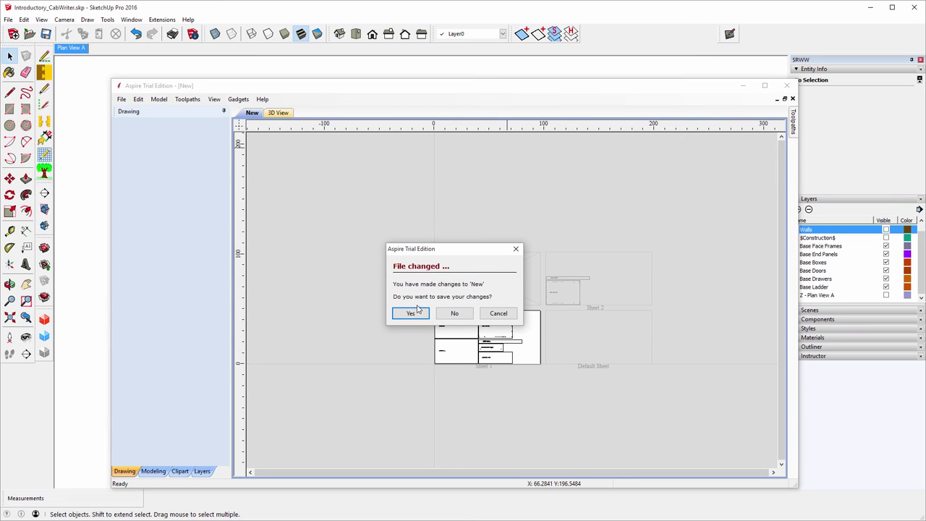
left_click(453, 315)
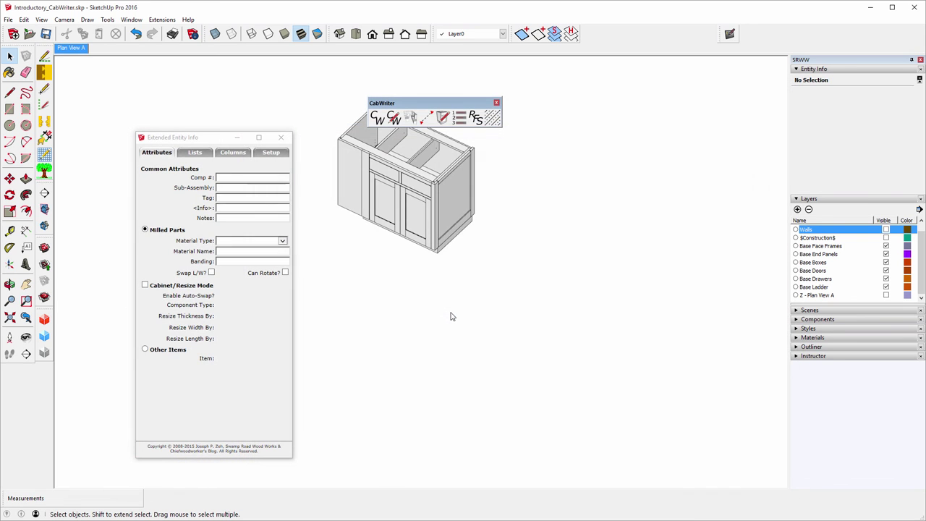